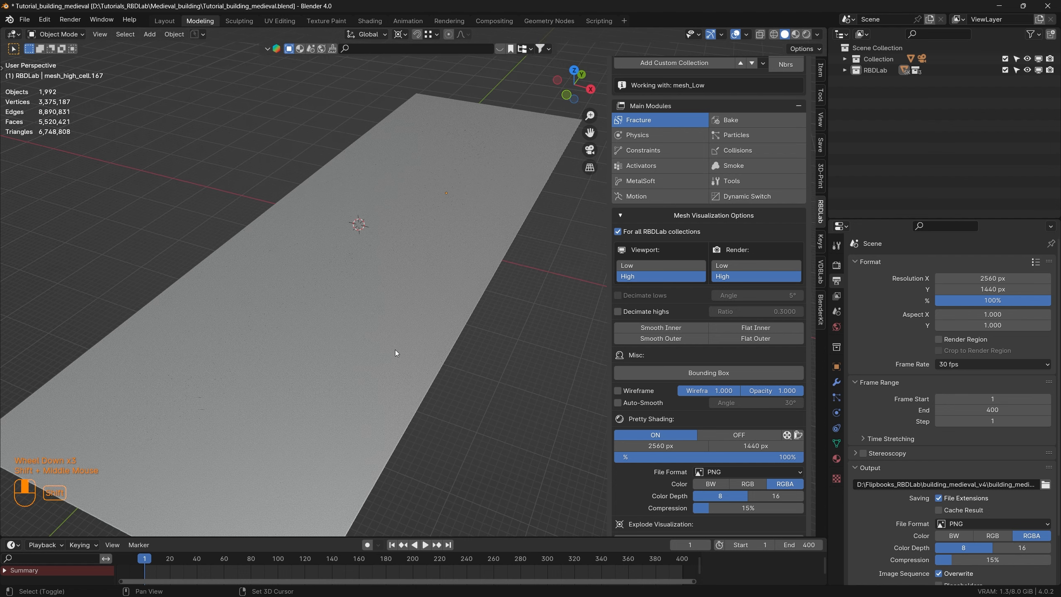
Turn off Pretty Shading for the fractured mesh, display the Low meshes in the viewport and collapse the visualization options
mouse_move(348, 398)
middle_down()
mouse_move(349, 381)
mouse_move(347, 401)
middle_up()
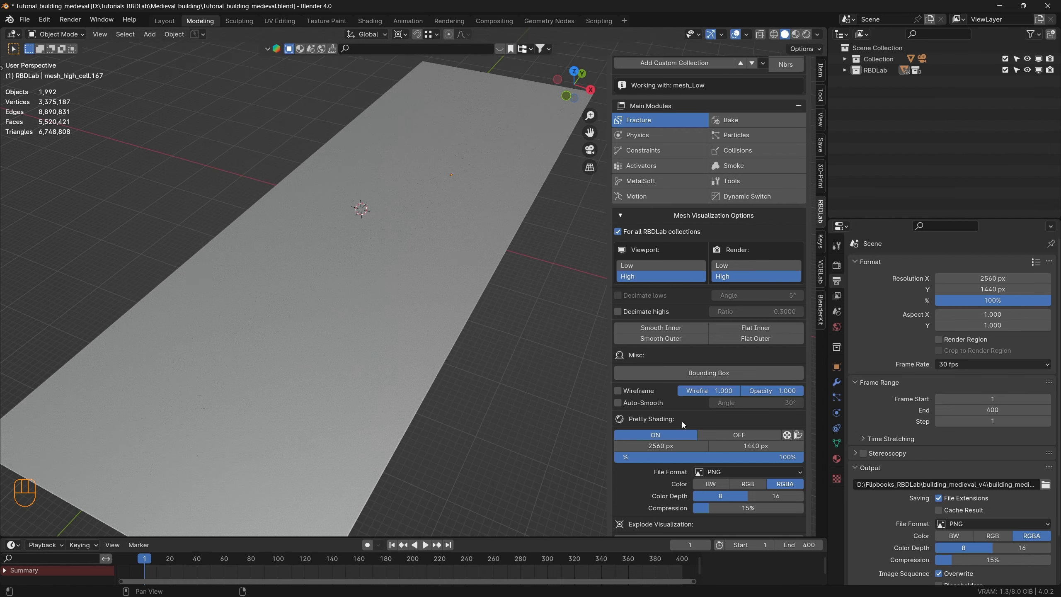
click(740, 435)
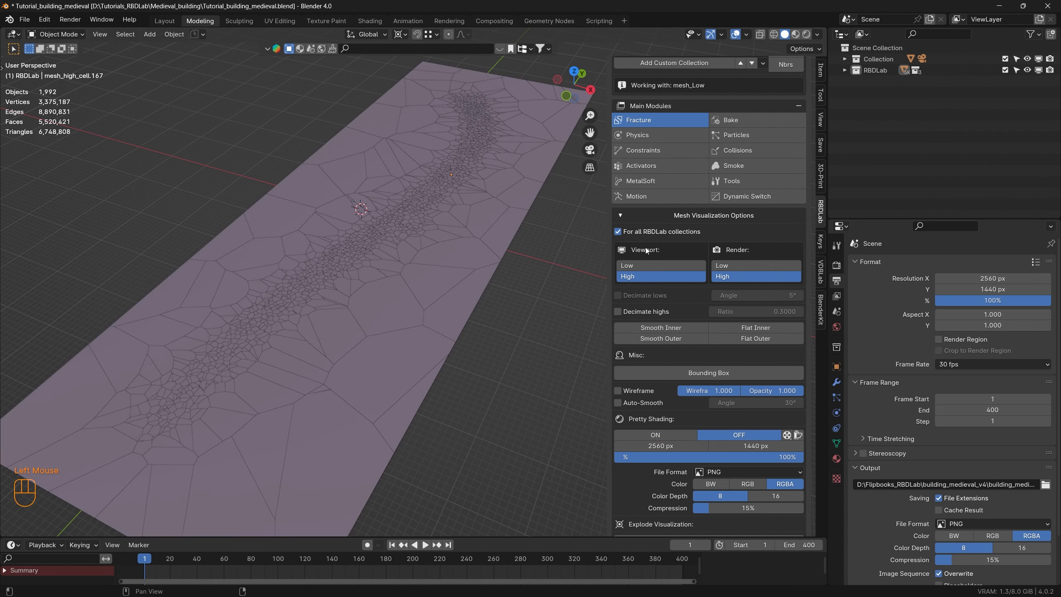
click(648, 265)
click(618, 214)
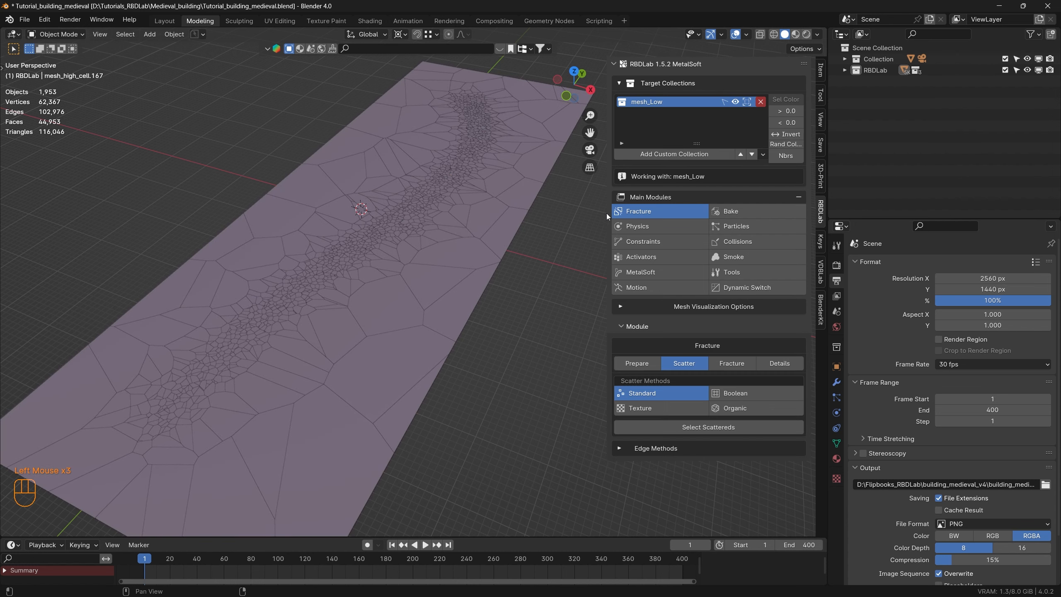
Save the scene as a new file named Tutorial_building_medieval_fracture
click(24, 19)
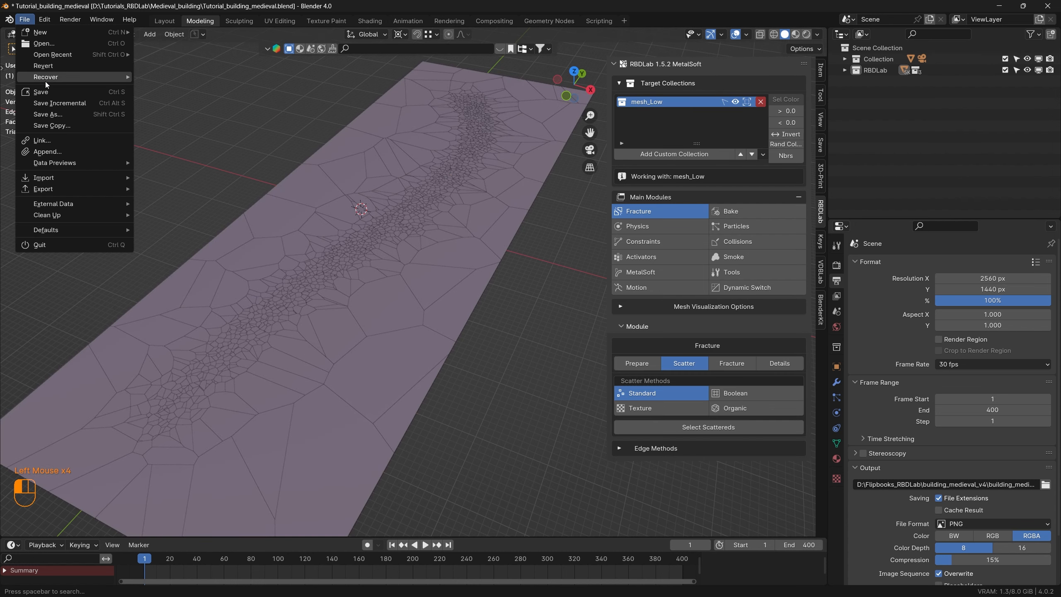
click(51, 114)
text(_fracture)
key(Return)
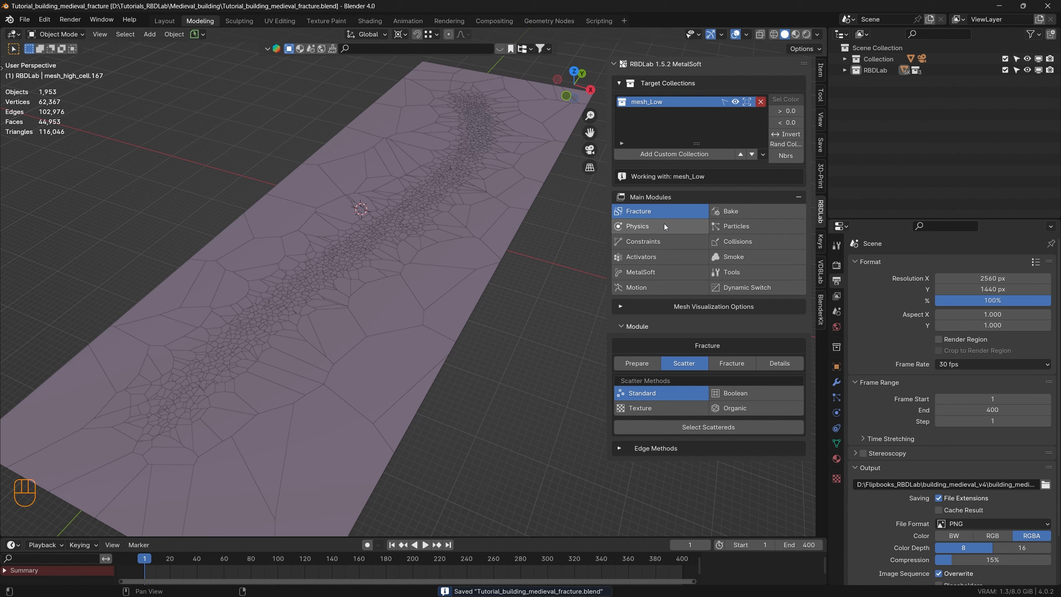
click(665, 224)
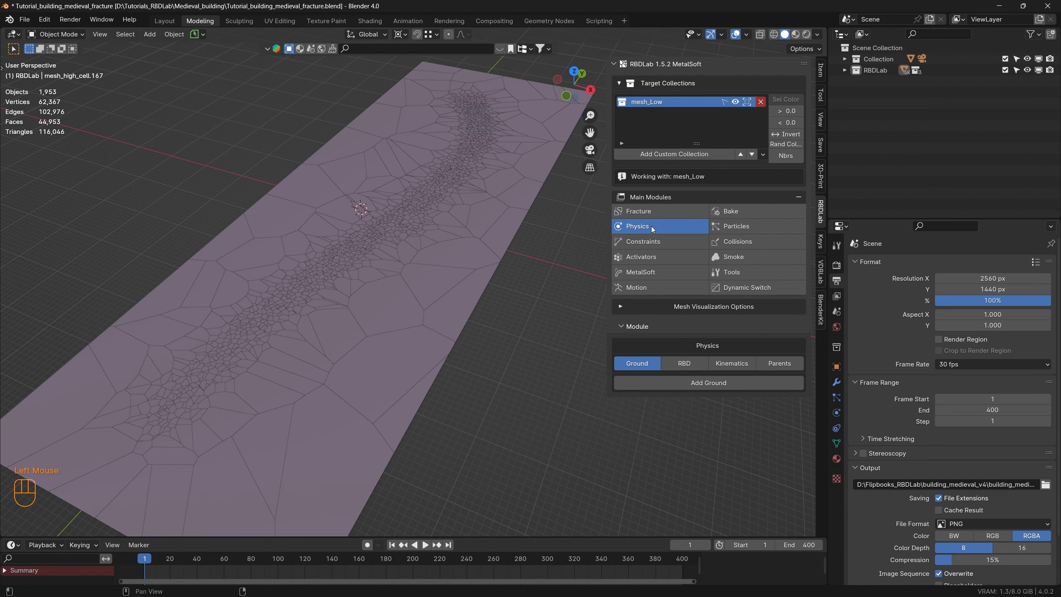
click(734, 384)
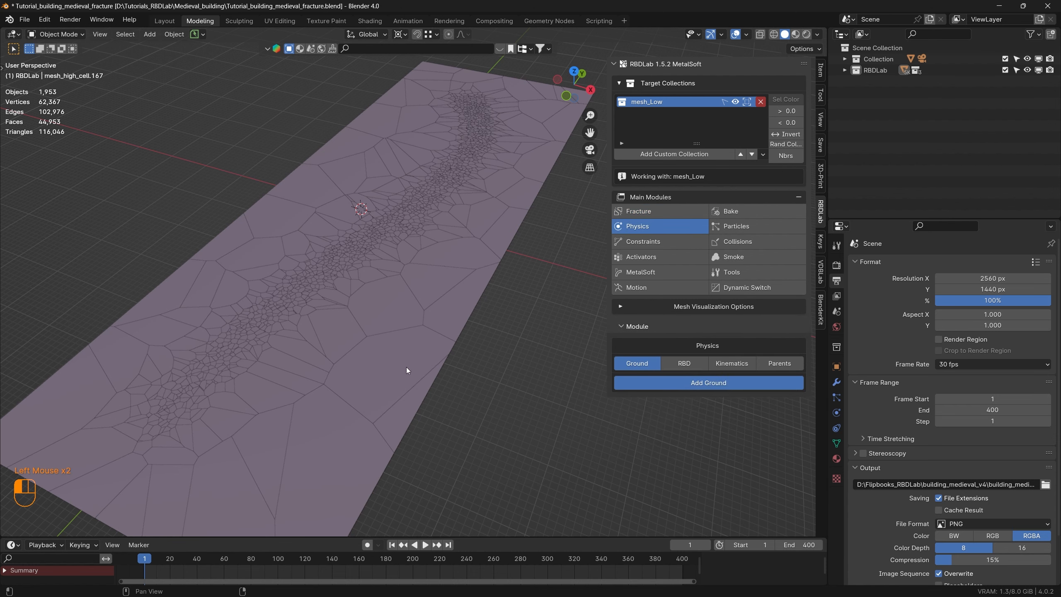
key(KP_7)
key(g)
key(z)
click(270, 302)
middle_drag(367, 340, 370, 349)
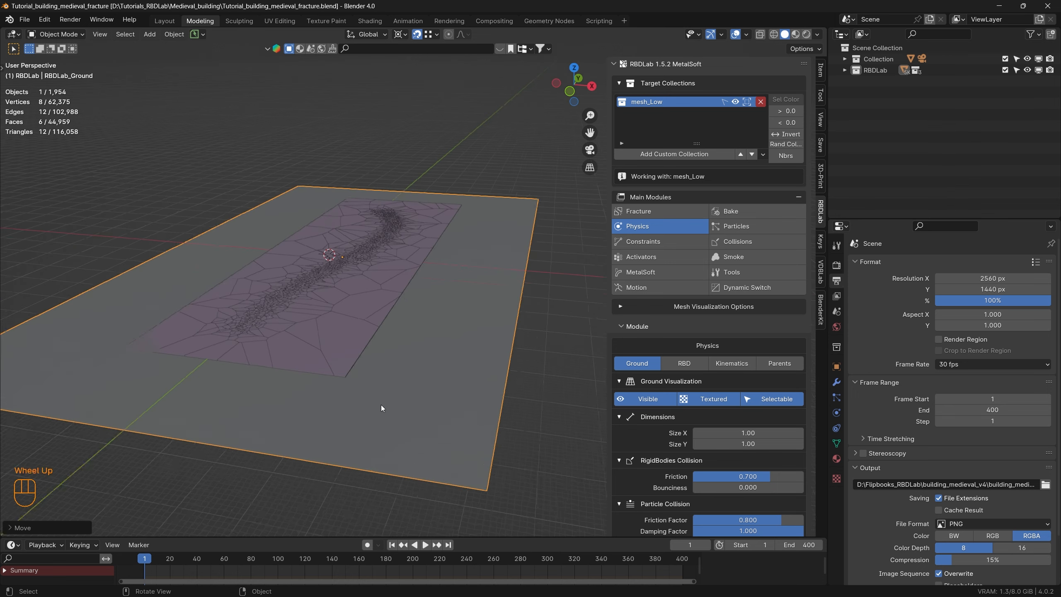
scroll(381, 408, up, 3)
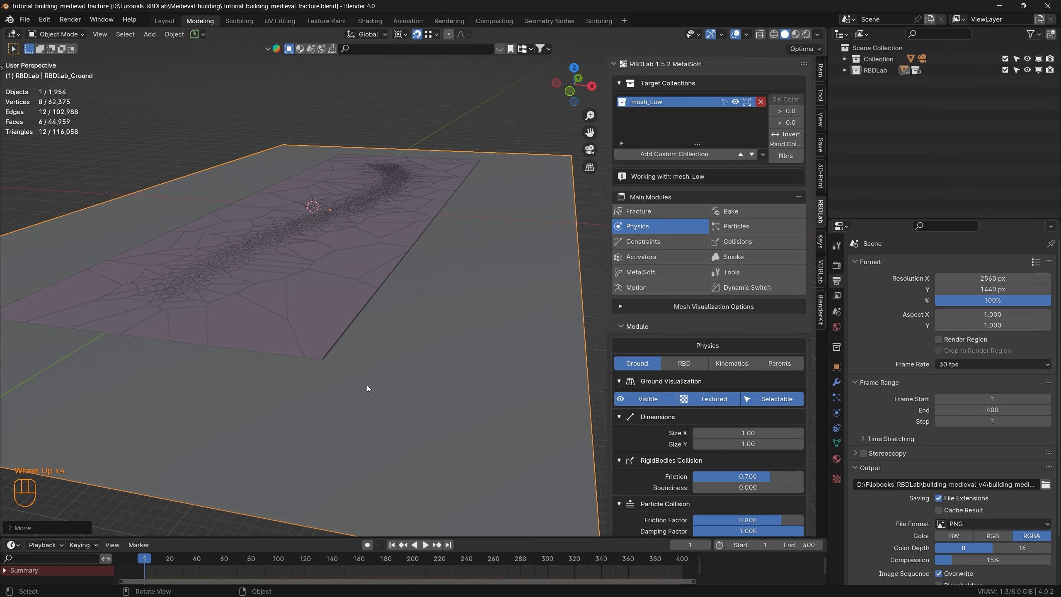
middle_drag(358, 384, 385, 370)
key(Delete)
Add rigid bodies to the mesh_Low chunks with Concrete mass, Convex Hull shape and Base source
click(684, 363)
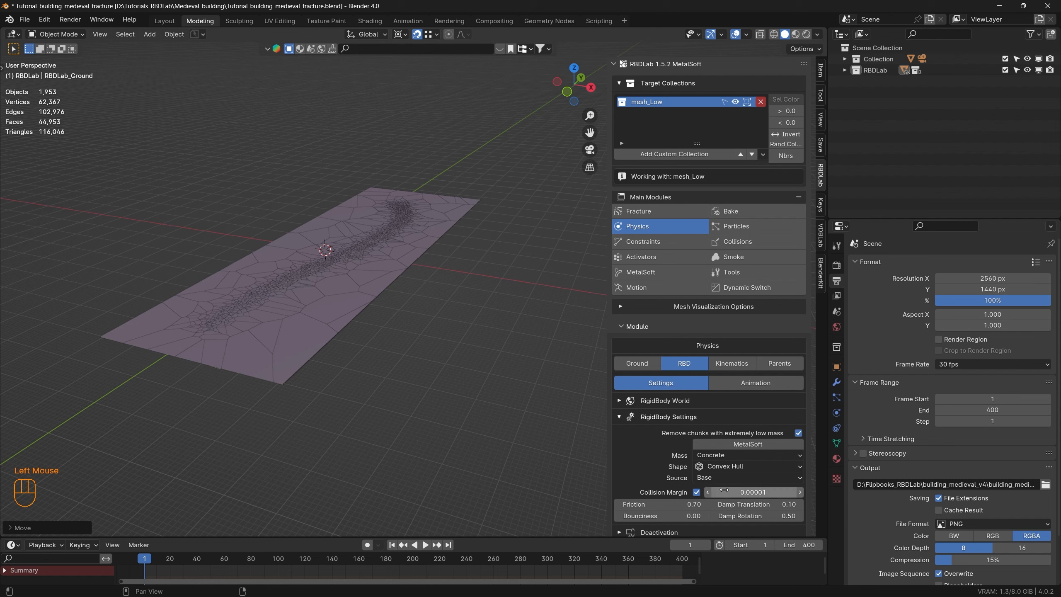
scroll(725, 490, down, 2)
click(707, 523)
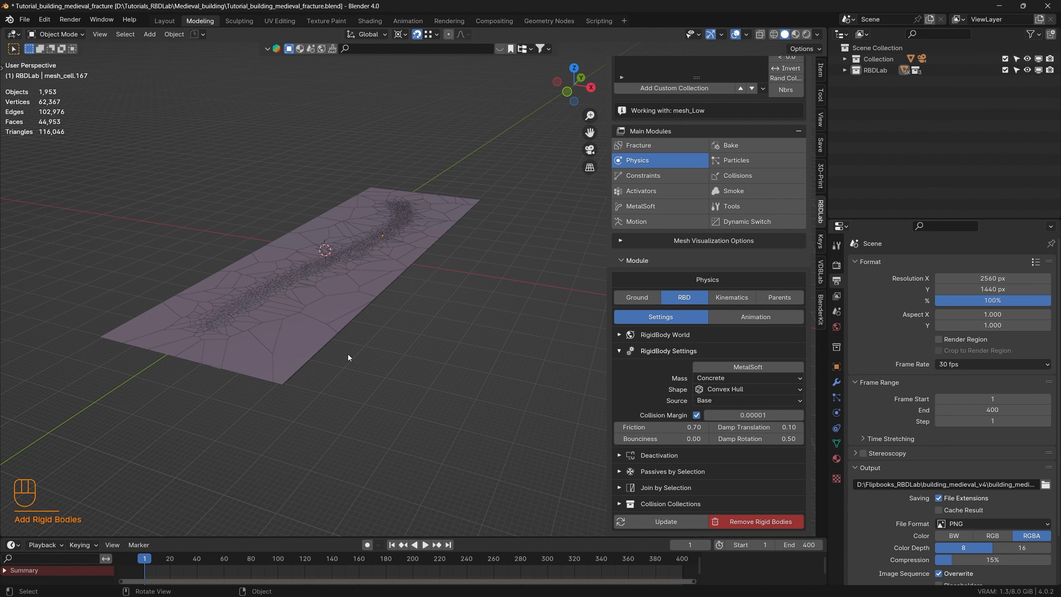
Select the castle wall beneath the fractured plane and disable the rigid body simulation of mesh_Low
middle_drag(349, 357, 343, 323)
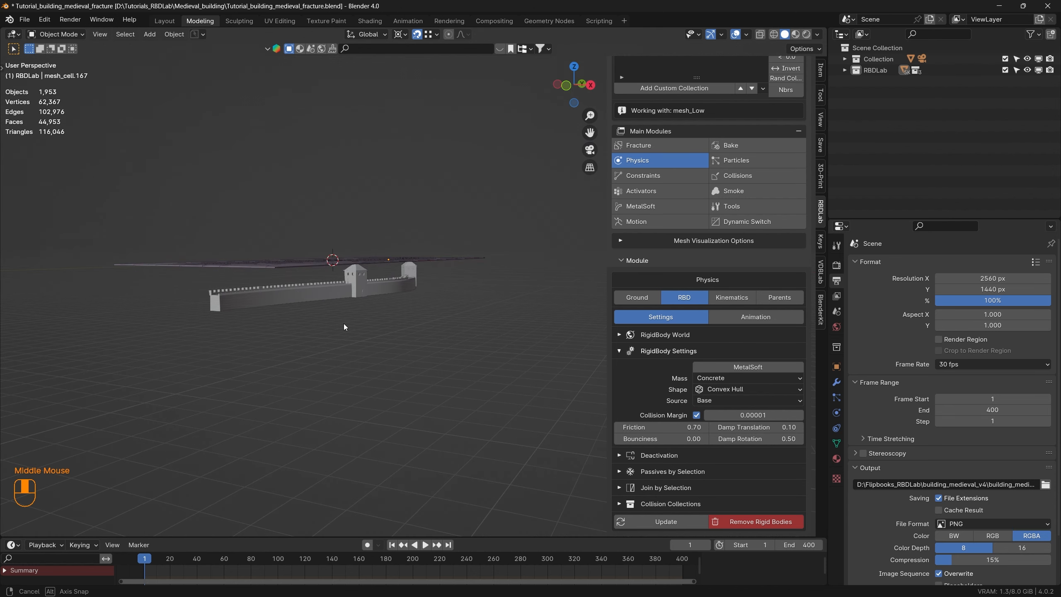
click(326, 287)
middle_drag(443, 309, 434, 400)
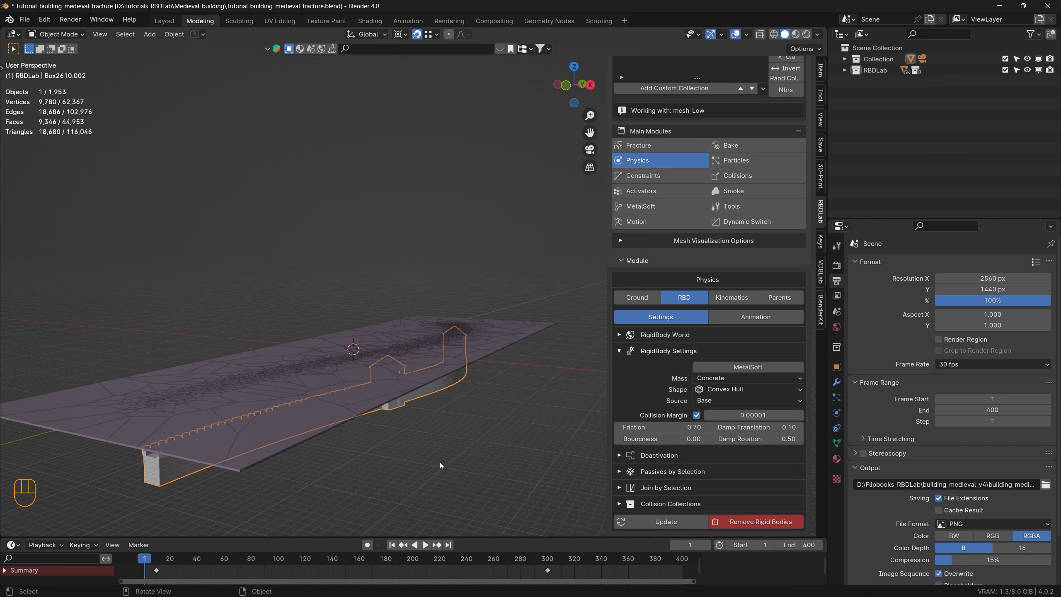
scroll(712, 137, up, 3)
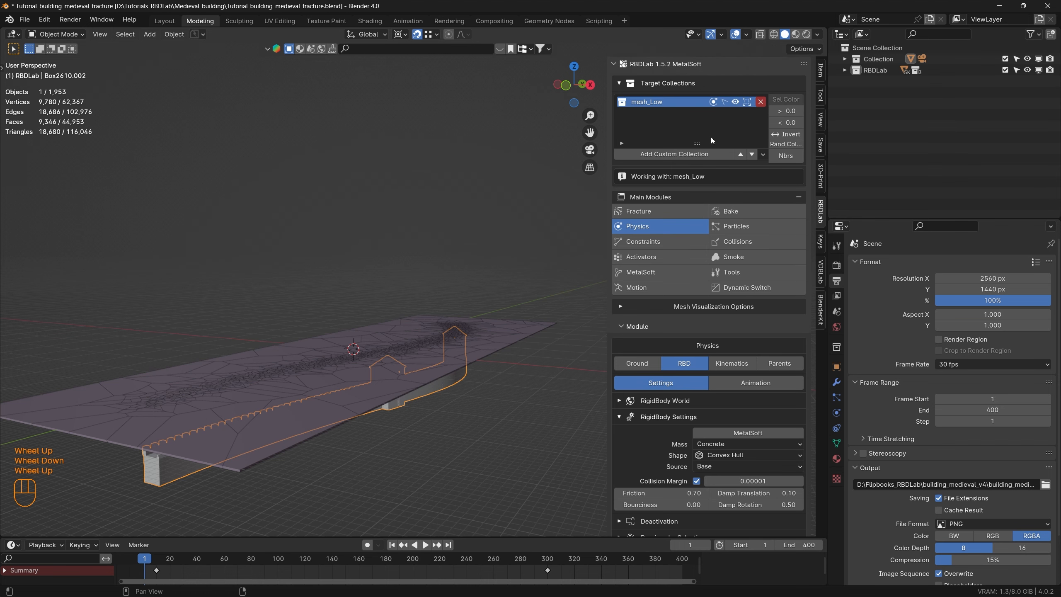
click(713, 102)
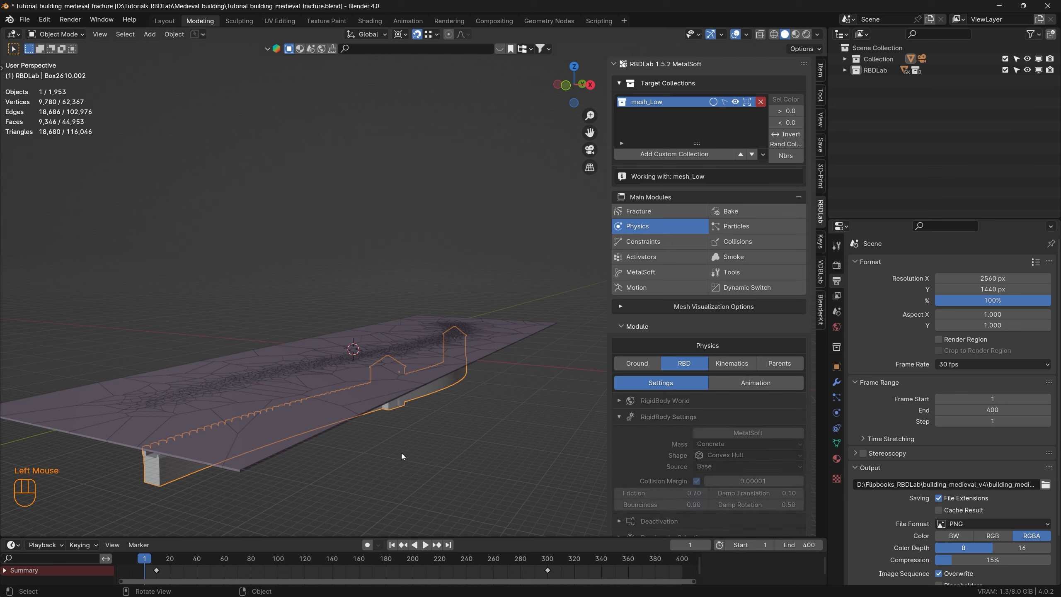
Play back and scrub the castle wall's keyframed animation, and return to frame 1
key(space)
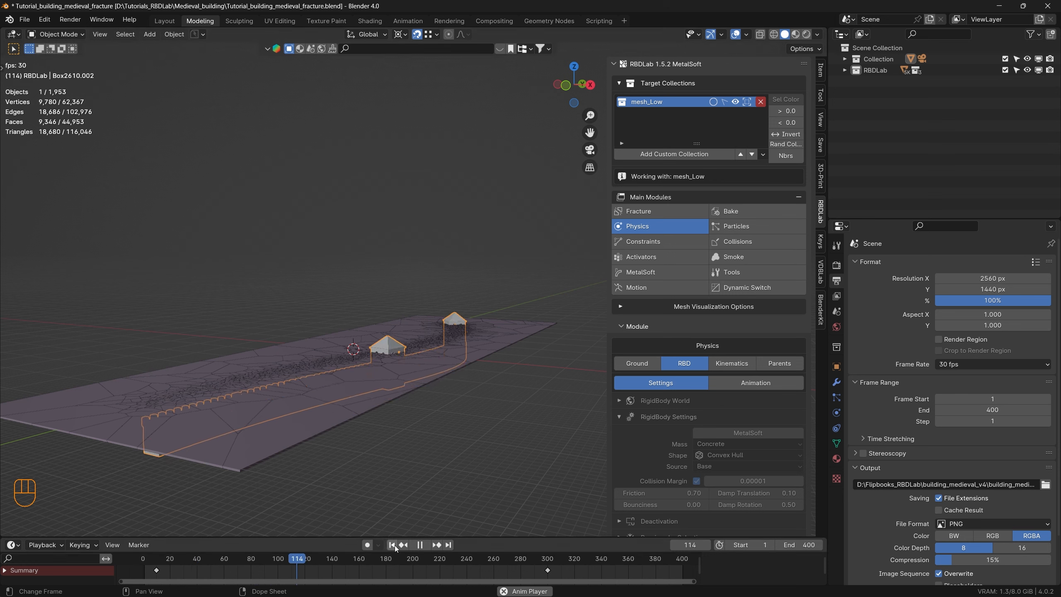
key(space)
mouse_move(293, 556)
mouse_down()
mouse_move(155, 584)
mouse_move(163, 567)
mouse_move(633, 580)
mouse_move(554, 583)
mouse_up()
key(space)
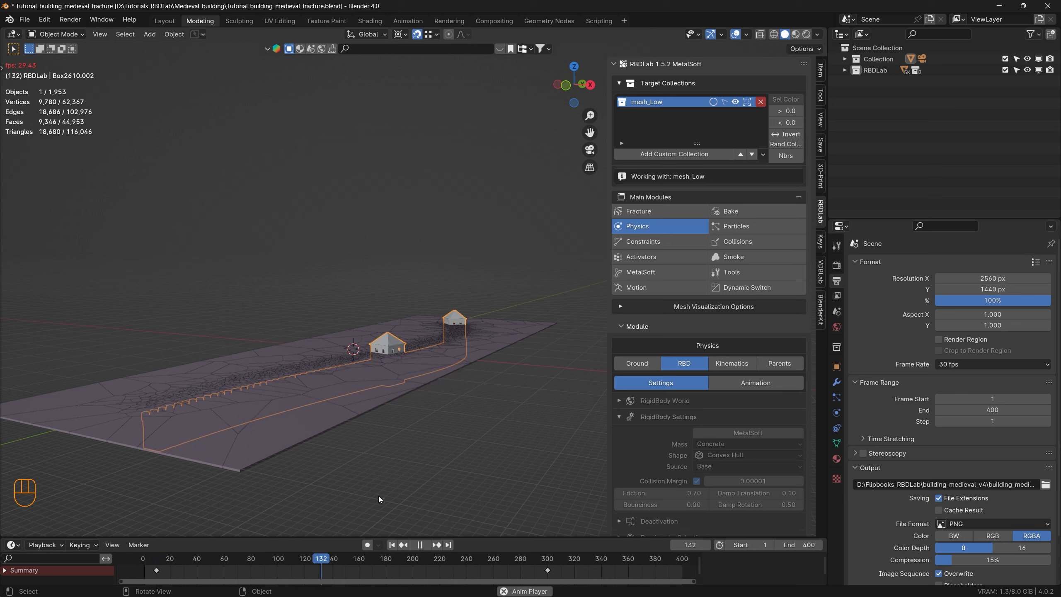
key(space)
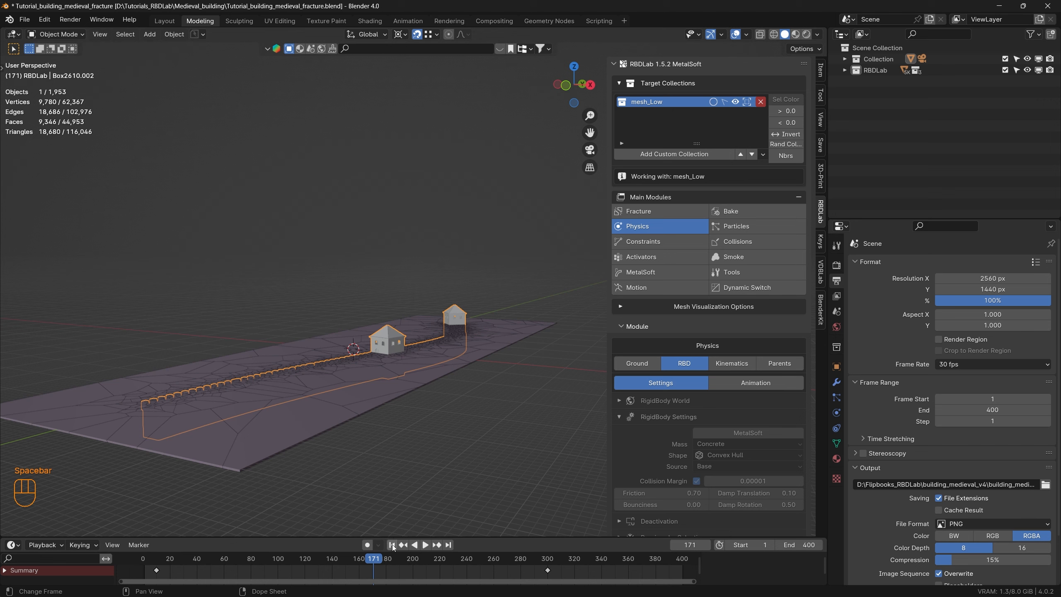
click(391, 545)
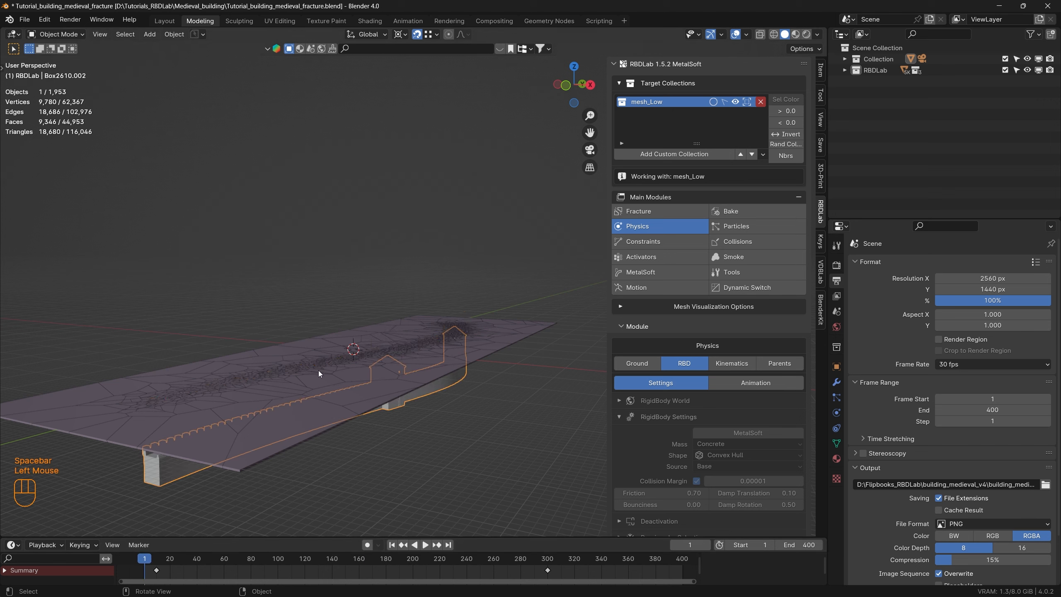
Give the selected castle wall a passive, kinematic rigid body with a Mesh collision shape
click(657, 288)
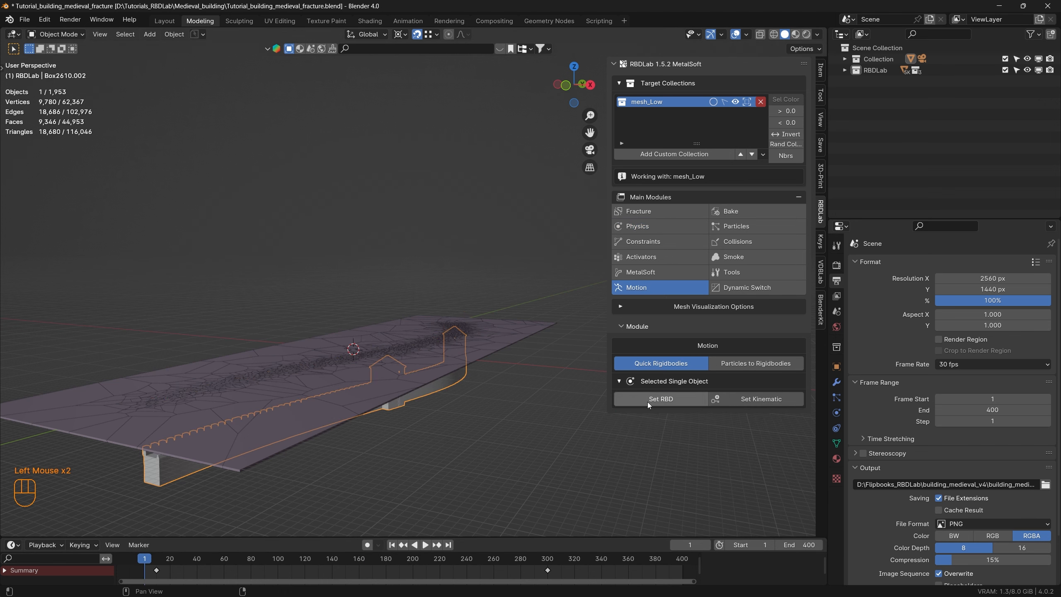
click(661, 399)
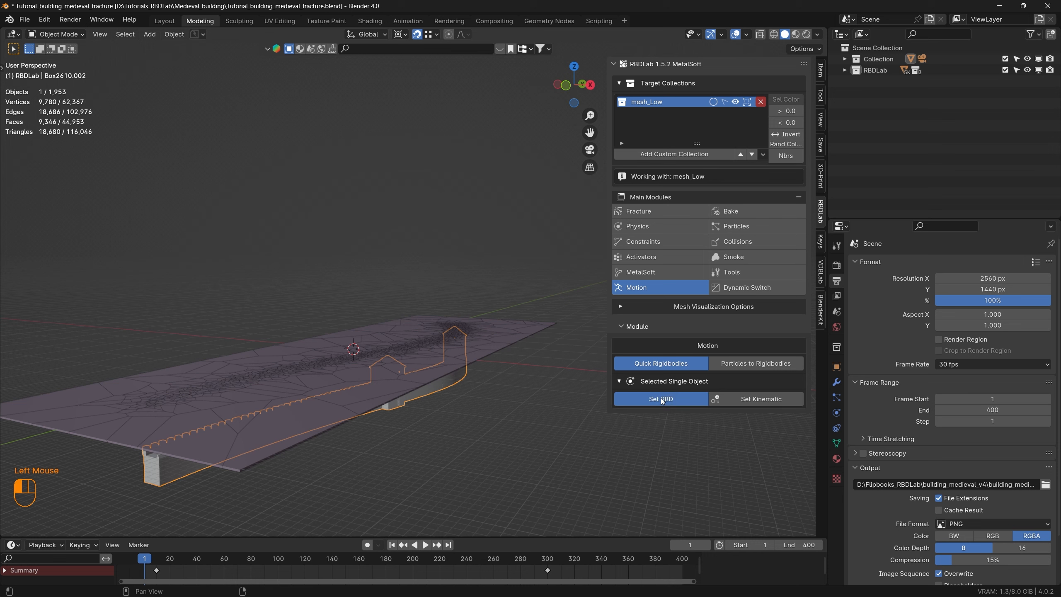
click(733, 433)
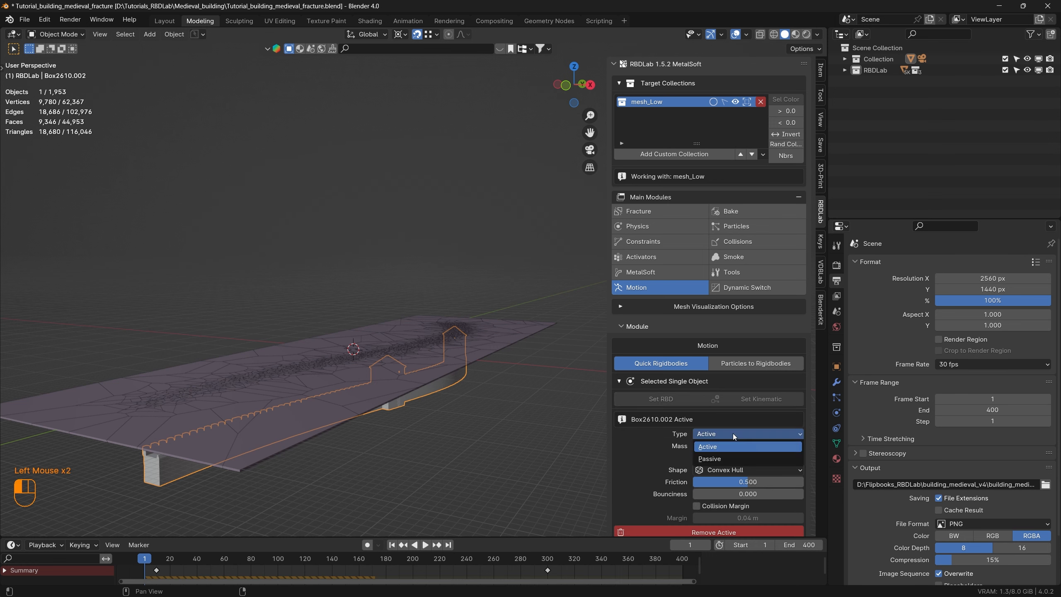
click(733, 458)
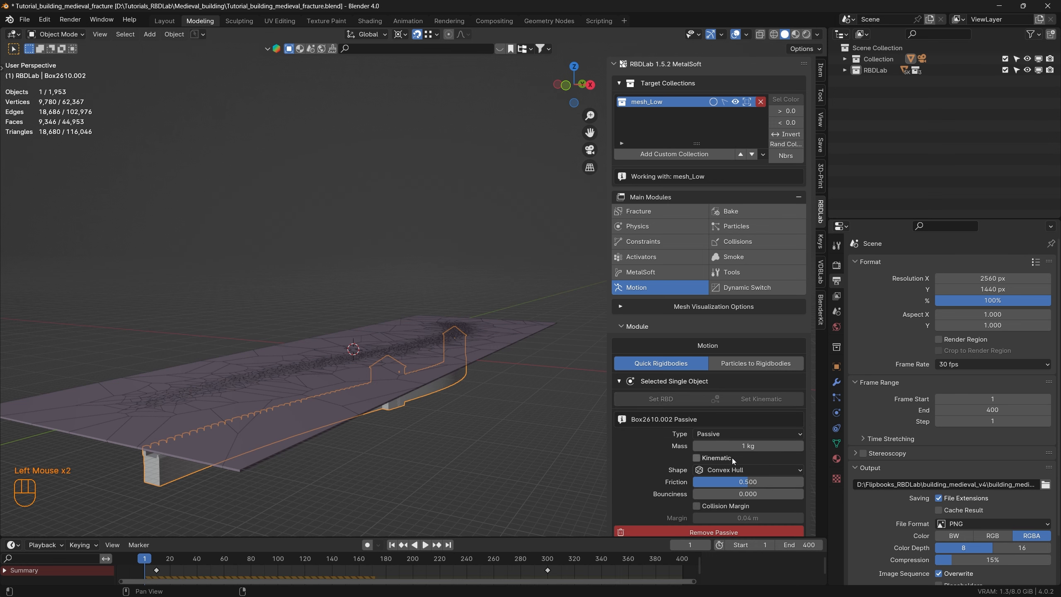
click(695, 457)
click(763, 470)
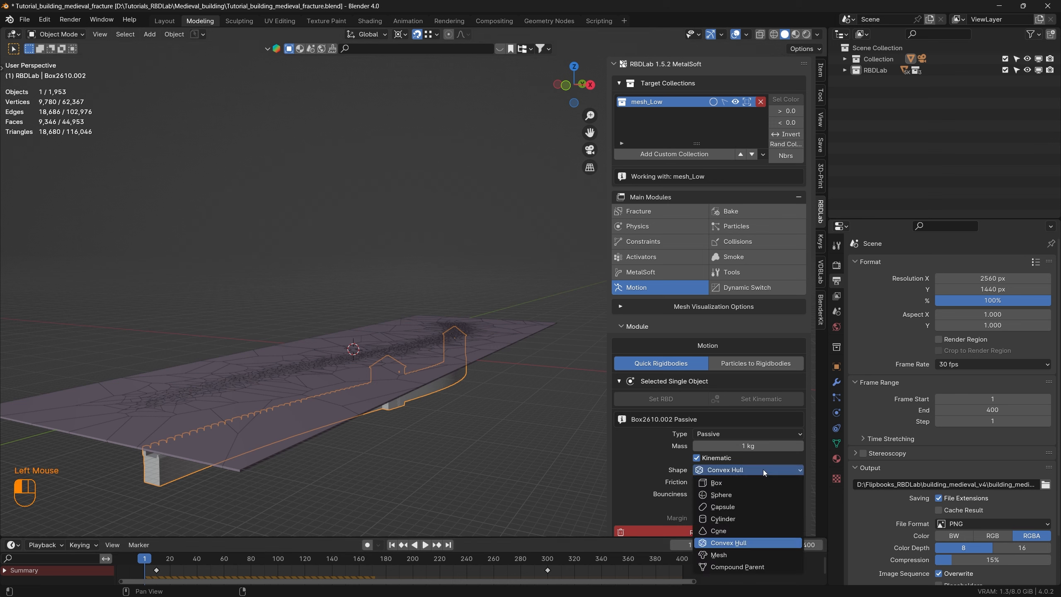
click(751, 558)
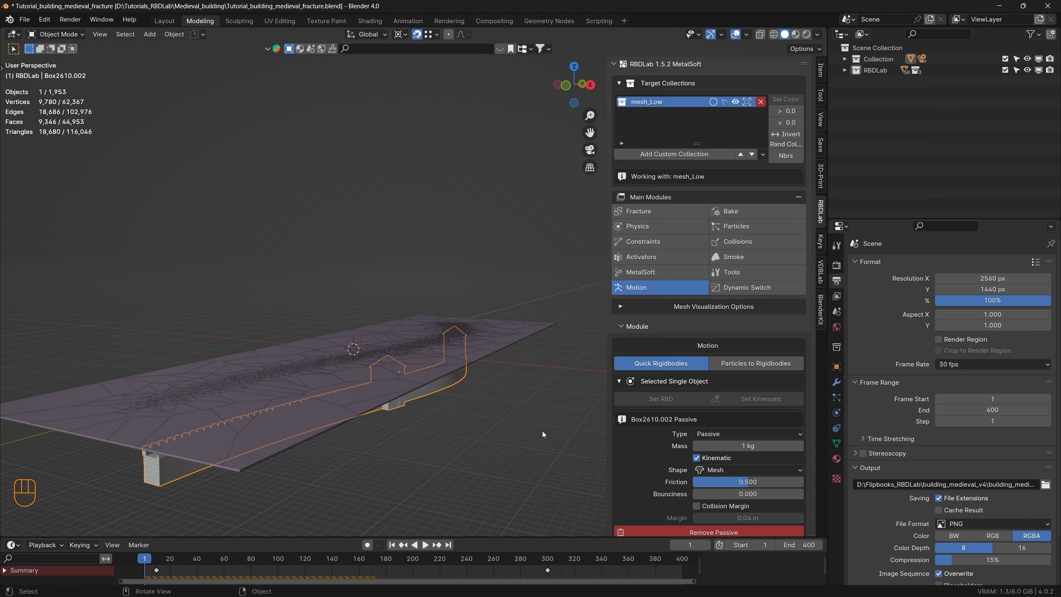
Set the castle wall's rigid body friction to 0.2 and enable its collision margin at 0.0001 m
scroll(700, 469, down, 2)
click(753, 473)
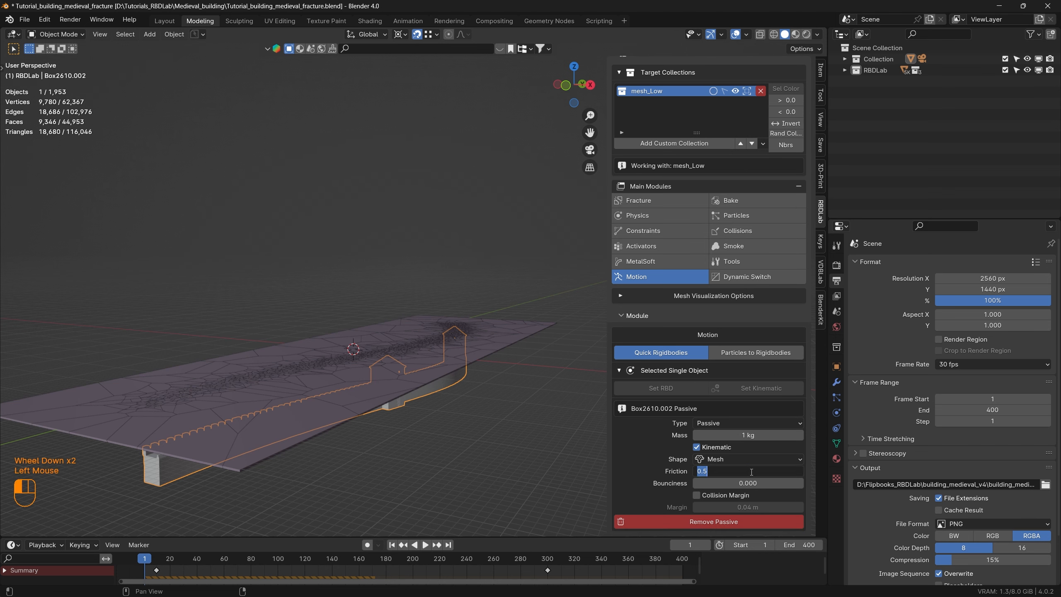
text(0.2)
key(Return)
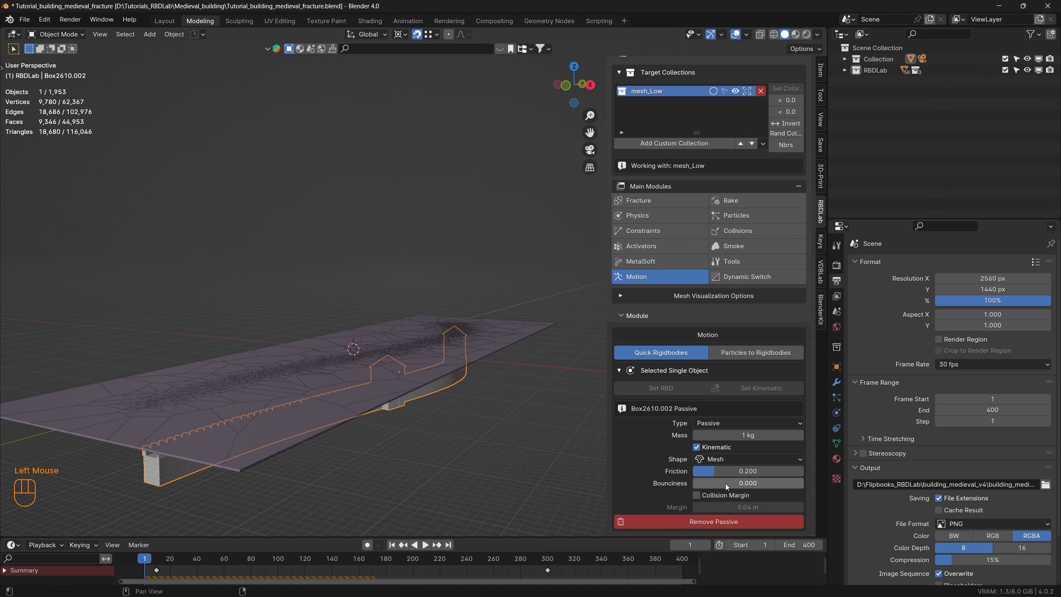
click(697, 496)
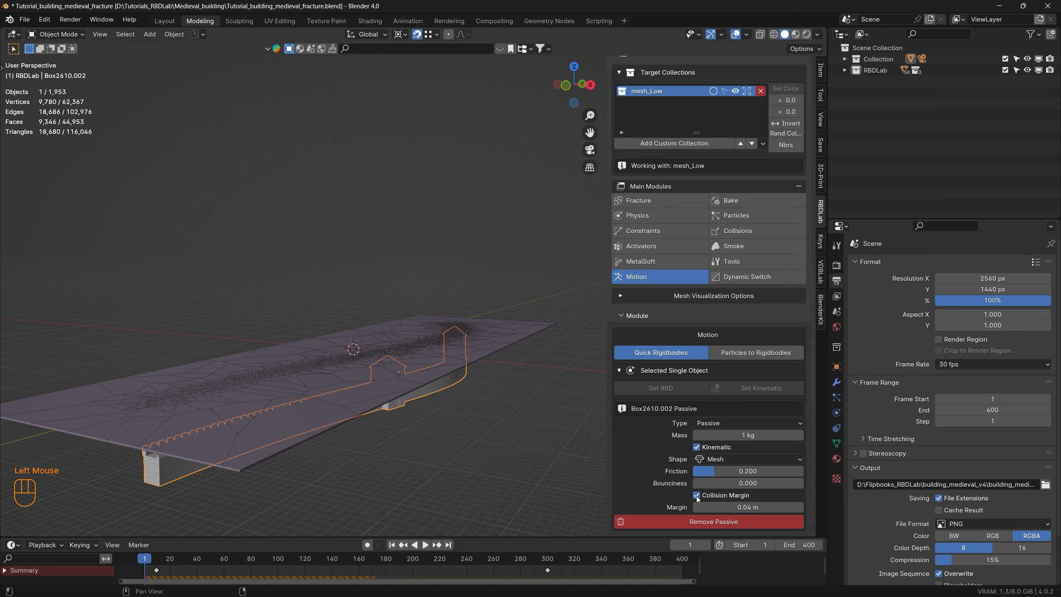
double_click(745, 508)
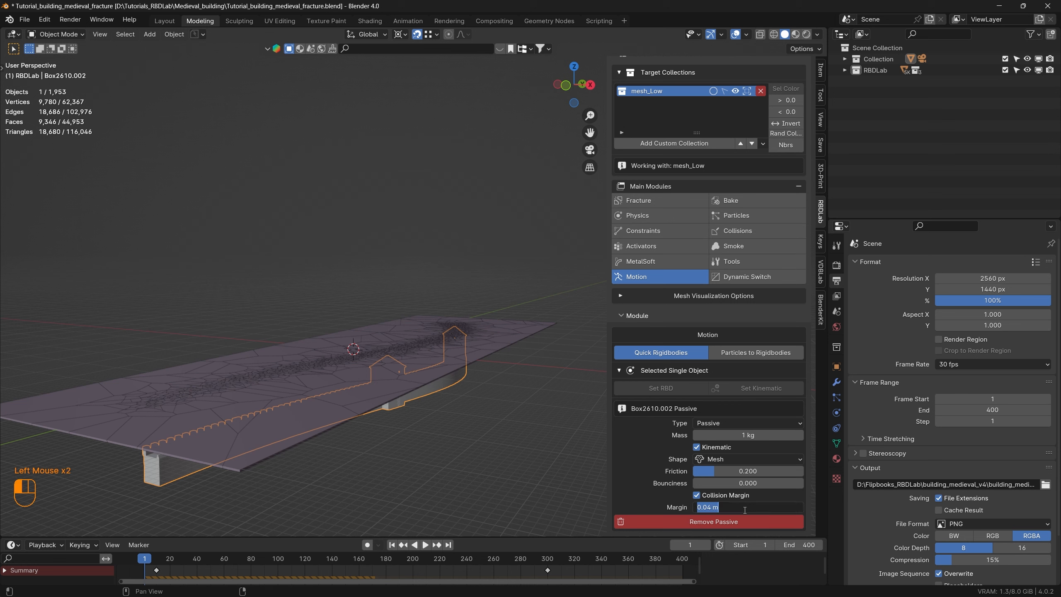
text(.0001)
key(Return)
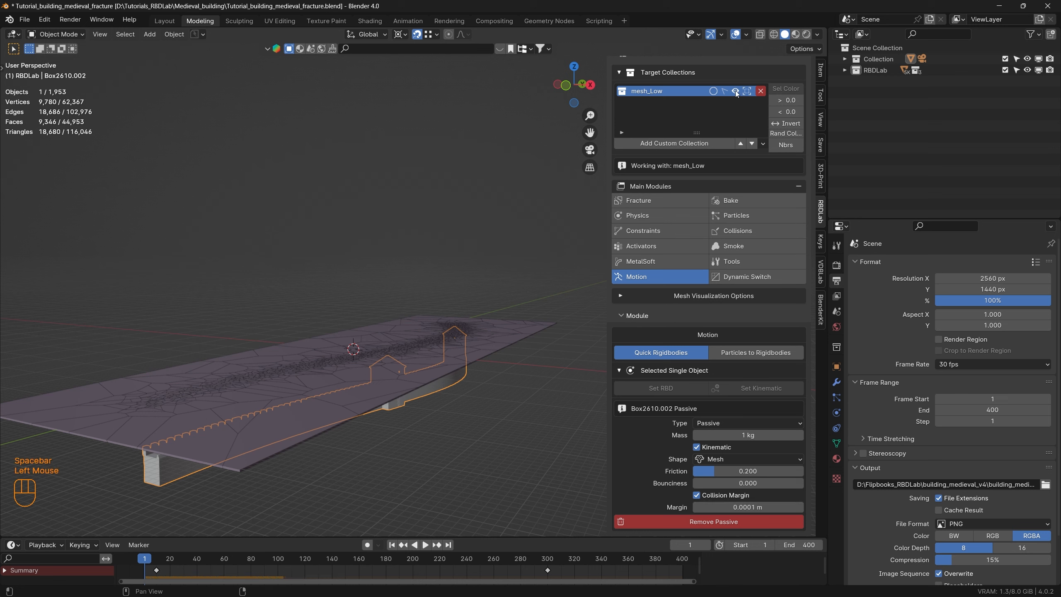
Re-enable the rigid body simulation of mesh_Low, play the first frames as a test and return to frame 1
double_click(713, 91)
key(space)
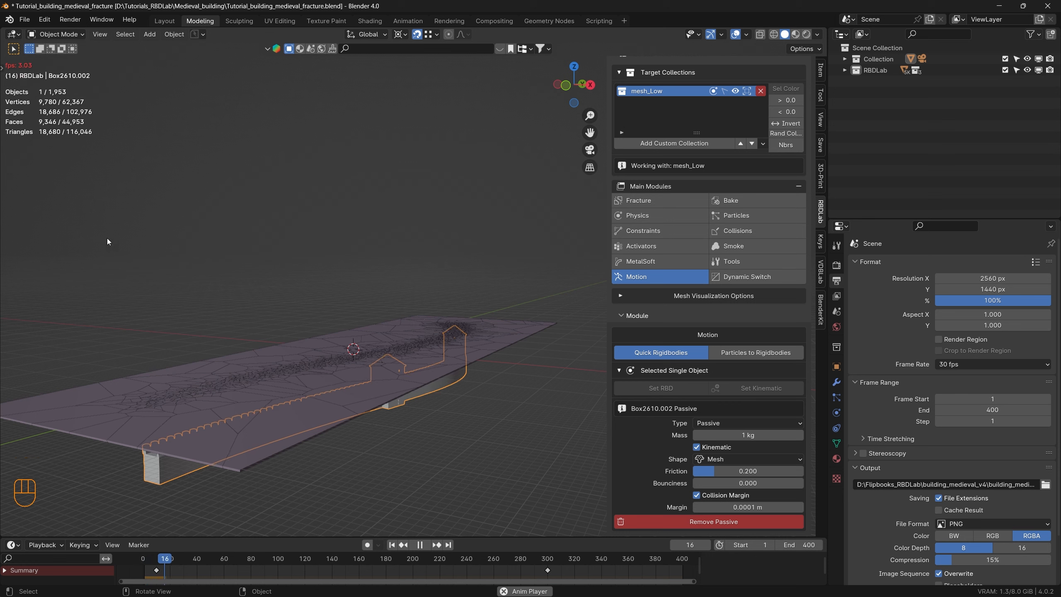
key(space)
click(391, 545)
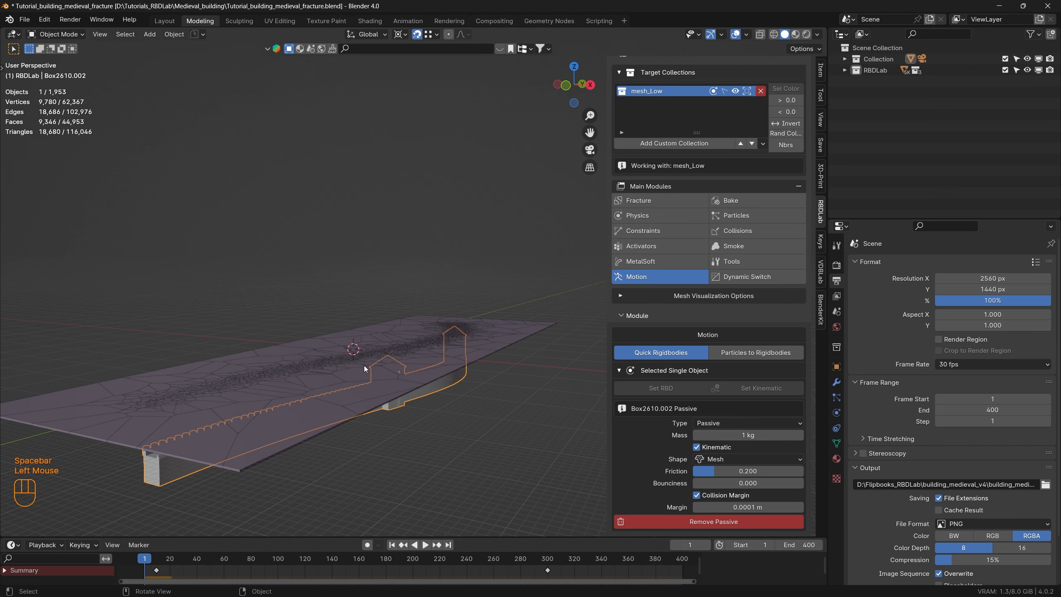
Deselect the castle wall and bake the rigid body simulation for frames 1 to 400
middle_drag(364, 365, 502, 492)
click(503, 492)
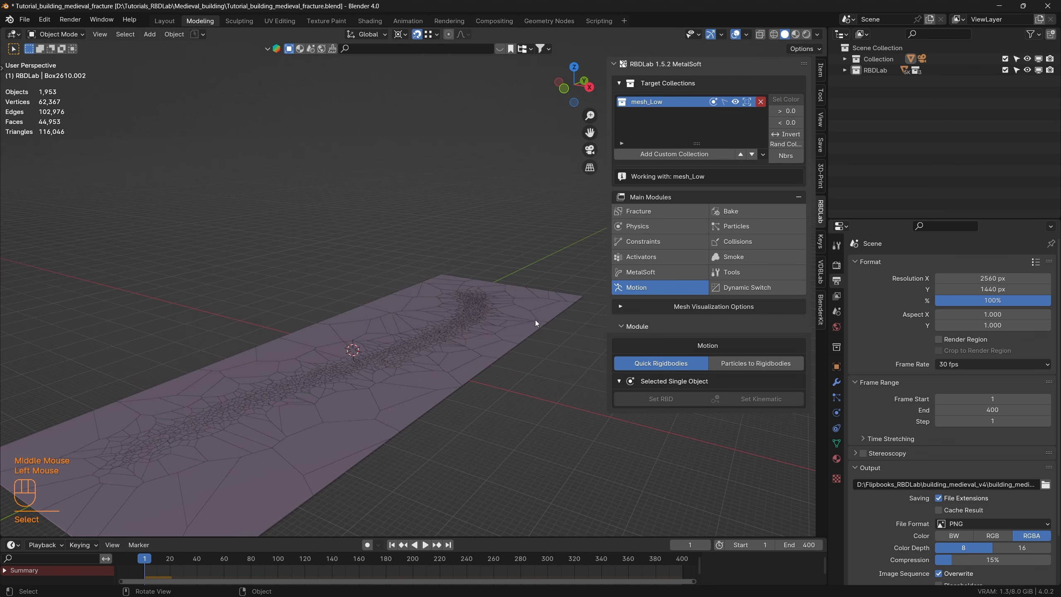
click(761, 211)
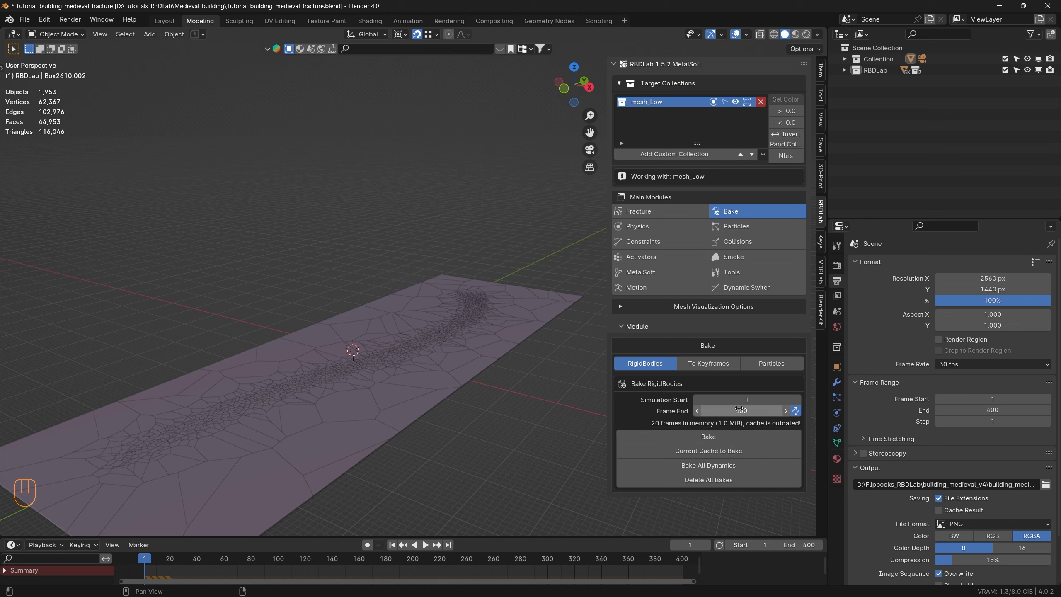
click(706, 437)
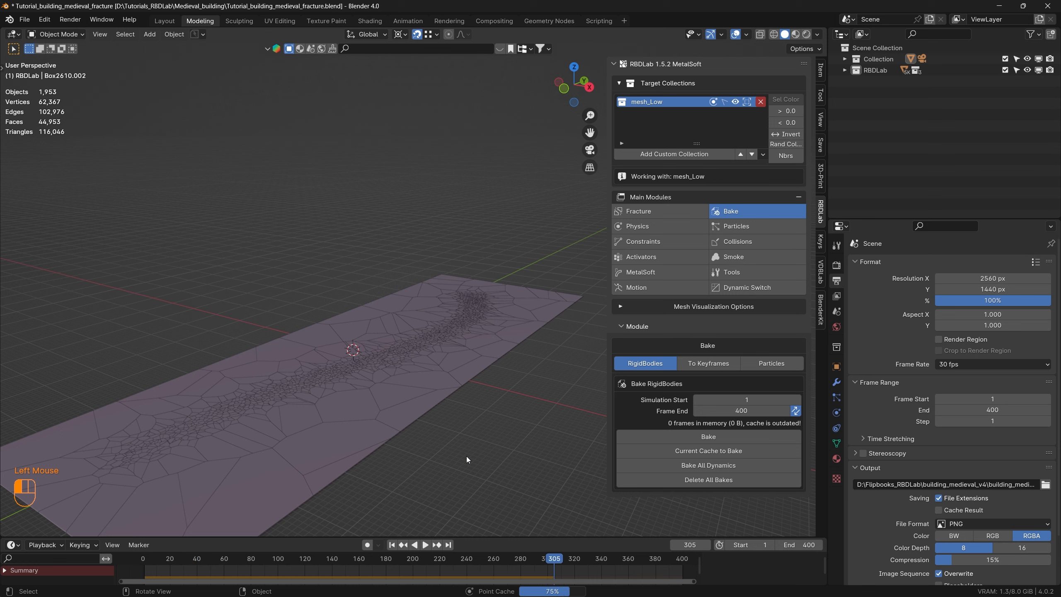
Play back the baked rigid body simulation and return to frame 1
click(426, 545)
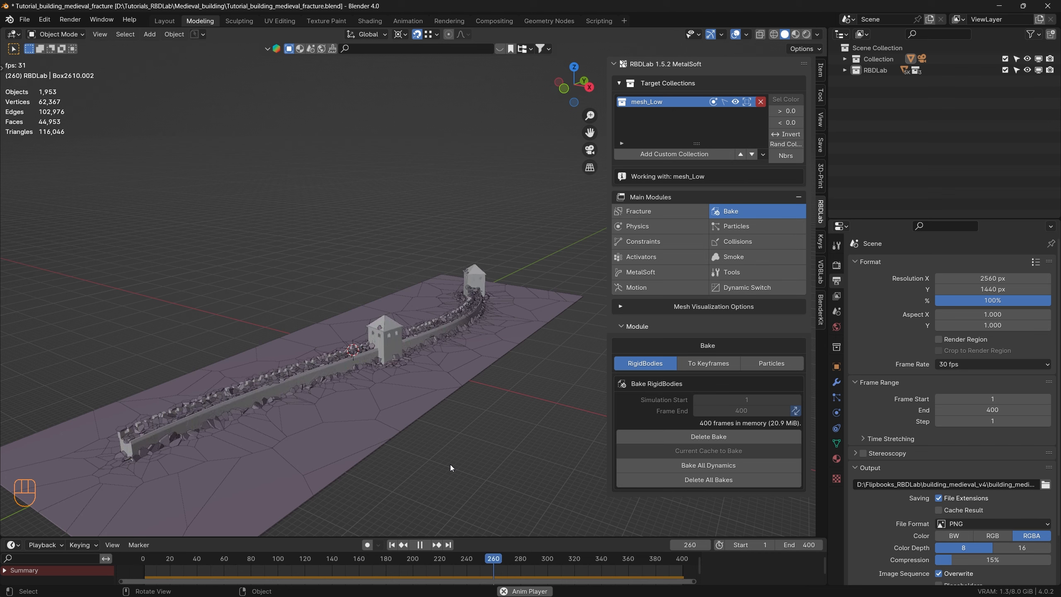
key(Escape)
scroll(302, 408, up, 1)
Save the scene as a new file named Tutorial_building_medieval_fracture_rbd.blend
key(ctrl+shift+s)
click(494, 402)
text(_rbd)
key(Return)
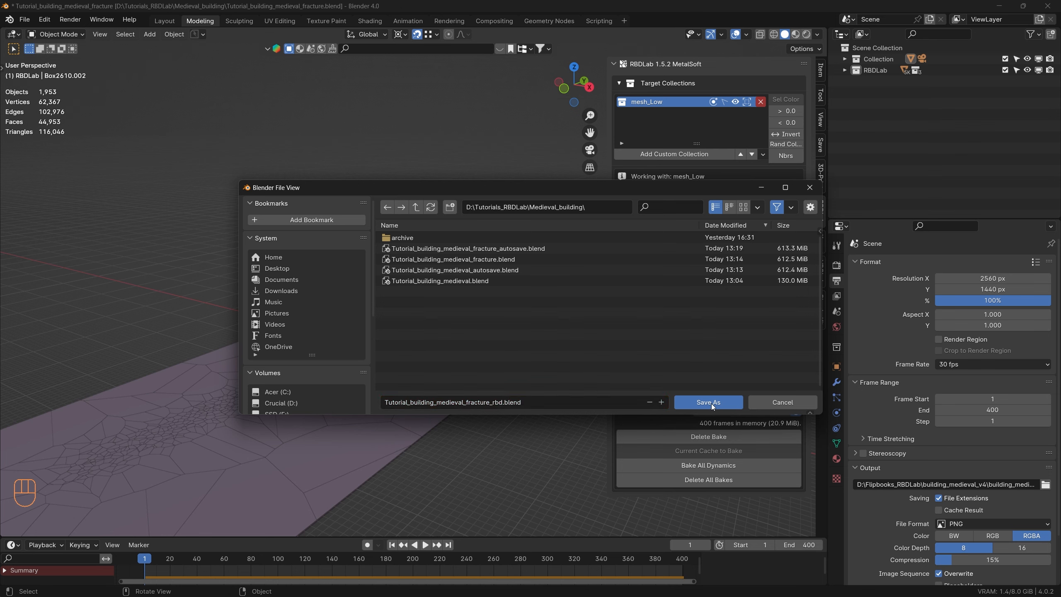
click(709, 403)
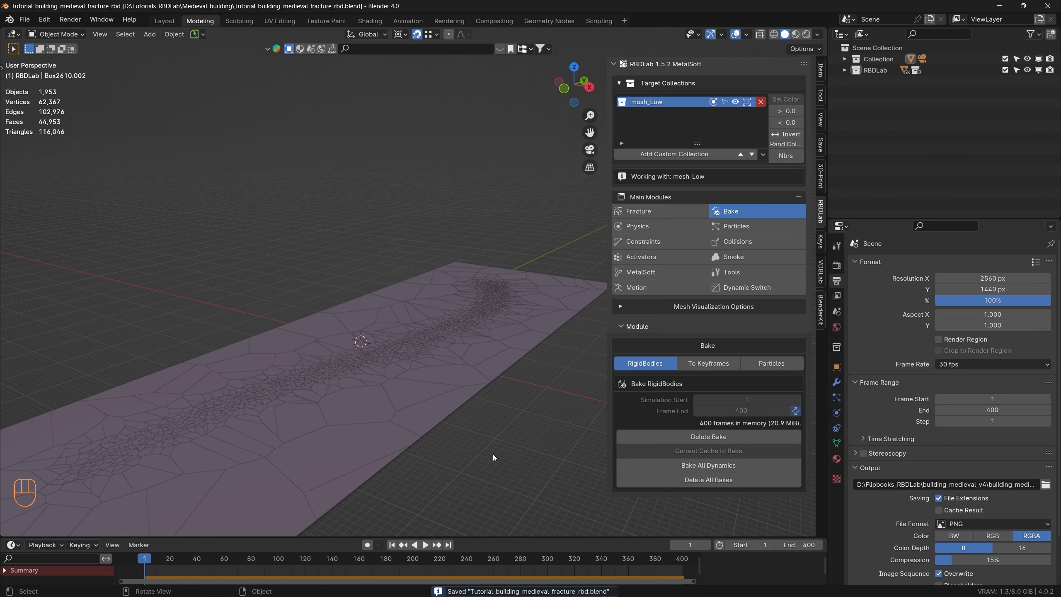
Disable snapping and show the High meshes in the viewport with Pretty Shading on for all RBDLab collections
click(416, 36)
click(619, 308)
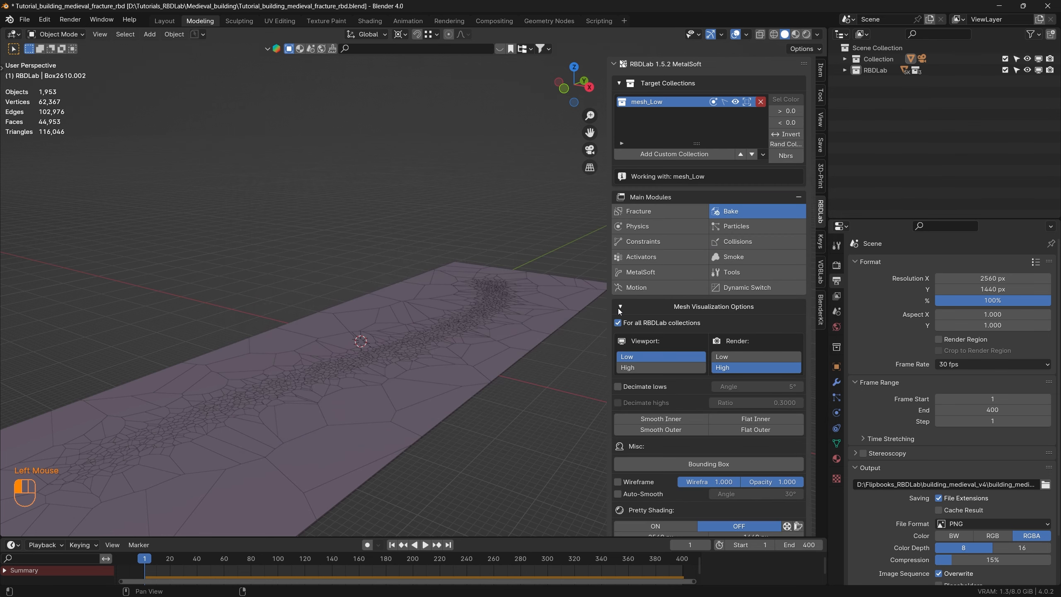
click(654, 368)
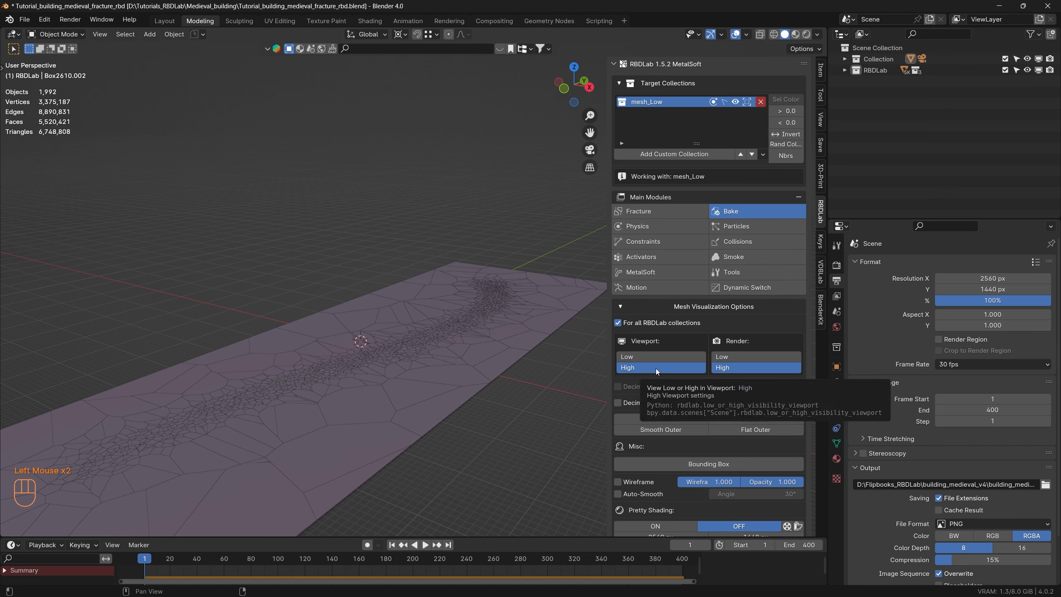
scroll(668, 444, down, 2)
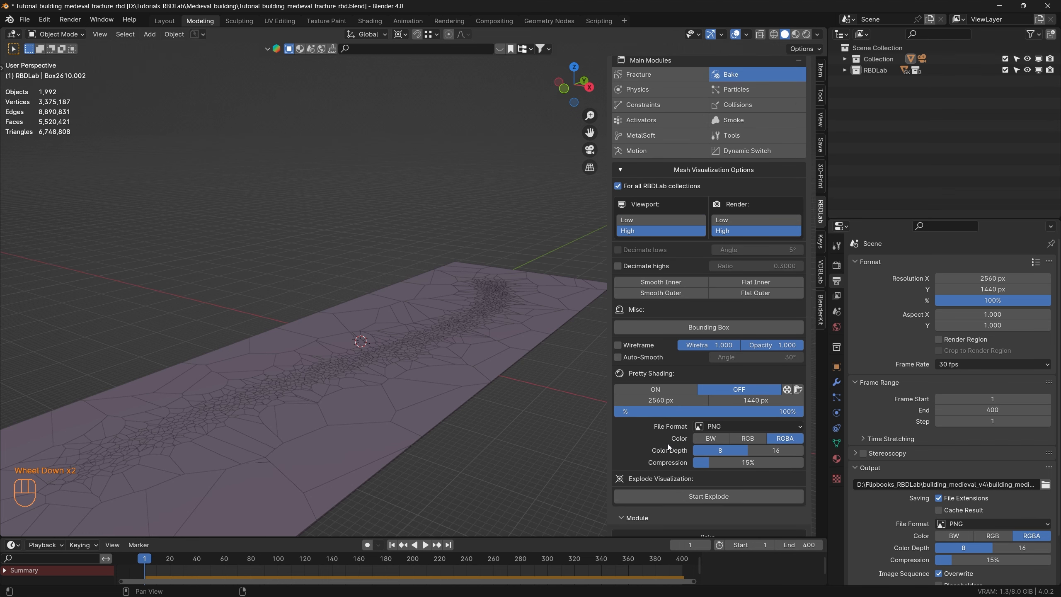
click(663, 391)
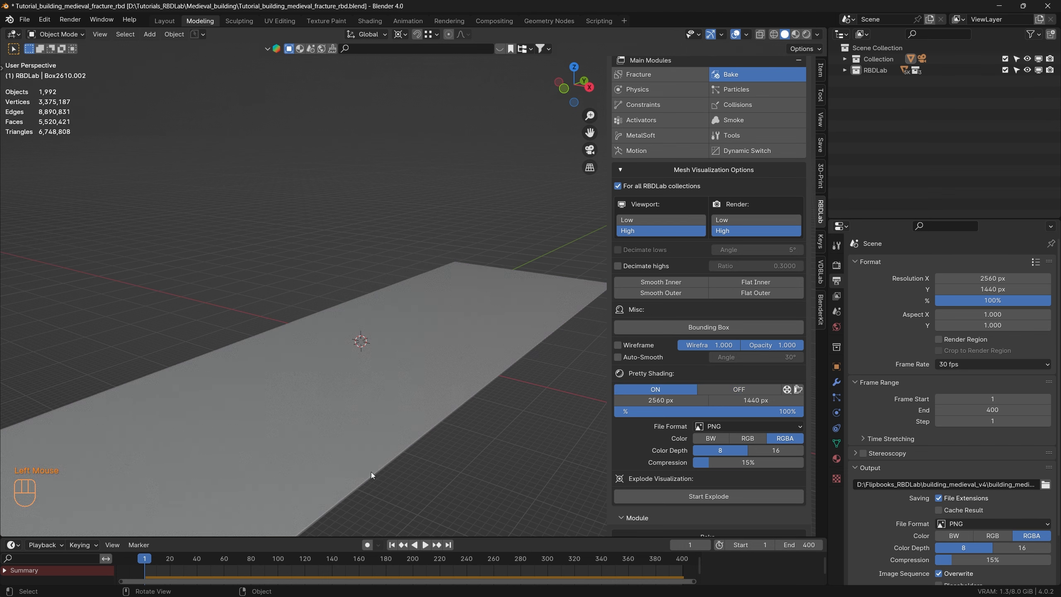
Preview the high-resolution simulation, return to frame 1, render it as a viewport flipbook and close the render window
click(424, 545)
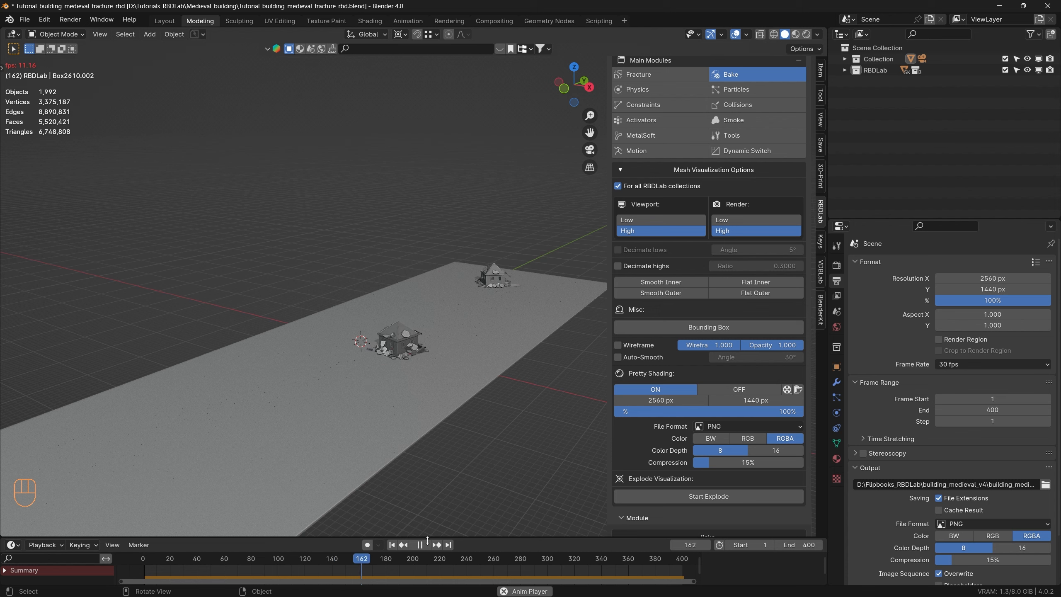
click(420, 546)
click(391, 546)
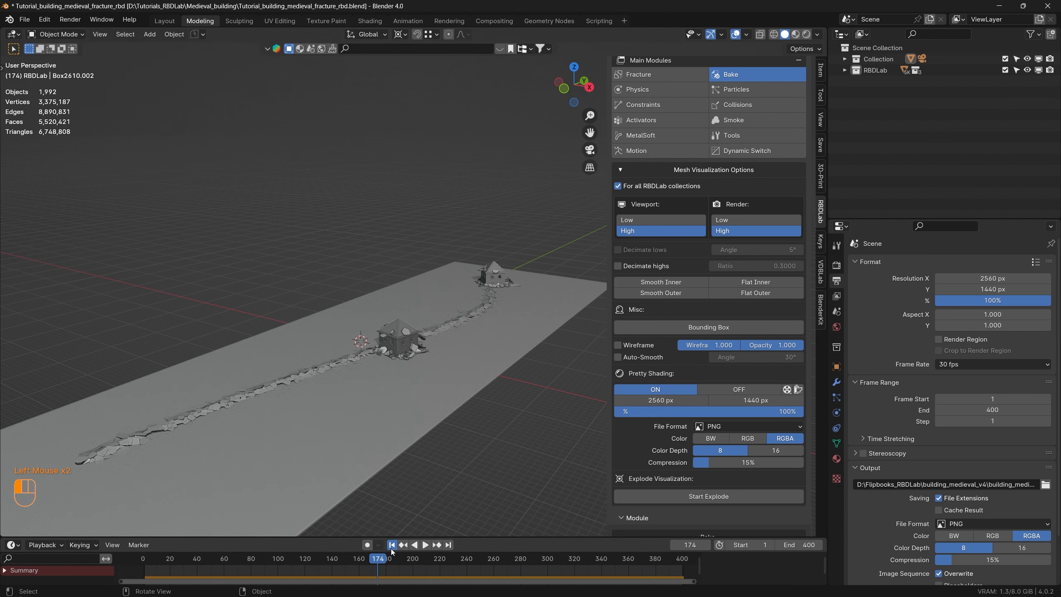
click(788, 390)
click(1052, 8)
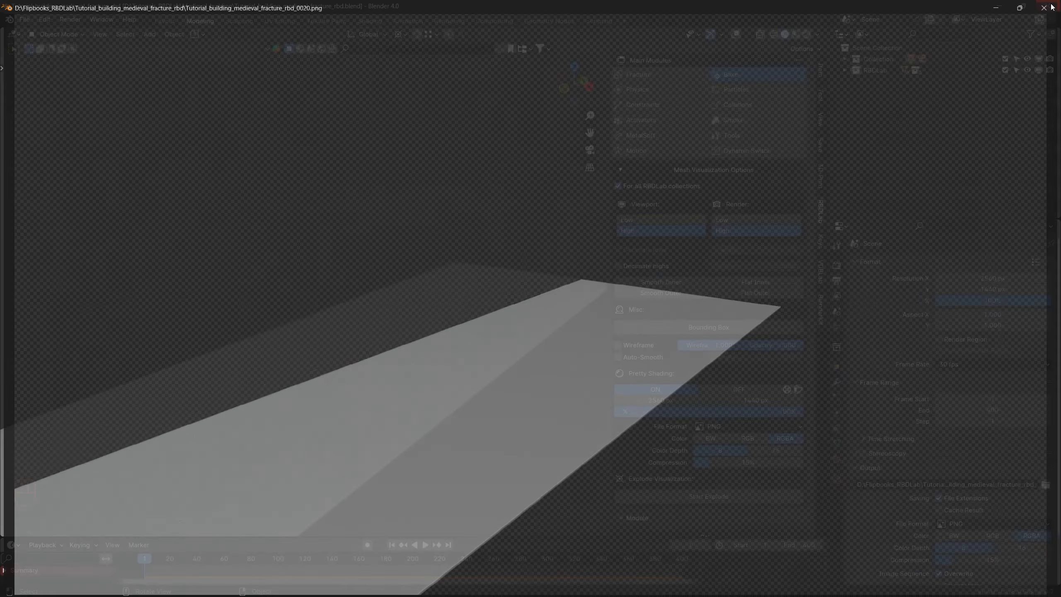
Switch the viewport meshes back to Low, turn Pretty Shading off and save the file
click(638, 220)
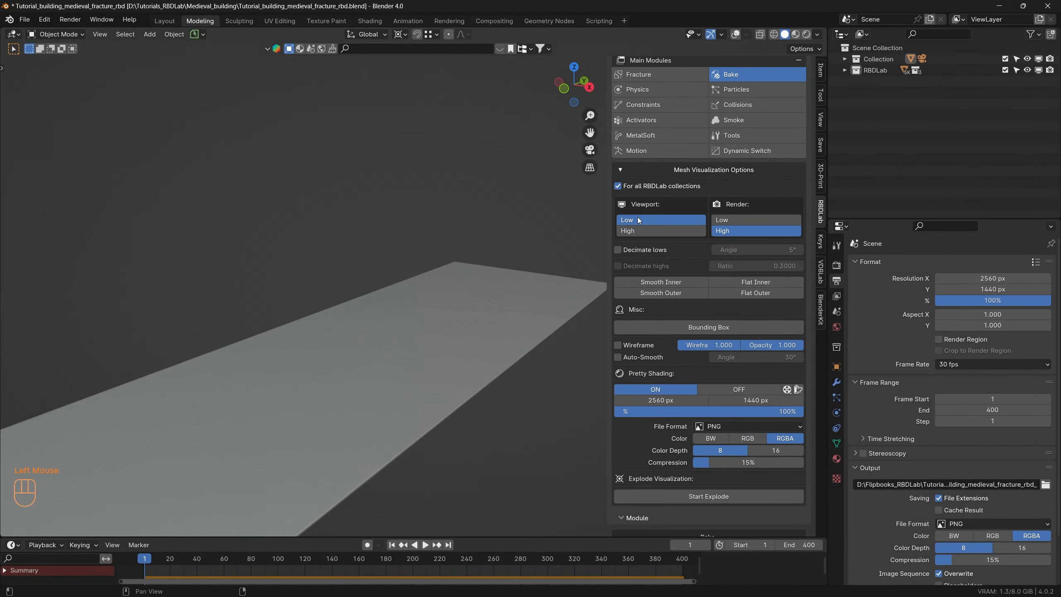
click(746, 390)
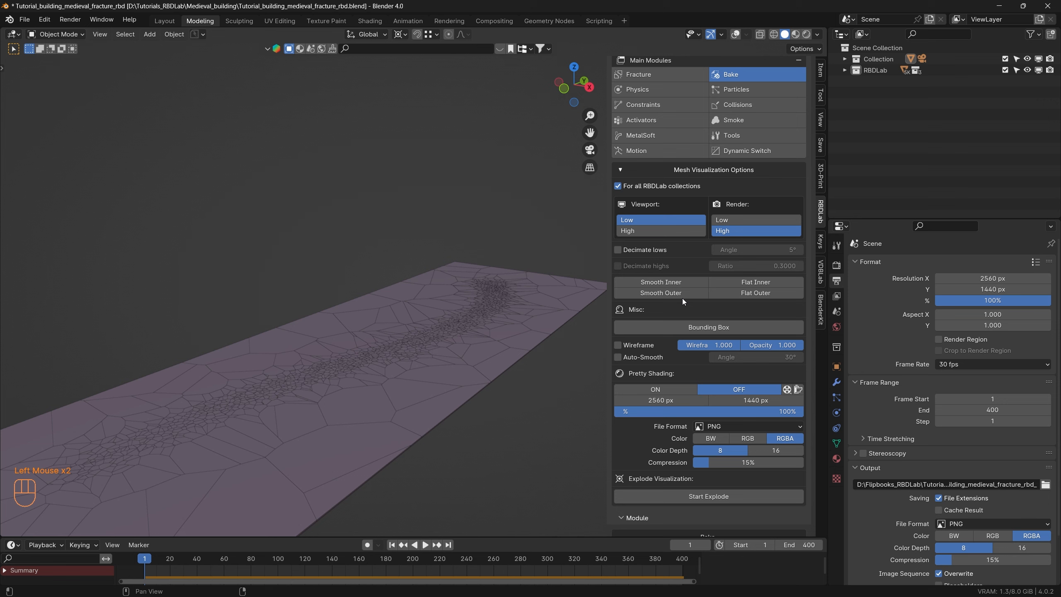
click(621, 168)
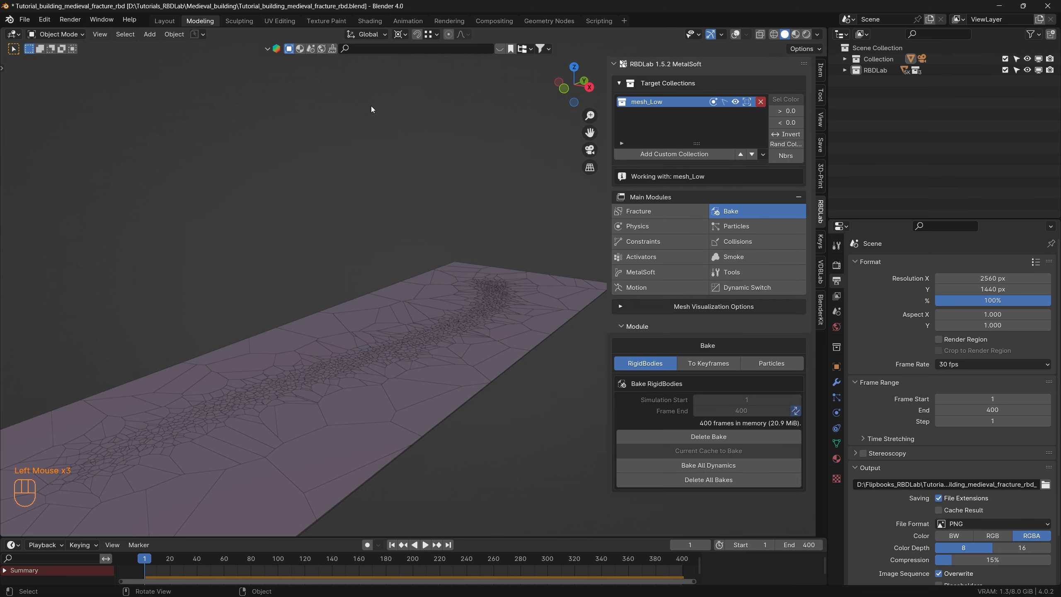
click(25, 19)
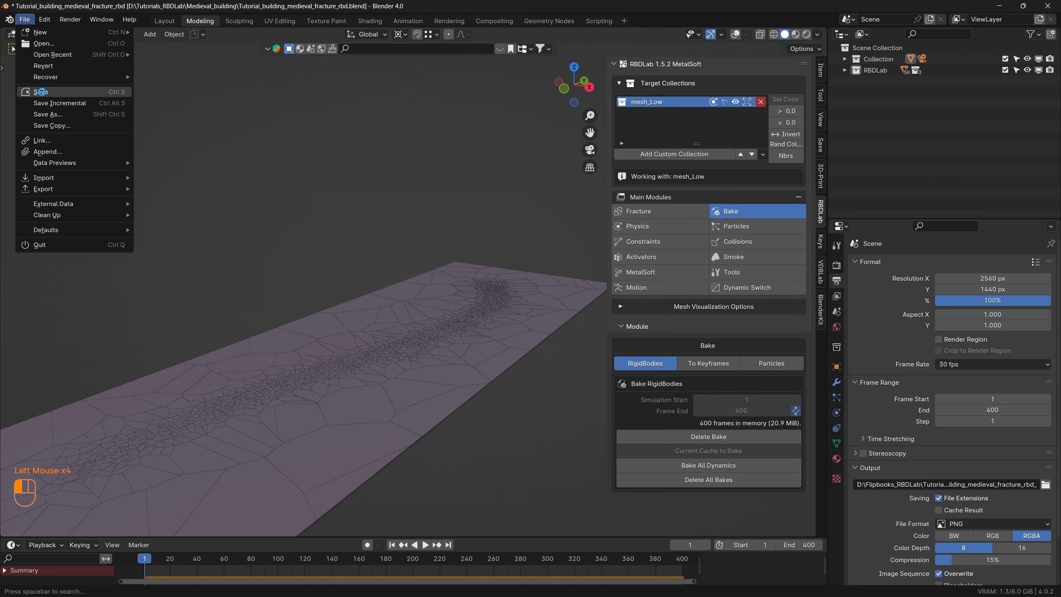
click(41, 92)
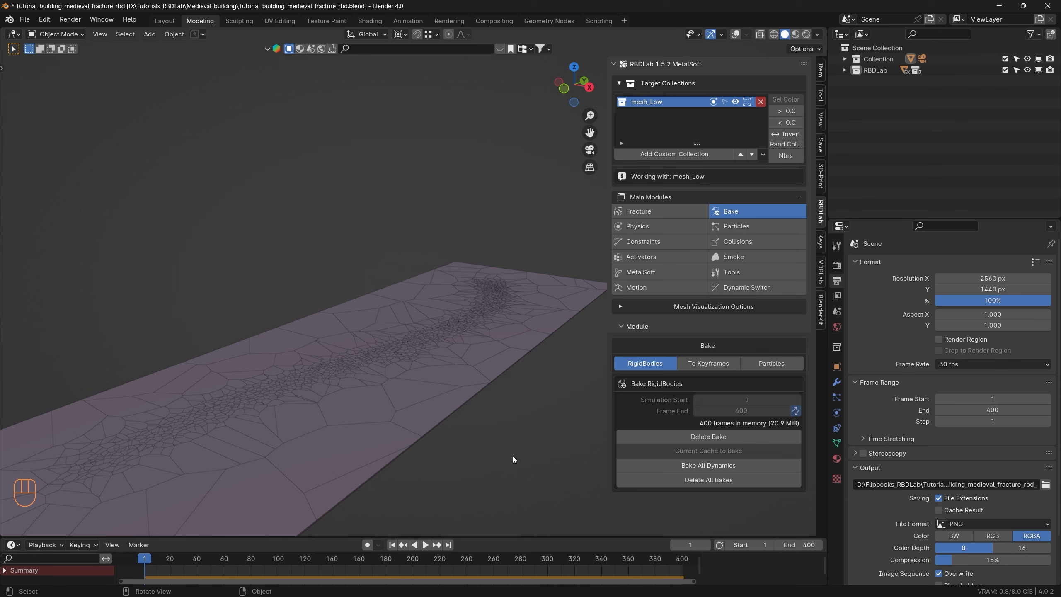
Open the debris particle creation settings with both Broken and Motion enabled, and save the file
click(751, 226)
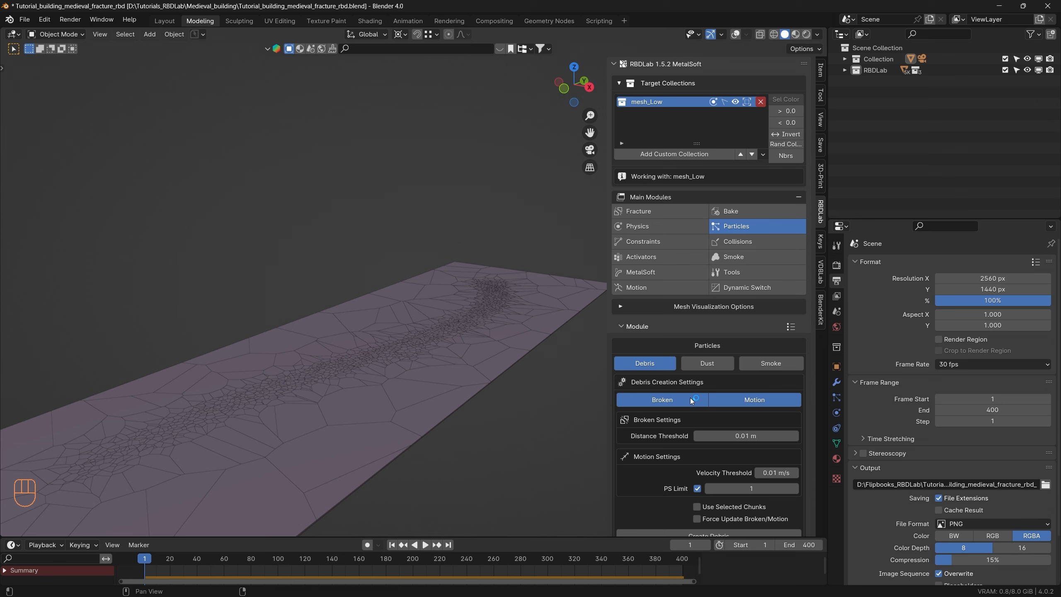
shift+click(746, 399)
shift+click(745, 400)
shift+click(744, 400)
shift+click(744, 400)
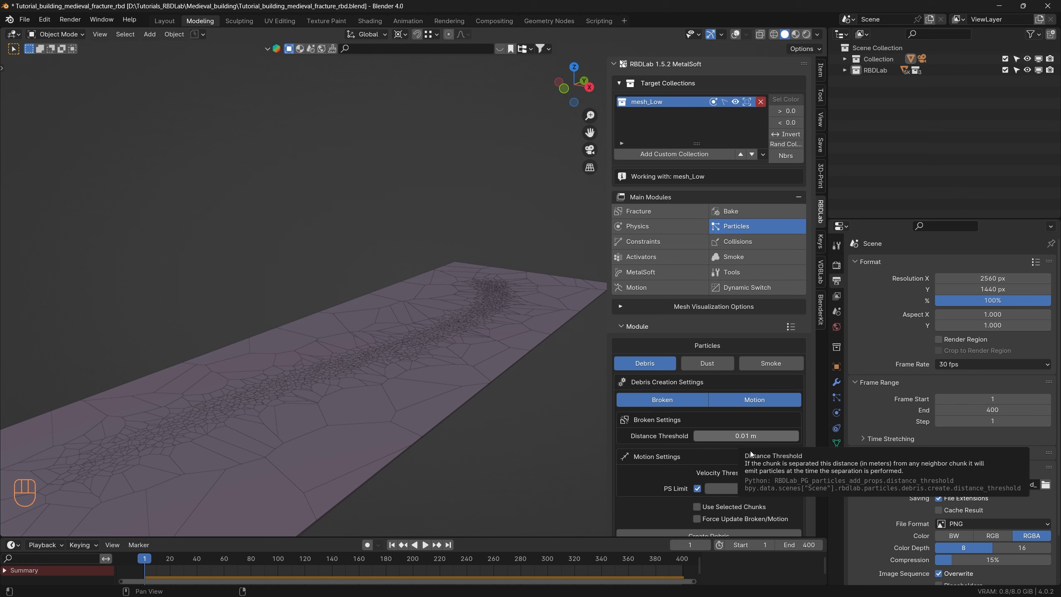
key(ctrl+s)
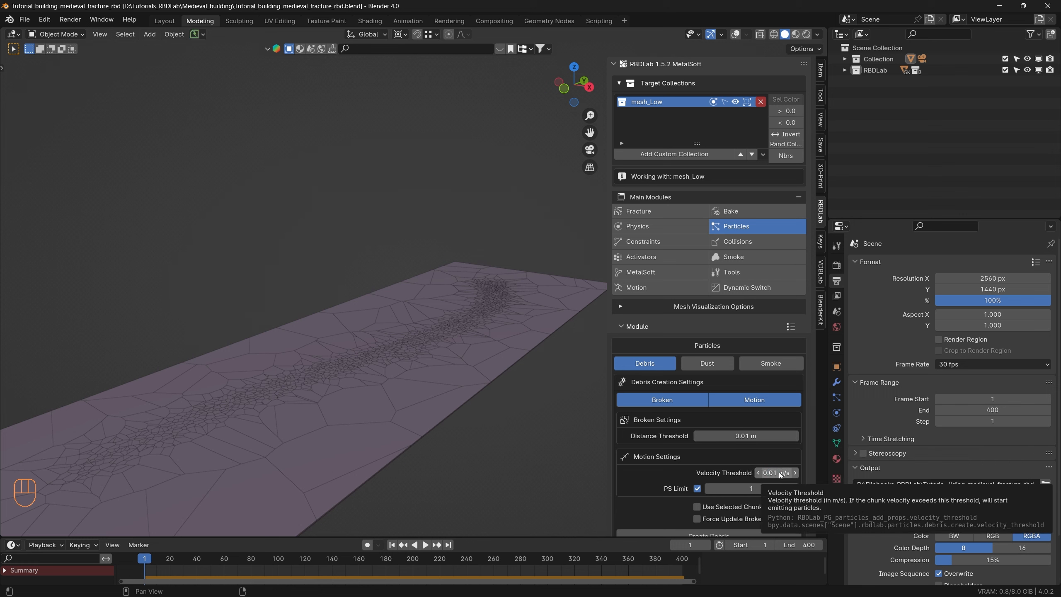
Create debris for mesh_Low with 0.01 m distance threshold, 0.01 m/s velocity threshold, PS Limit 1 and Force Update Broken/Motion enabled
drag(743, 437, 693, 436)
click(775, 472)
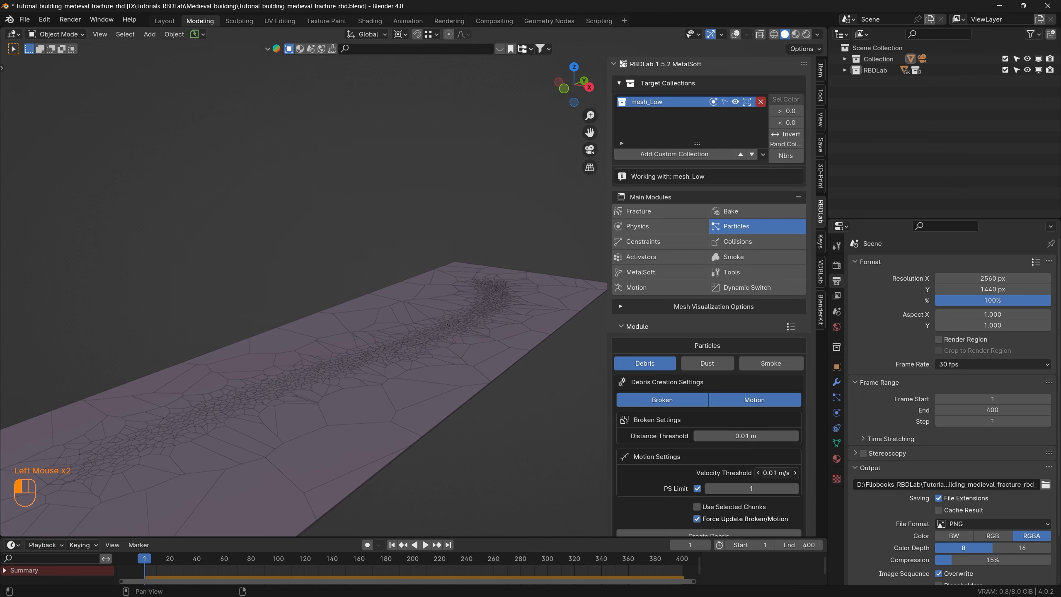
drag(775, 473, 775, 472)
click(752, 488)
drag(752, 488, 725, 489)
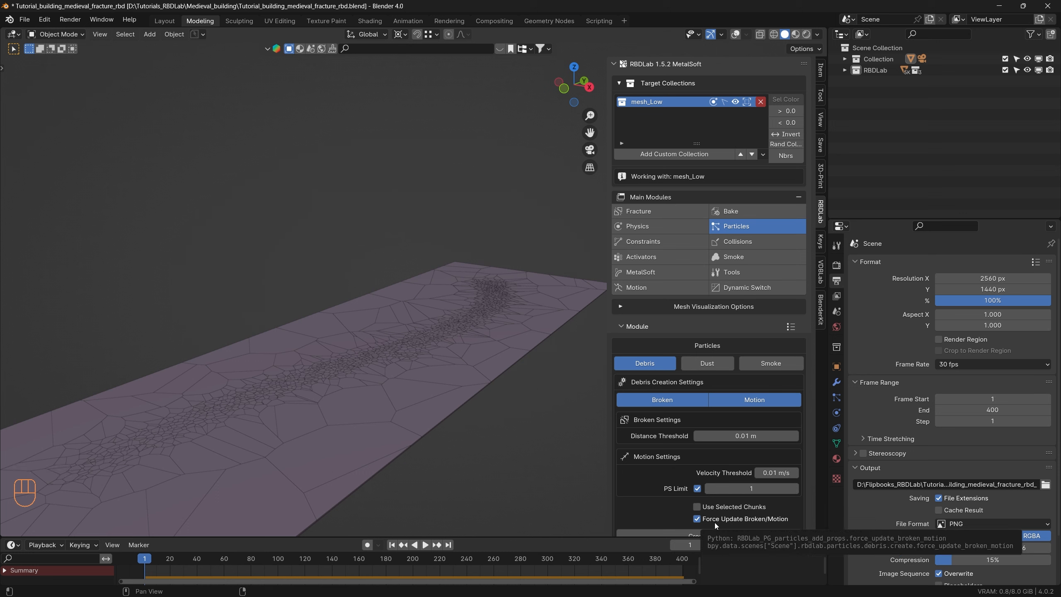
scroll(719, 514, down, 1)
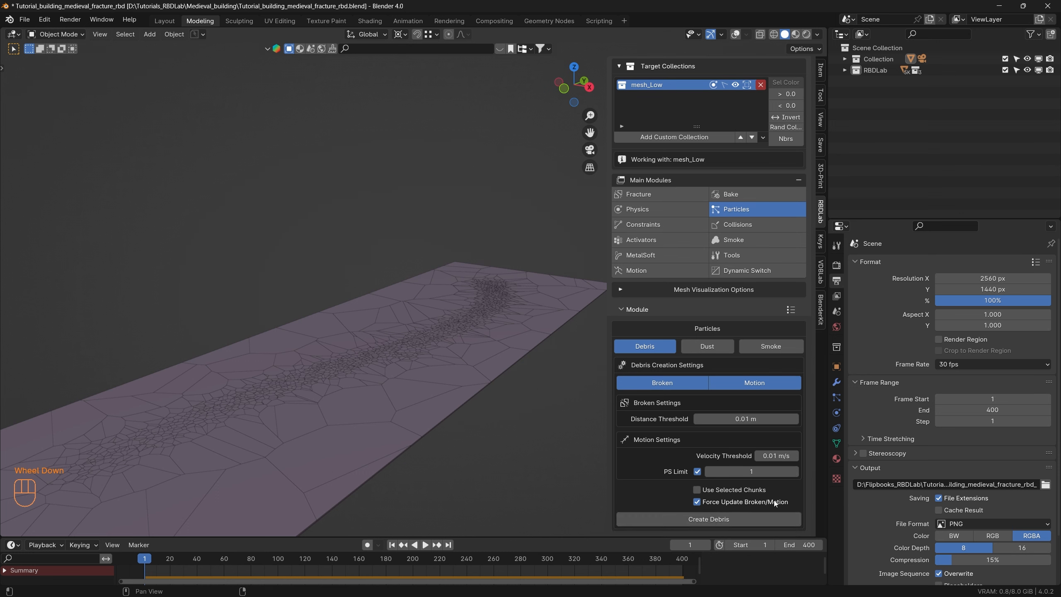
click(718, 521)
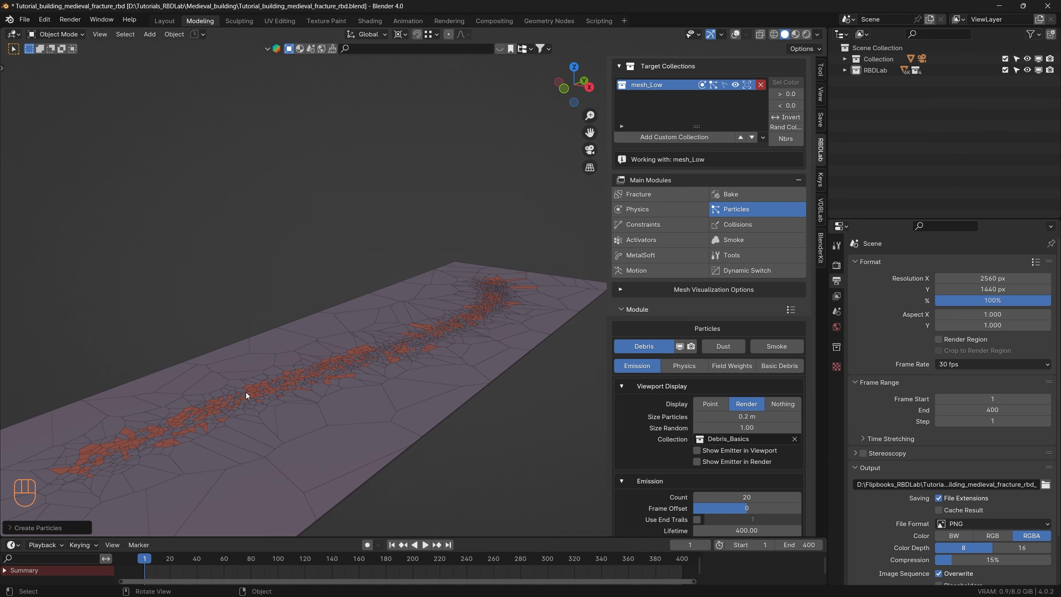
Select one of the red debris-emitting chunks and set the debris particle size to 0.3 m
scroll(246, 393, up, 7)
click(284, 384)
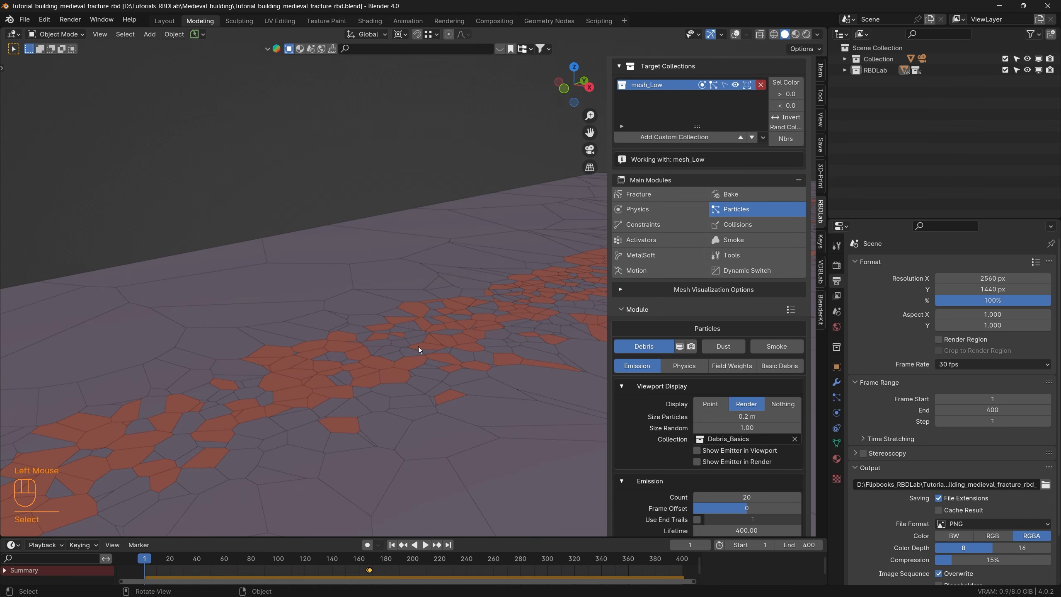
click(286, 392)
scroll(338, 382, down, 3)
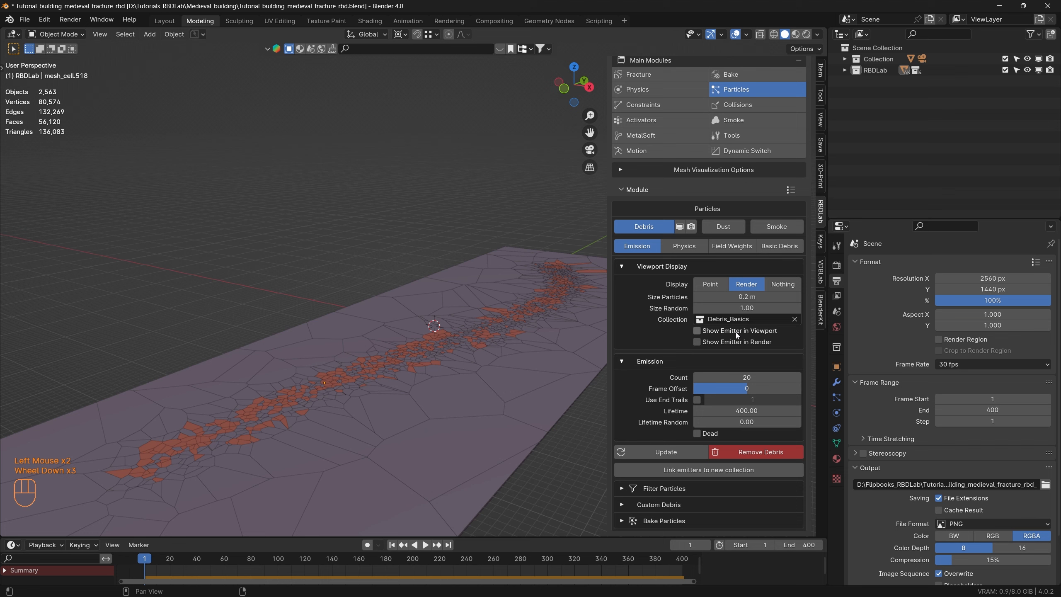
click(748, 297)
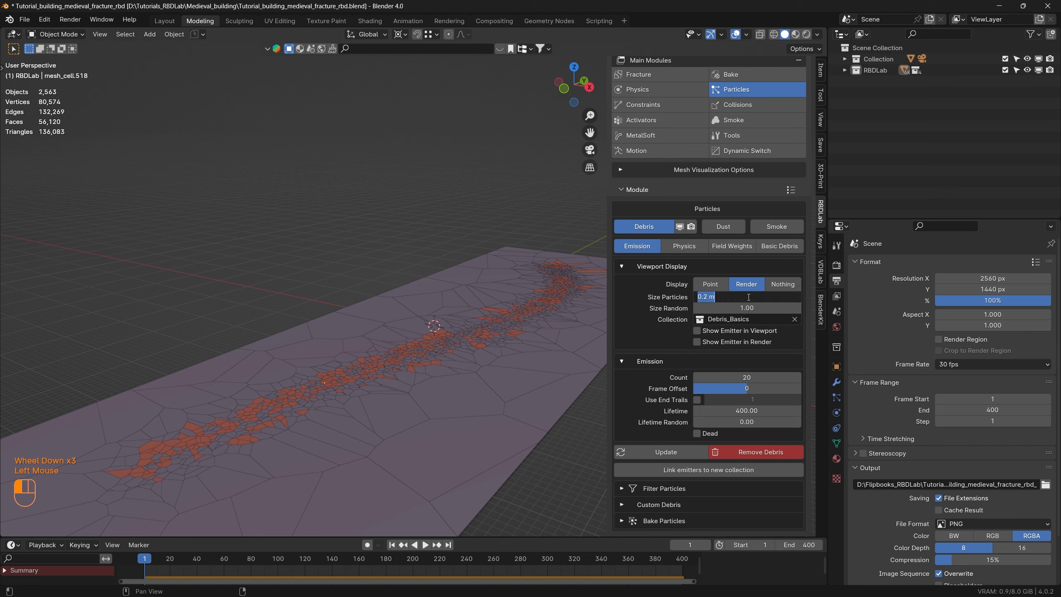
text(0.3)
key(Return)
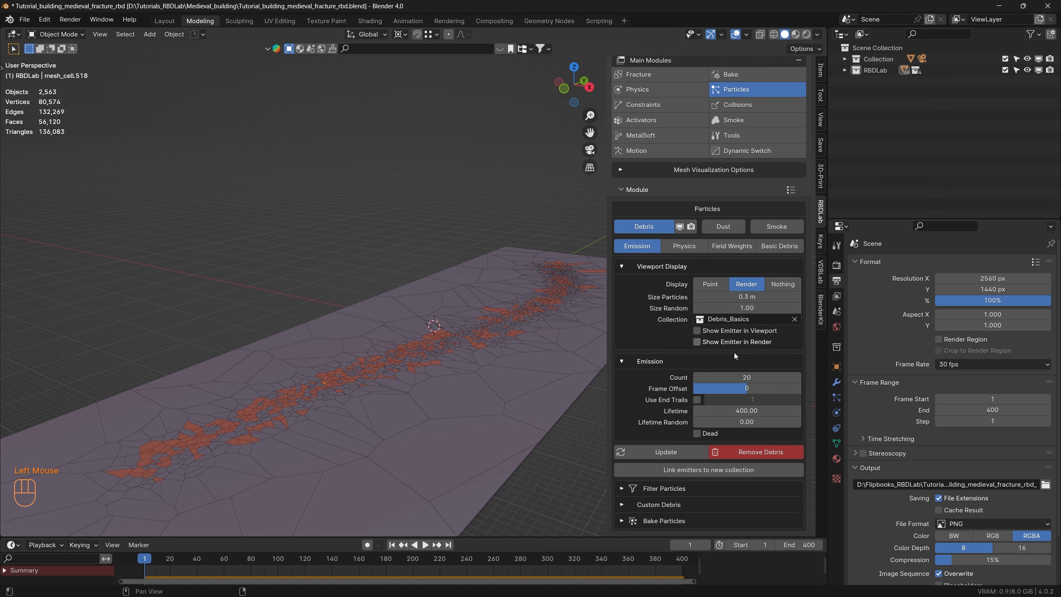
Set the debris emission count to 150
scroll(739, 361, down, 2)
click(746, 377)
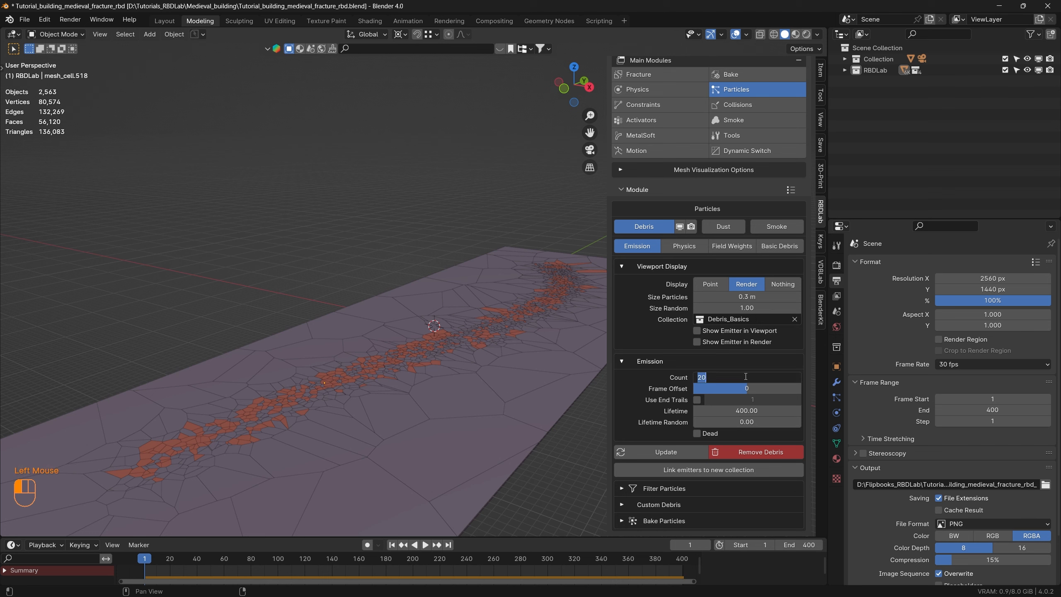
text(100)
key(Return)
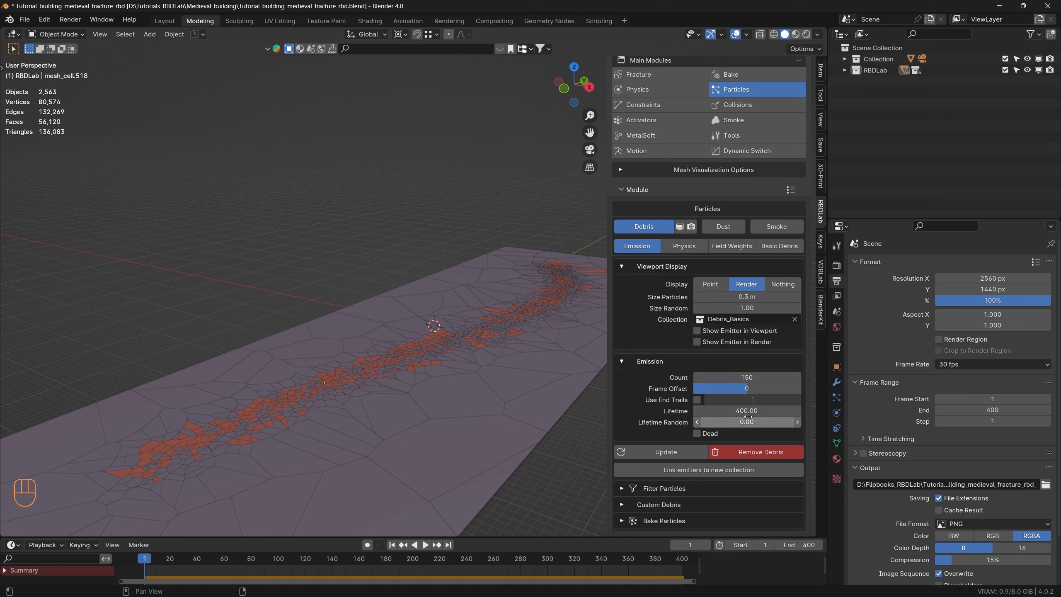
Enable Use End Trails with a value of 20 for the debris emission and update the debris
click(696, 400)
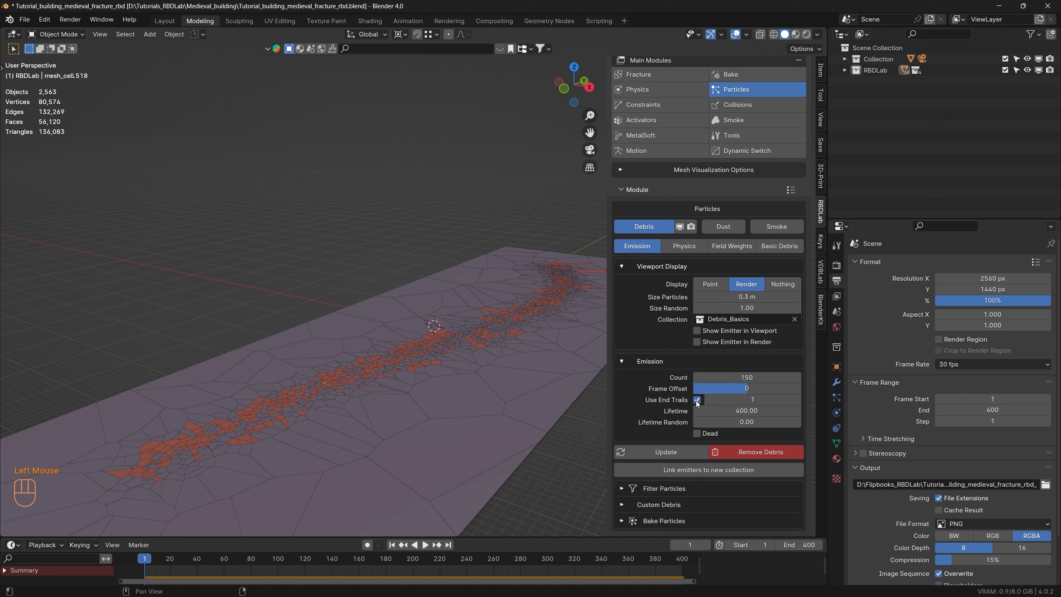
click(751, 400)
text(20)
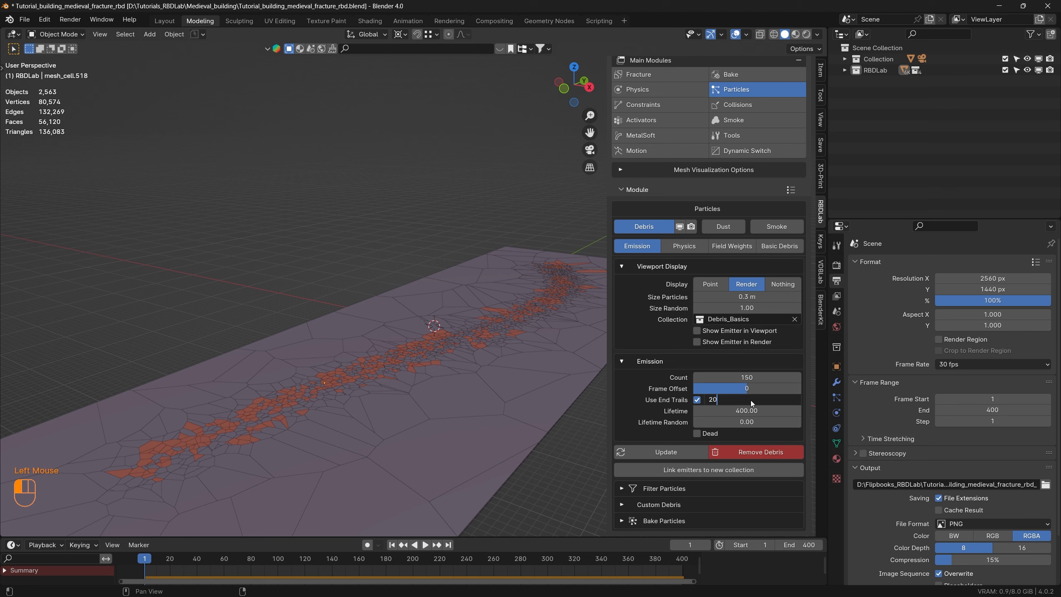
key(Return)
click(667, 452)
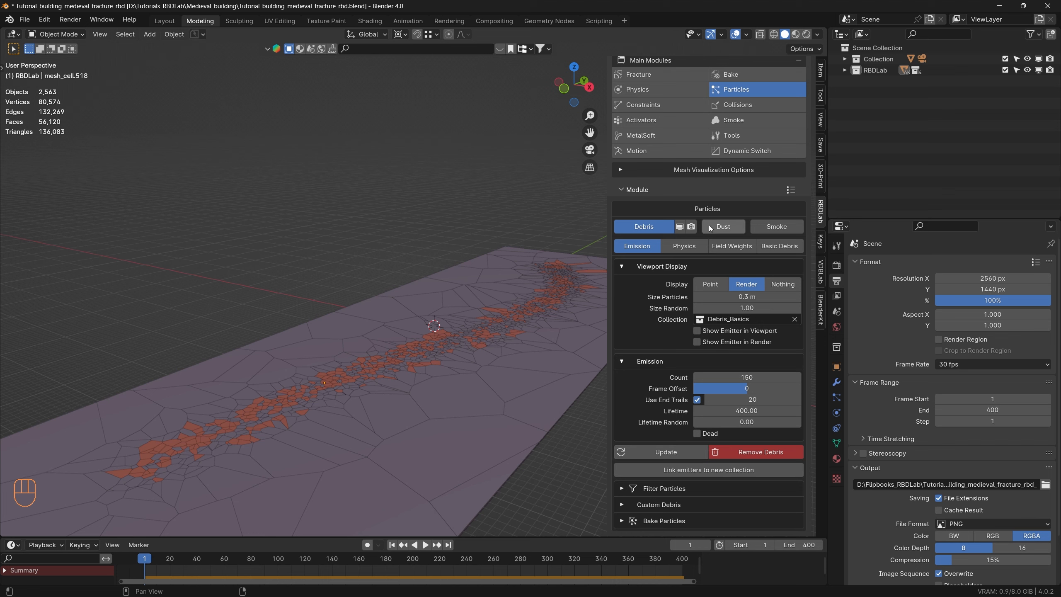
Set the Object Velocity in the debris physics settings to 1.00 and save the file
click(686, 245)
scroll(731, 353, down, 3)
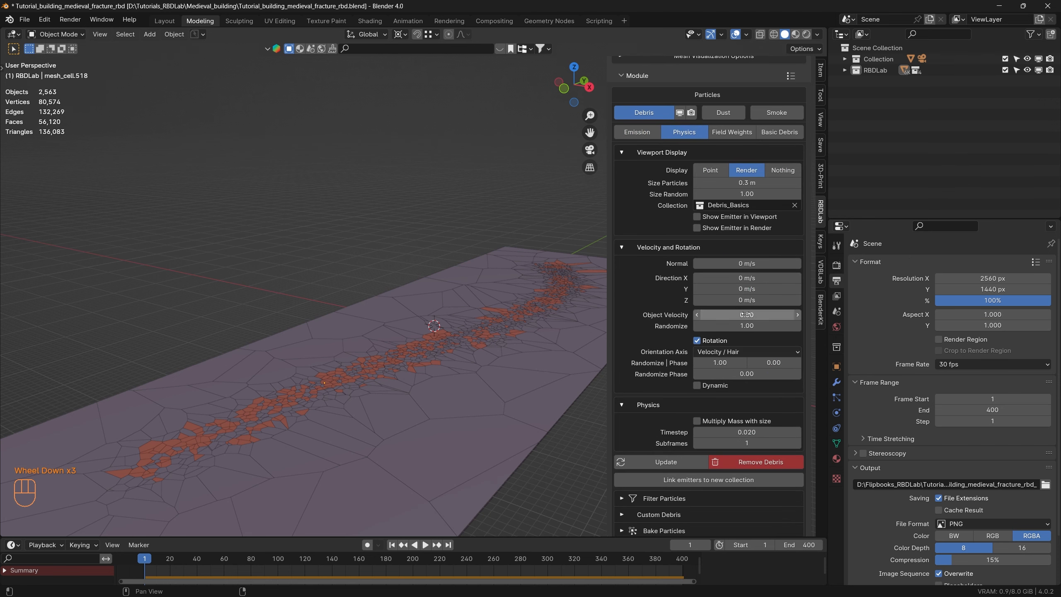
click(738, 315)
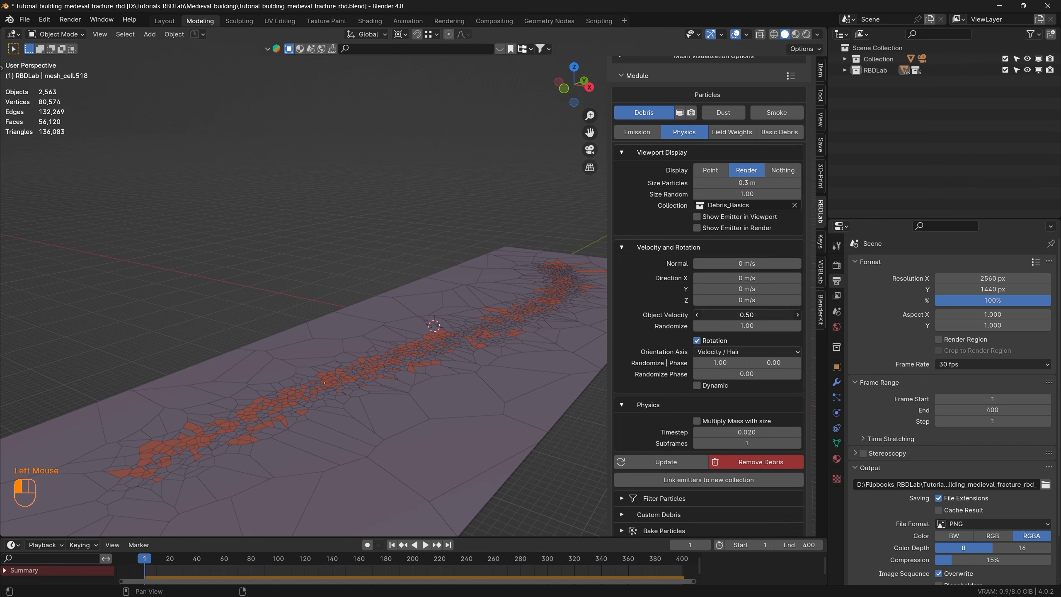
text(1.)
key(Return)
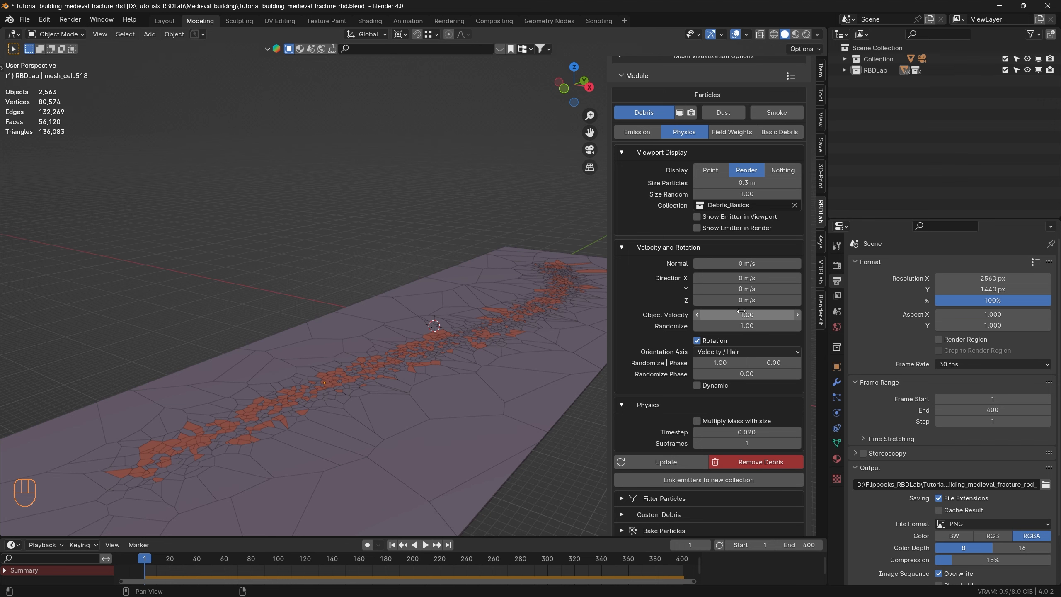
key(ctrl+s)
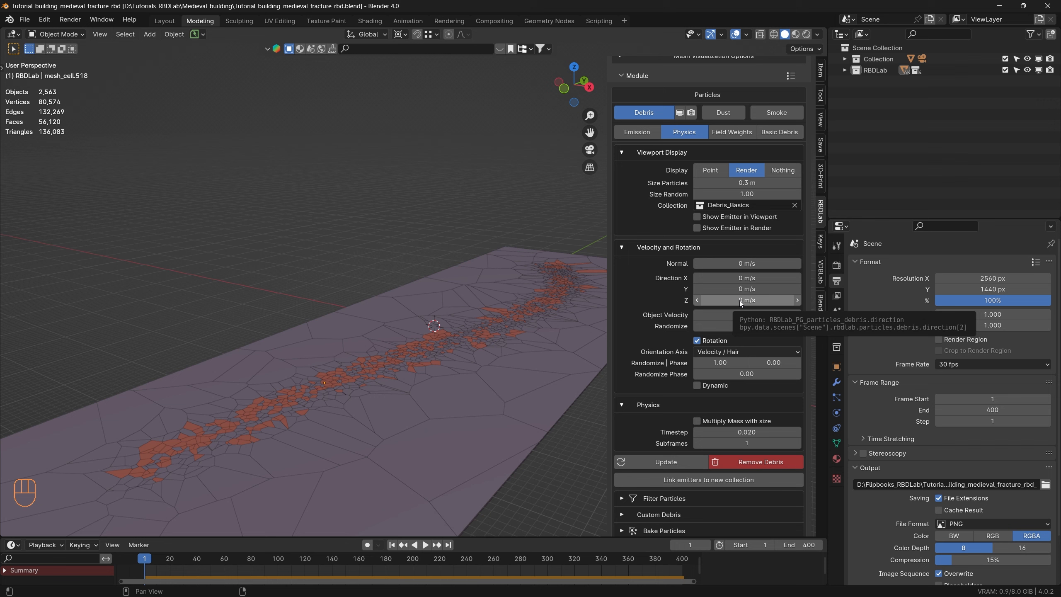
Set the debris Z direction velocity to 1 m/s and update the debris particles
click(740, 300)
text(1)
key(Return)
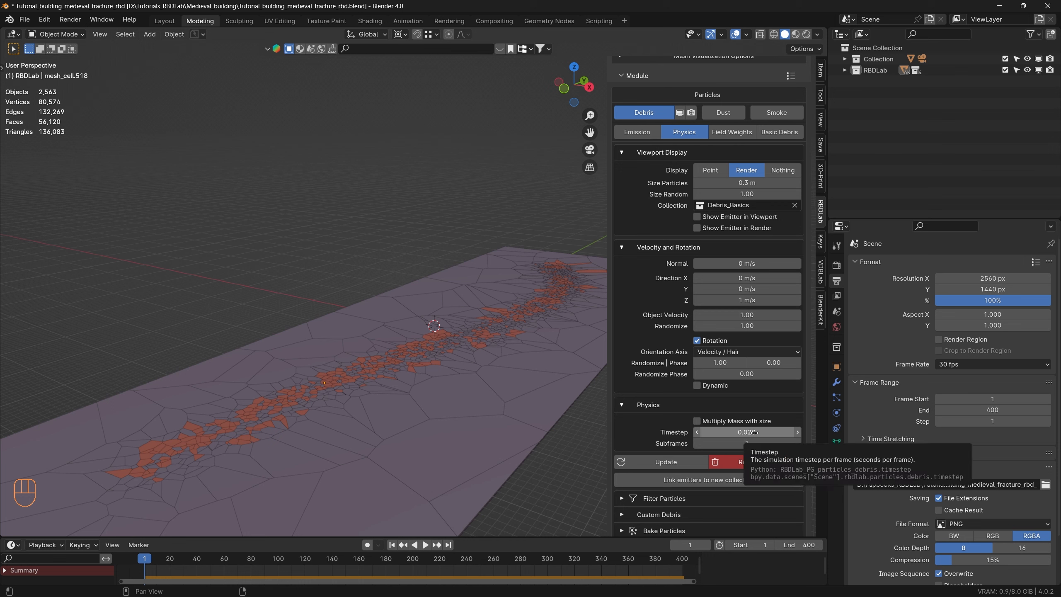
click(667, 462)
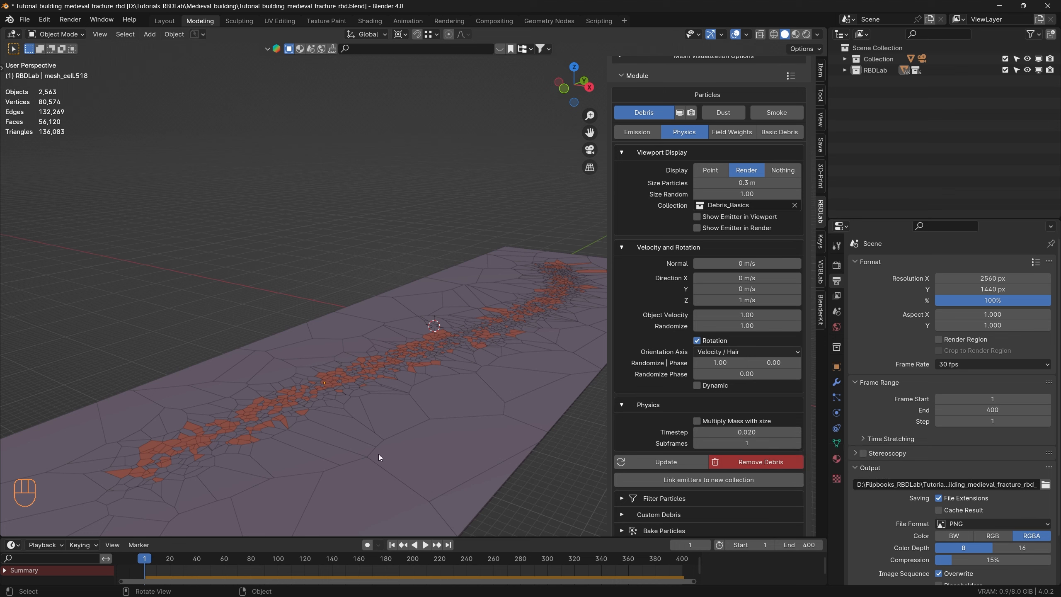
Play back the simulation to review the debris emission and return to the first frame
key(space)
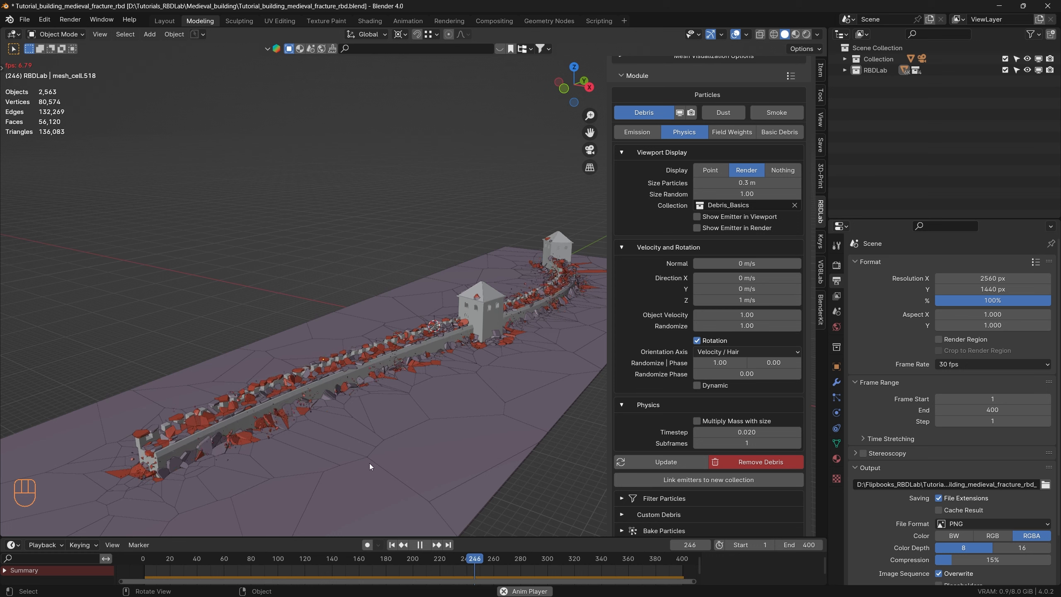
key(space)
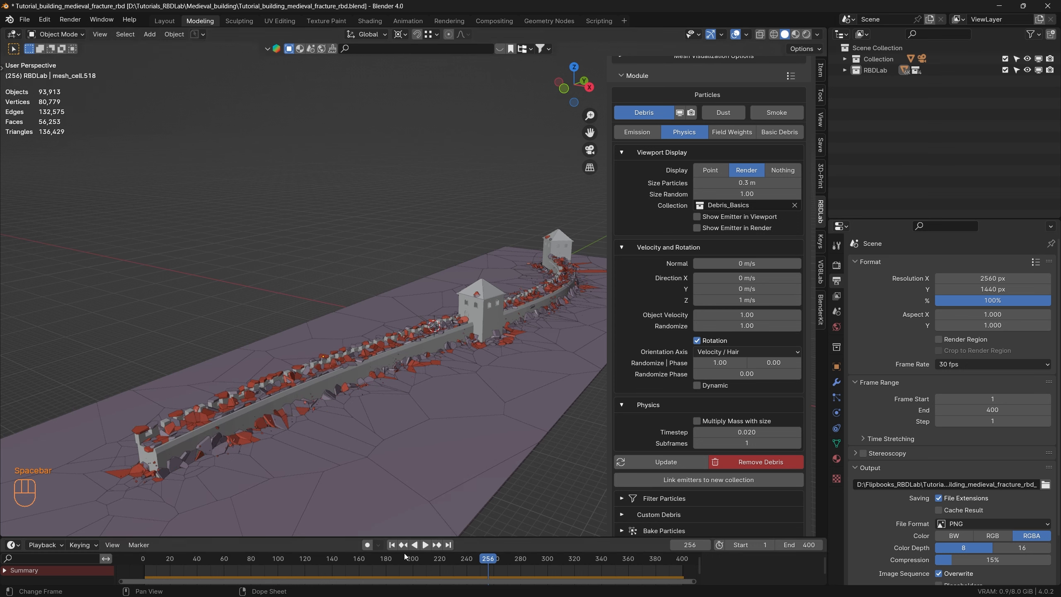
click(394, 546)
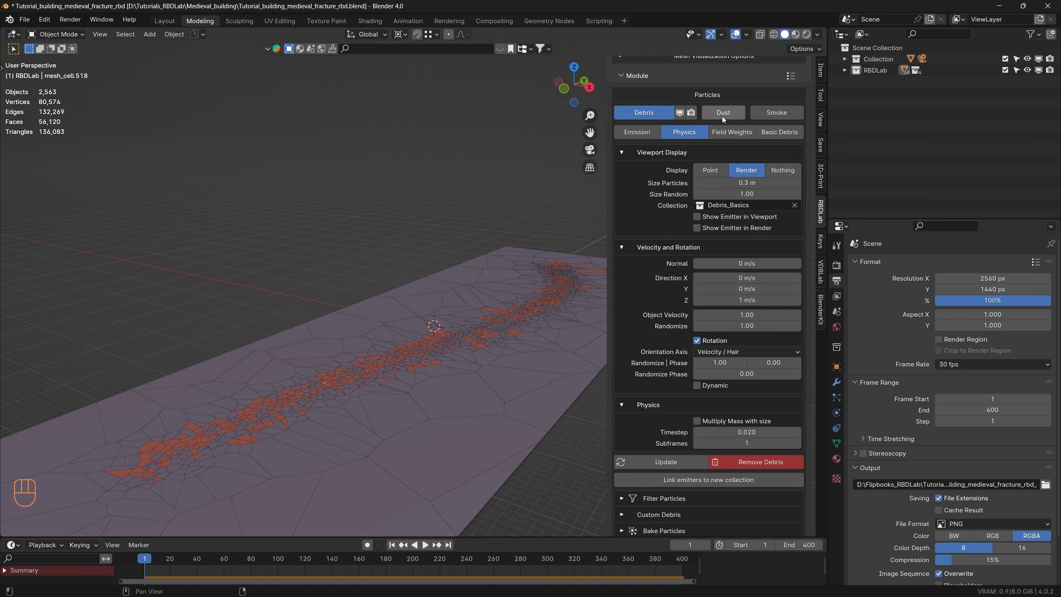
Save the file and create dust particles for mesh_Low with Broken and Motion active and Force Update Broken/Motion enabled
scroll(713, 224, up, 3)
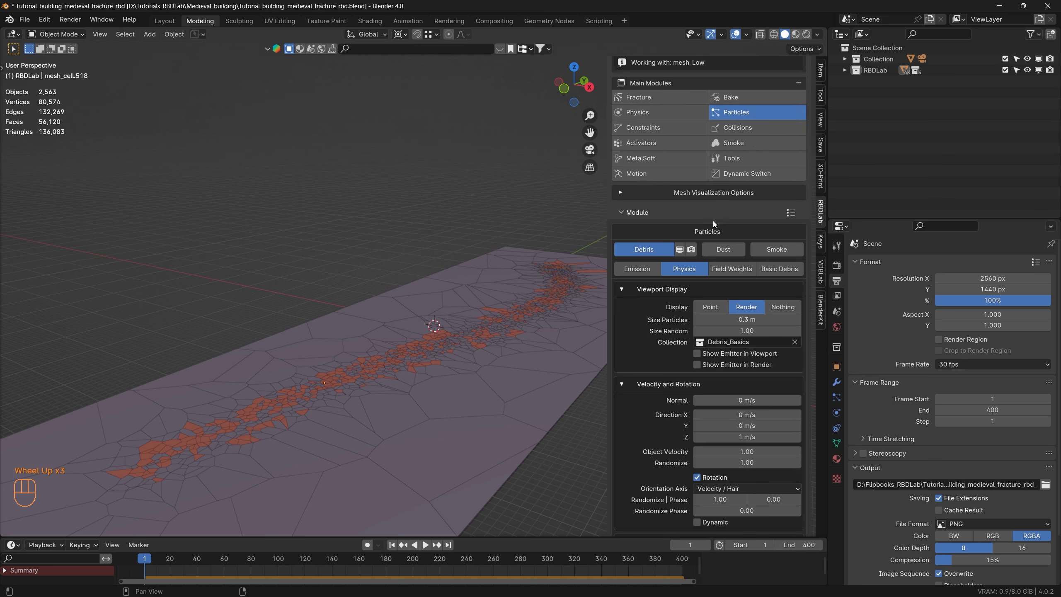
click(723, 249)
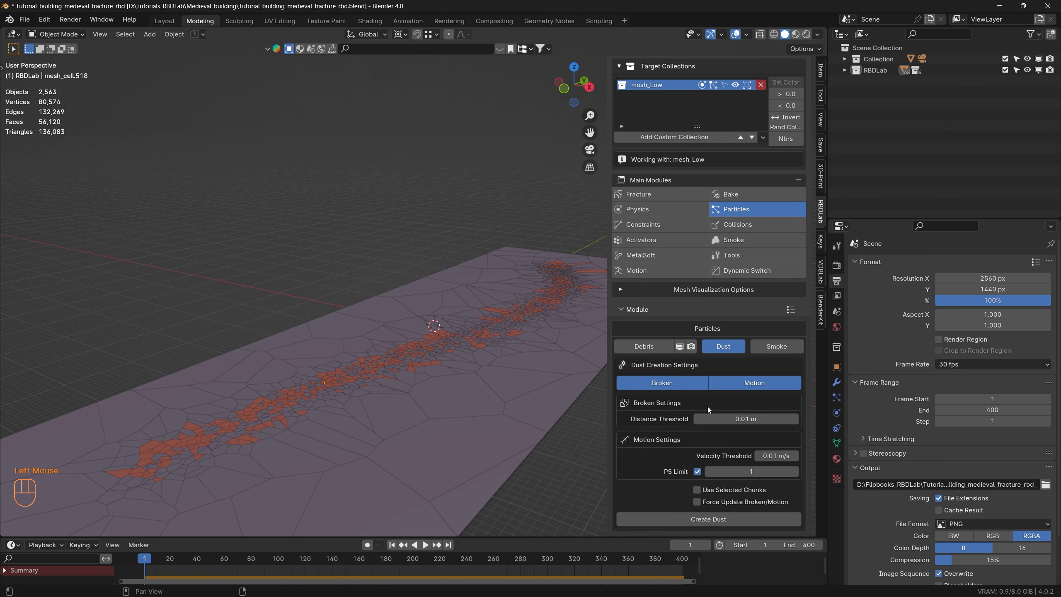
scroll(706, 406, down, 3)
key(ctrl+s)
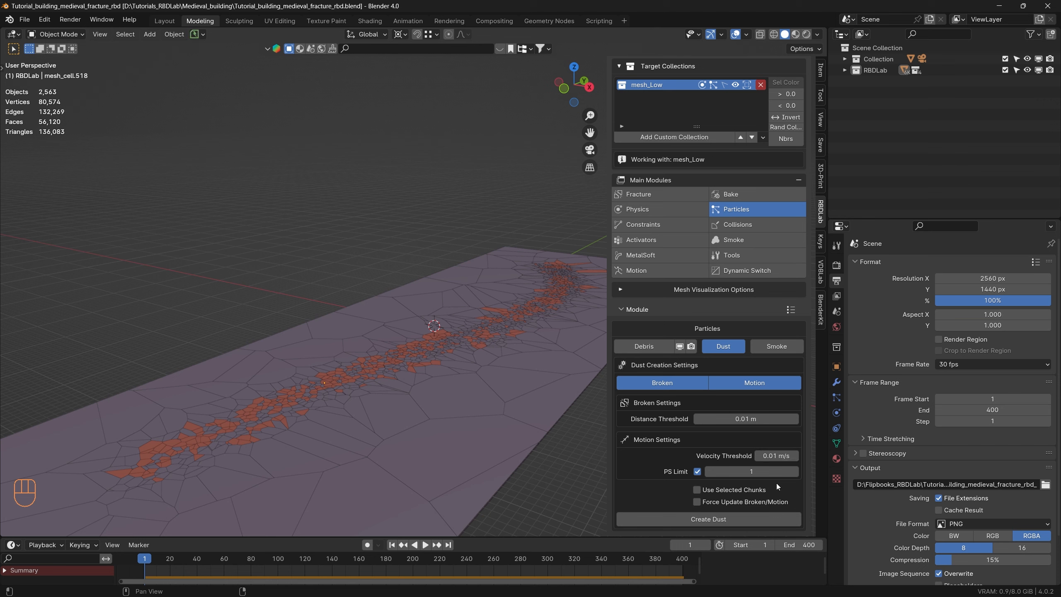
click(697, 501)
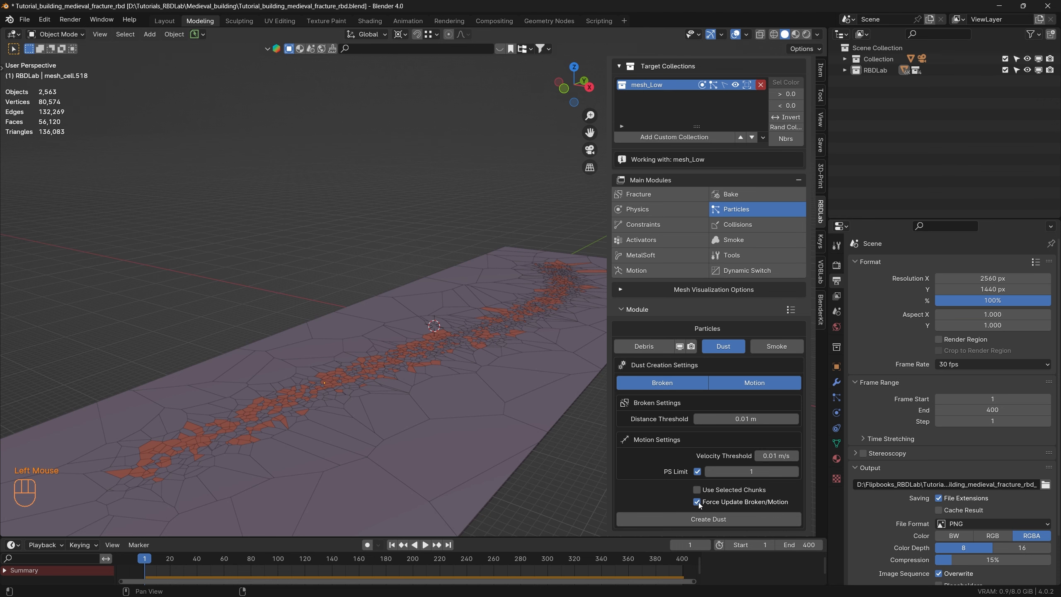
click(708, 523)
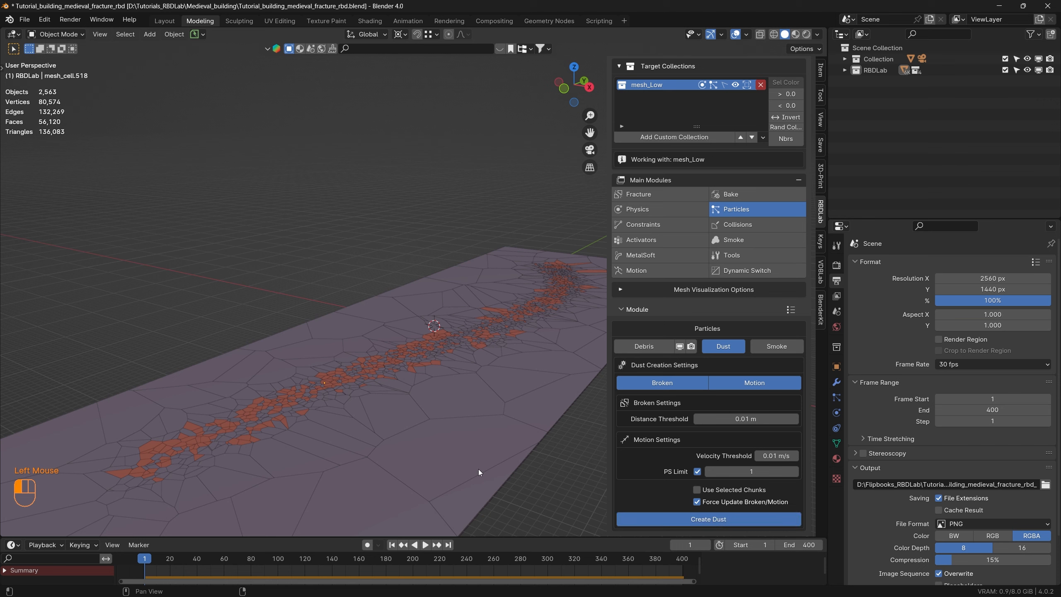
Set the dust emission count to 500
scroll(753, 423, down, 3)
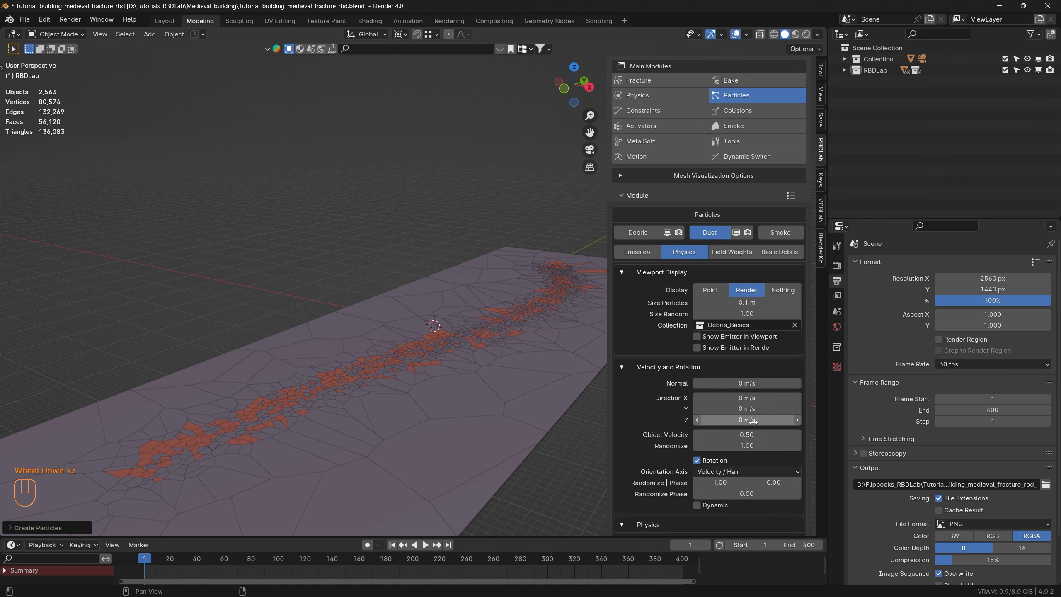
click(644, 253)
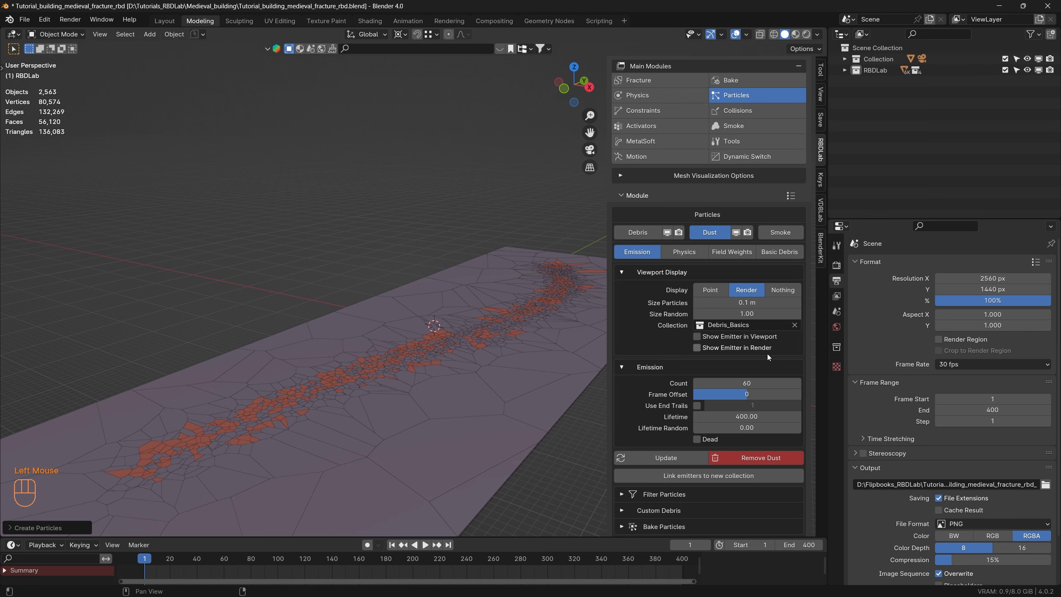
scroll(760, 363, down, 2)
click(748, 378)
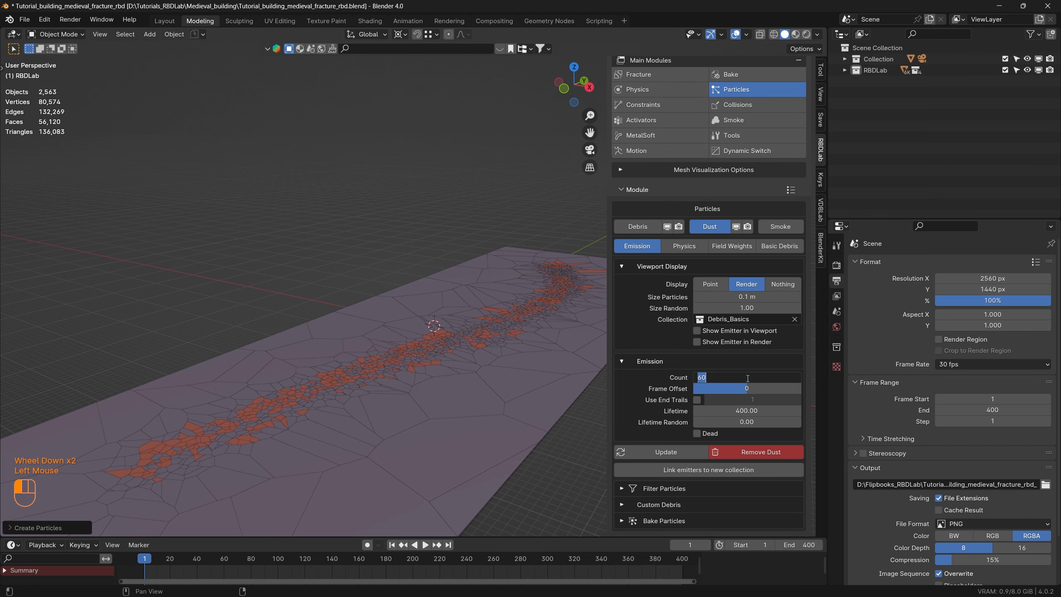
text(500)
key(Return)
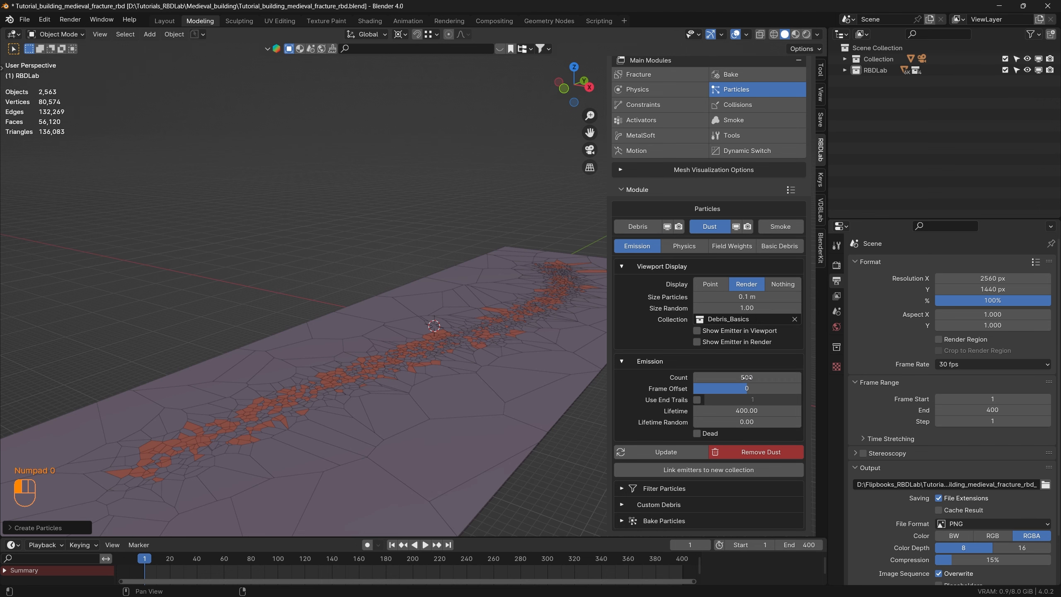
Enable Use End Trails with a value of 30 for the dust emission and update the dust
click(698, 399)
double_click(752, 399)
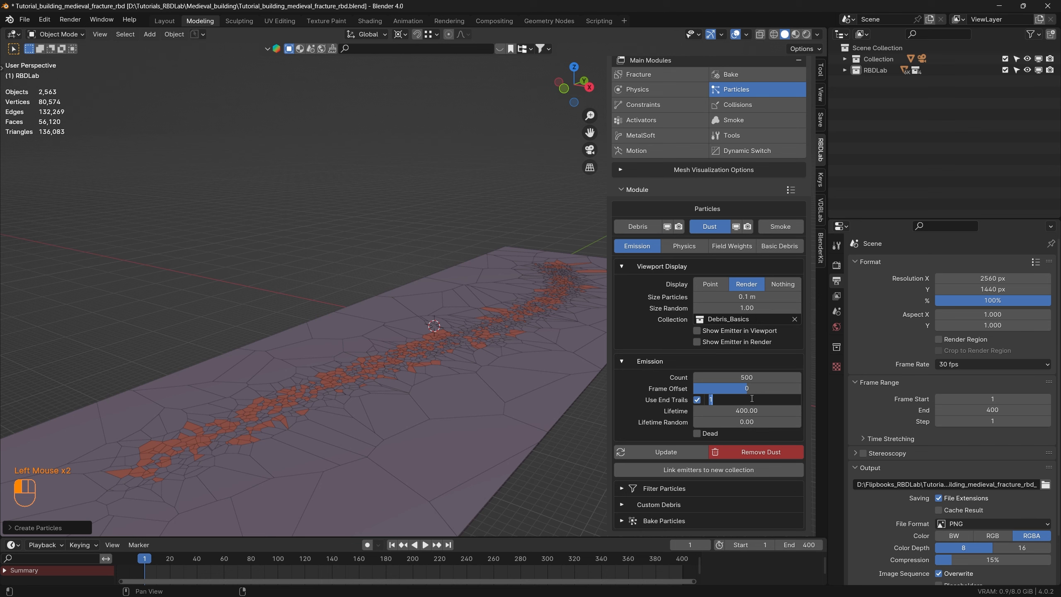
key(Return)
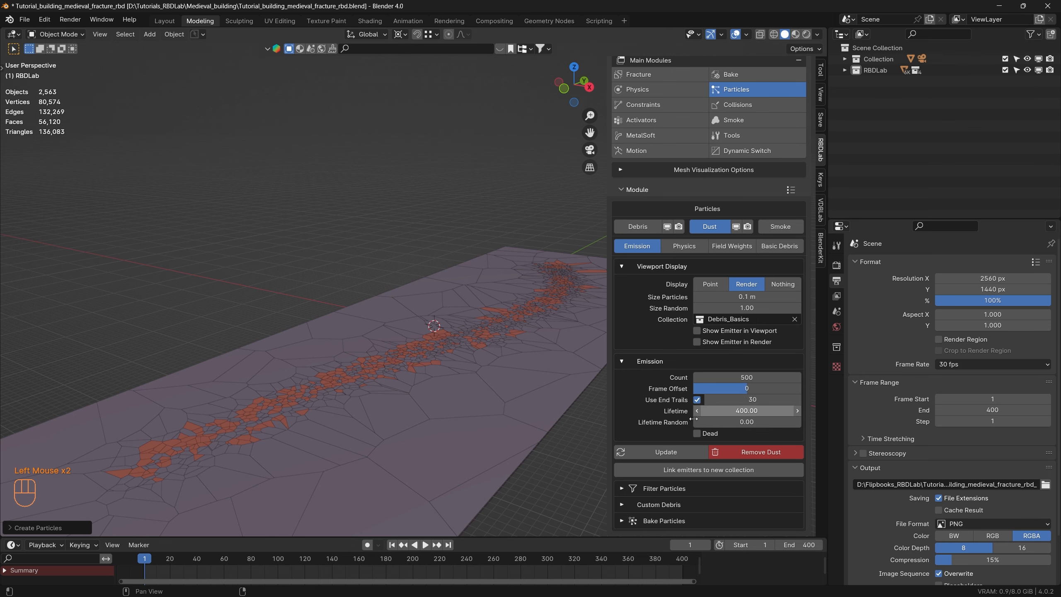
click(668, 451)
Set the dust physics to a Z direction velocity of 1 m/s and an Object Velocity of 1.00, and update the dust
click(686, 246)
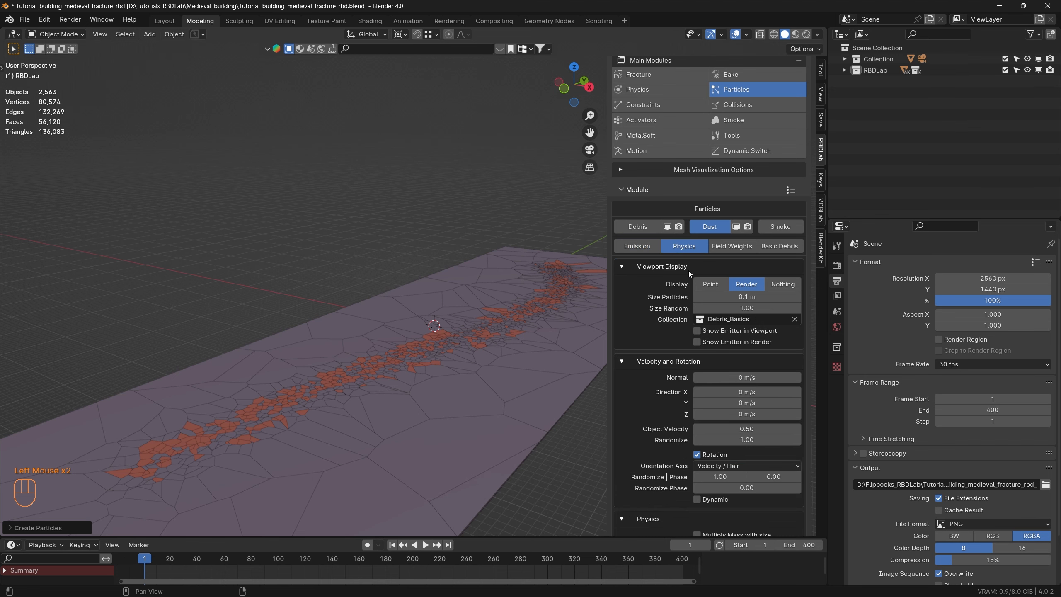
click(752, 414)
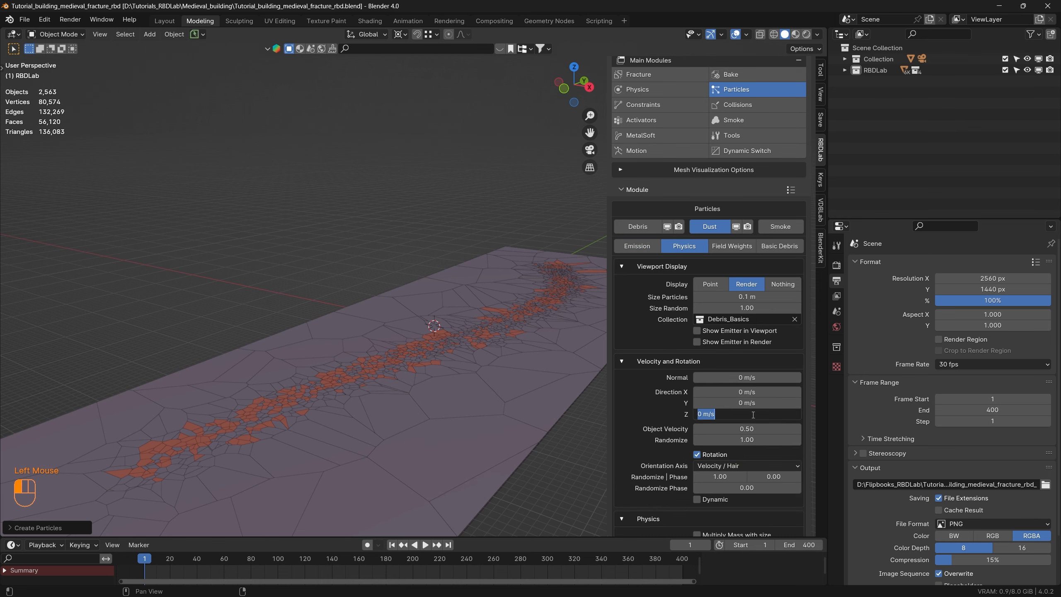
text(1)
key(Return)
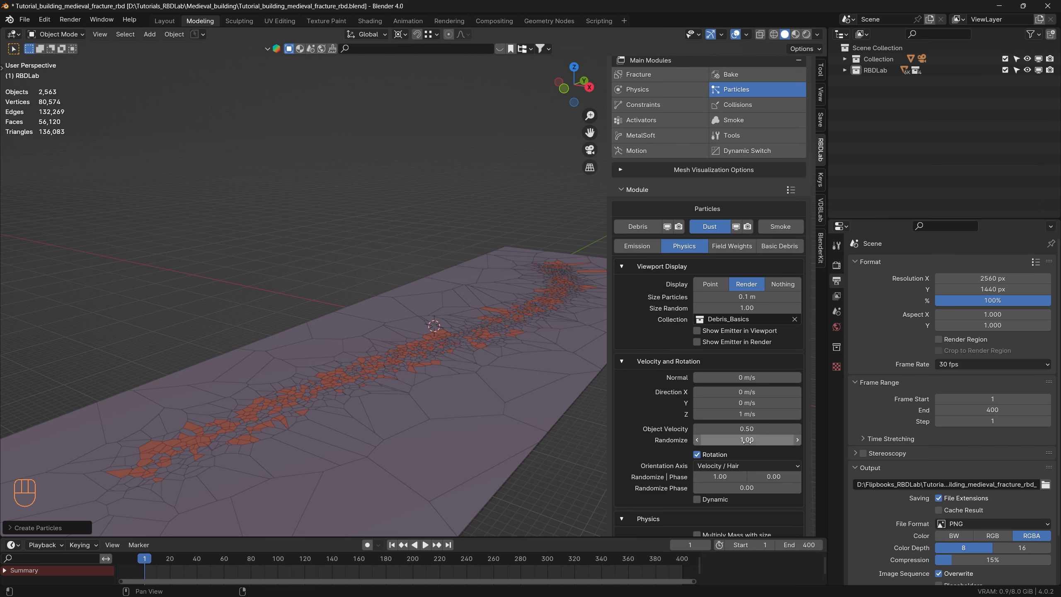
click(747, 430)
key(Return)
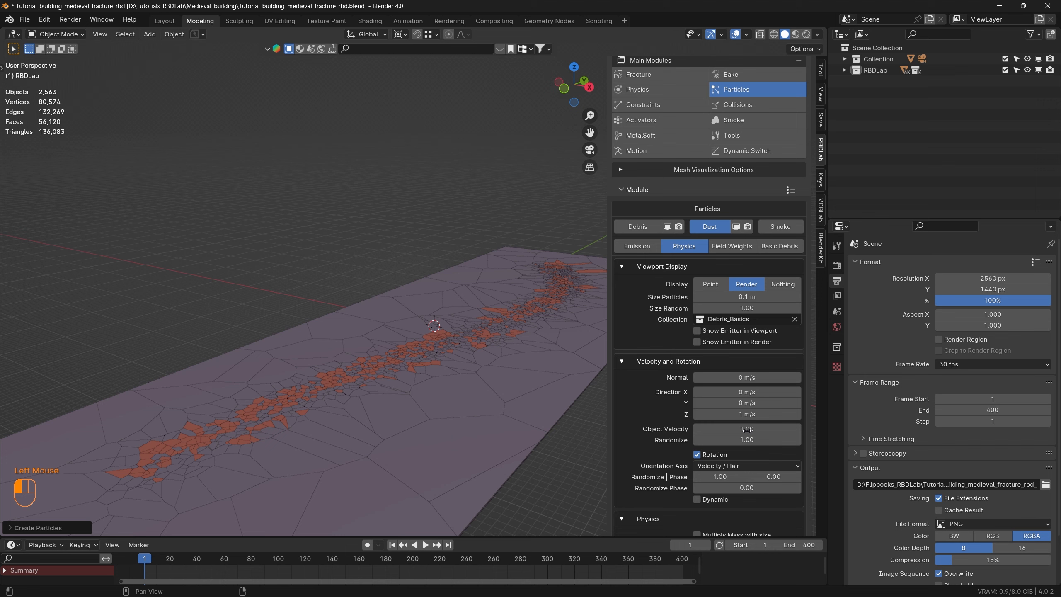
scroll(746, 439, down, 4)
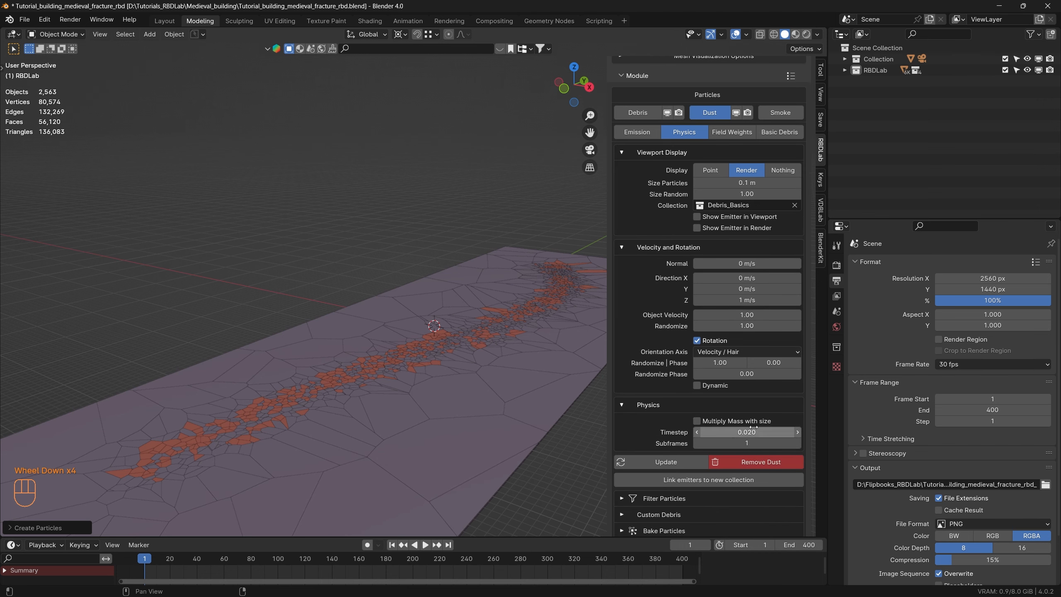
click(669, 462)
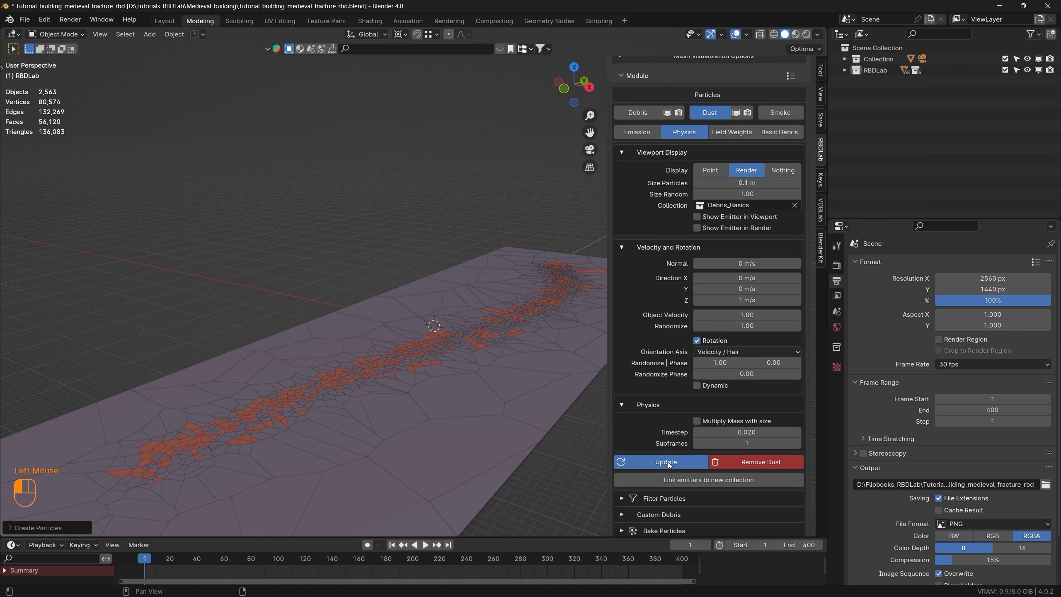
Play back the simulation to review the dust together with the debris and return to the first frame
click(425, 545)
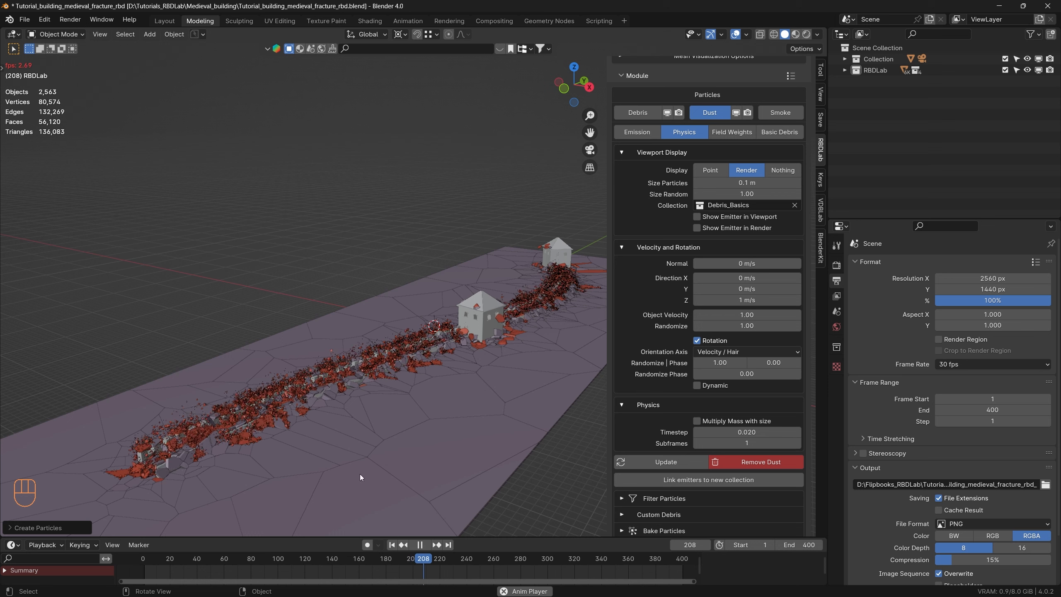
click(420, 547)
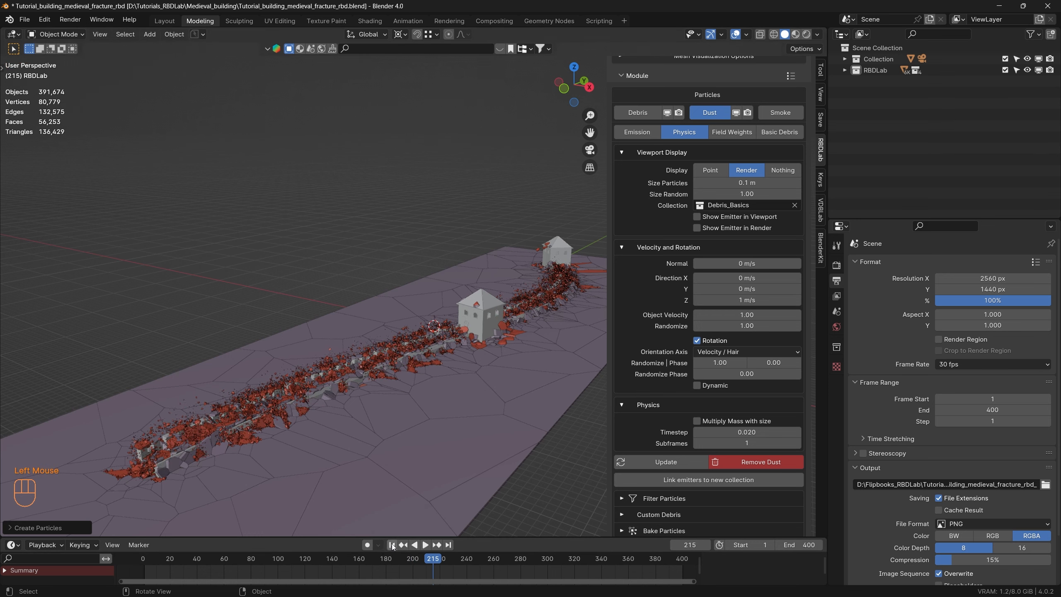
click(392, 545)
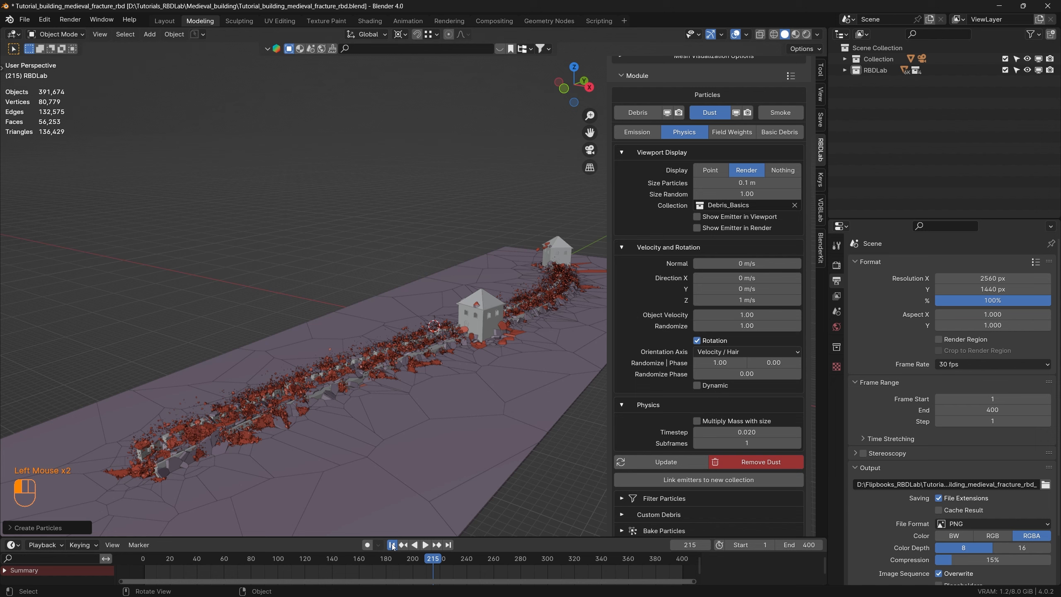
Create smoke particles for mesh_Low with Broken and Motion active and Force Update Broken/Motion enabled
click(781, 113)
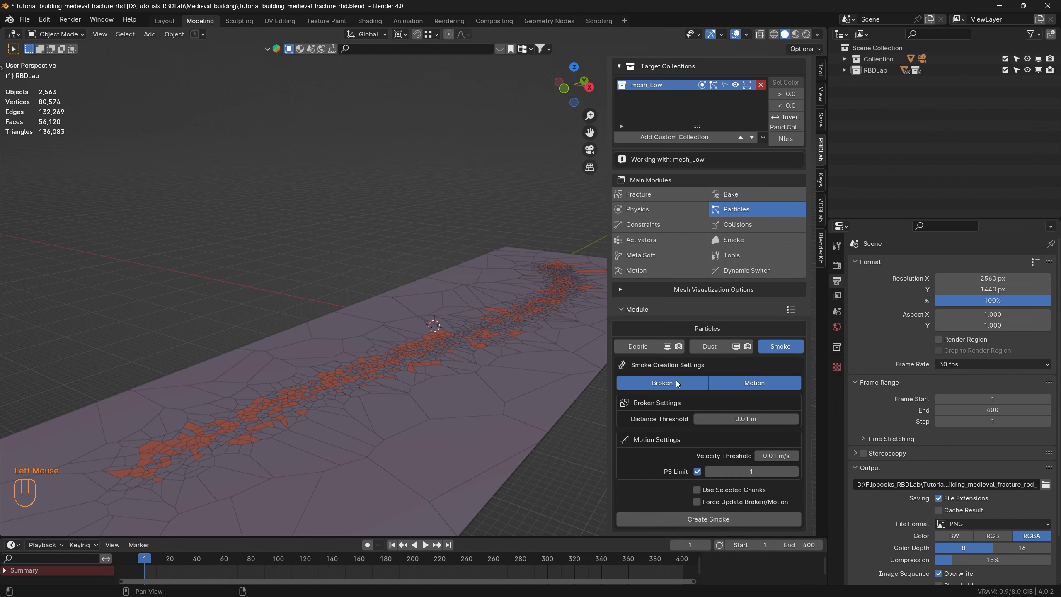
scroll(701, 383, down, 4)
click(696, 502)
click(713, 521)
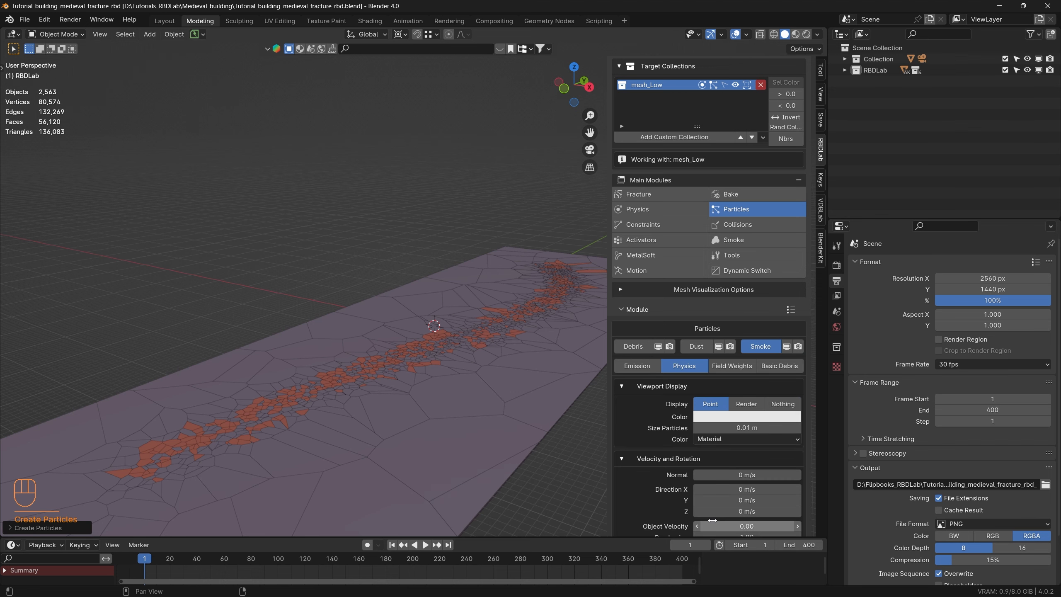
Enable Use End Trails with a value of 20 for the smoke emission and update the smoke
scroll(738, 445, down, 2)
scroll(738, 445, down, 1)
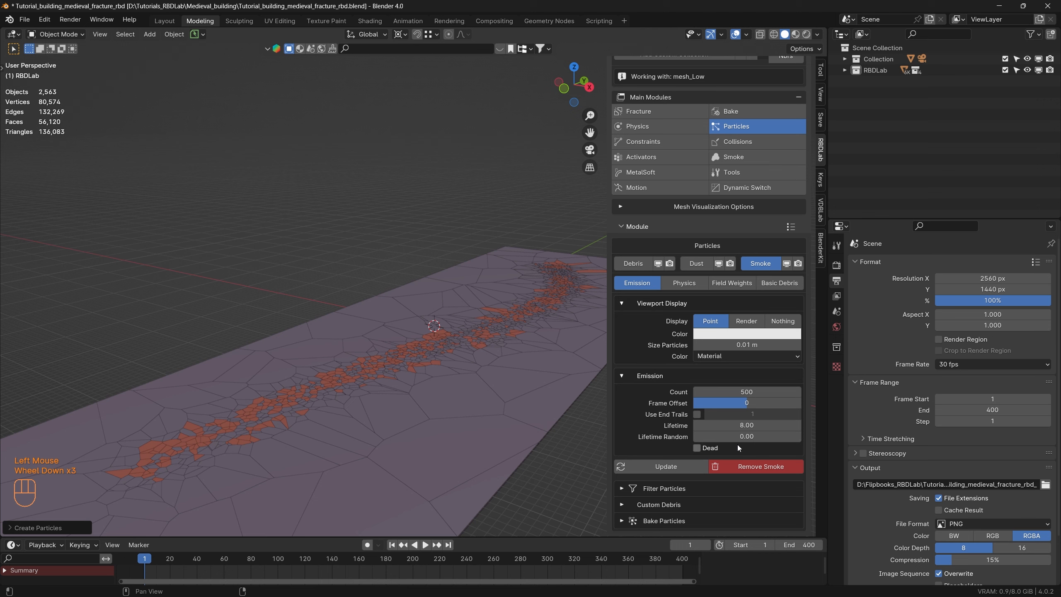
click(697, 413)
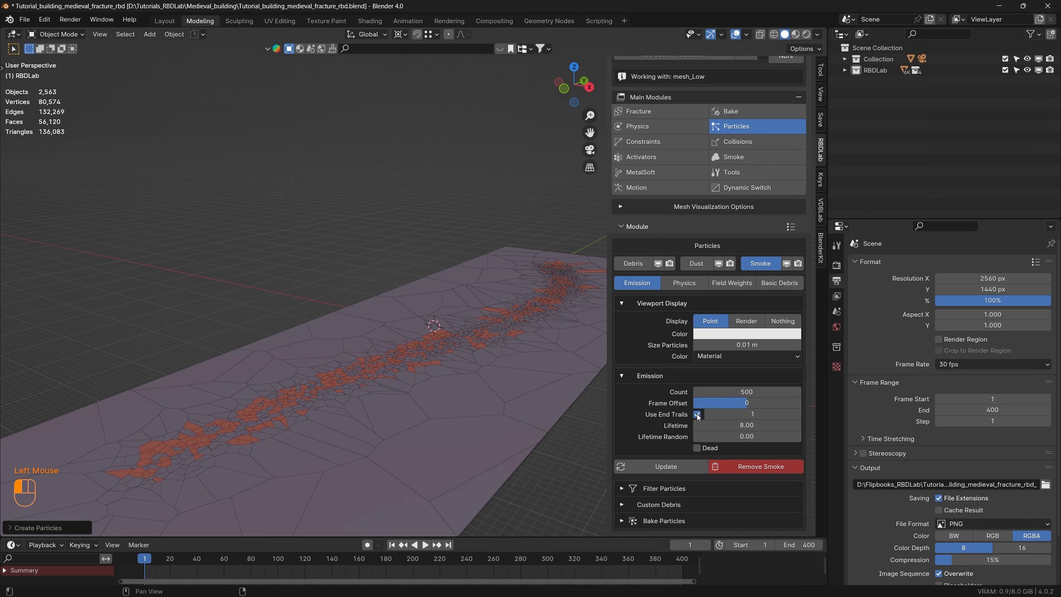
double_click(752, 414)
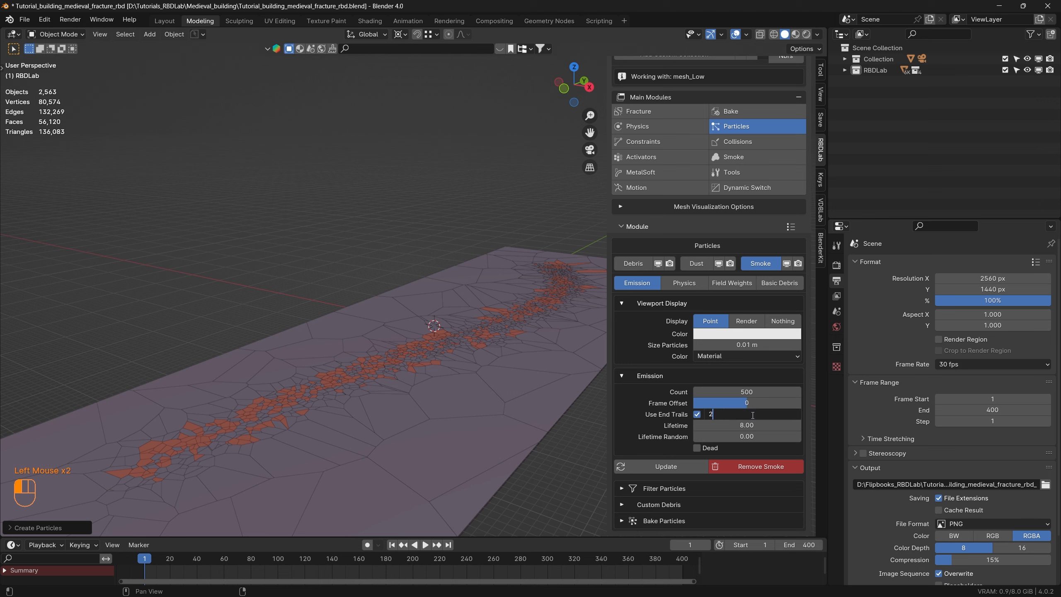
key(Return)
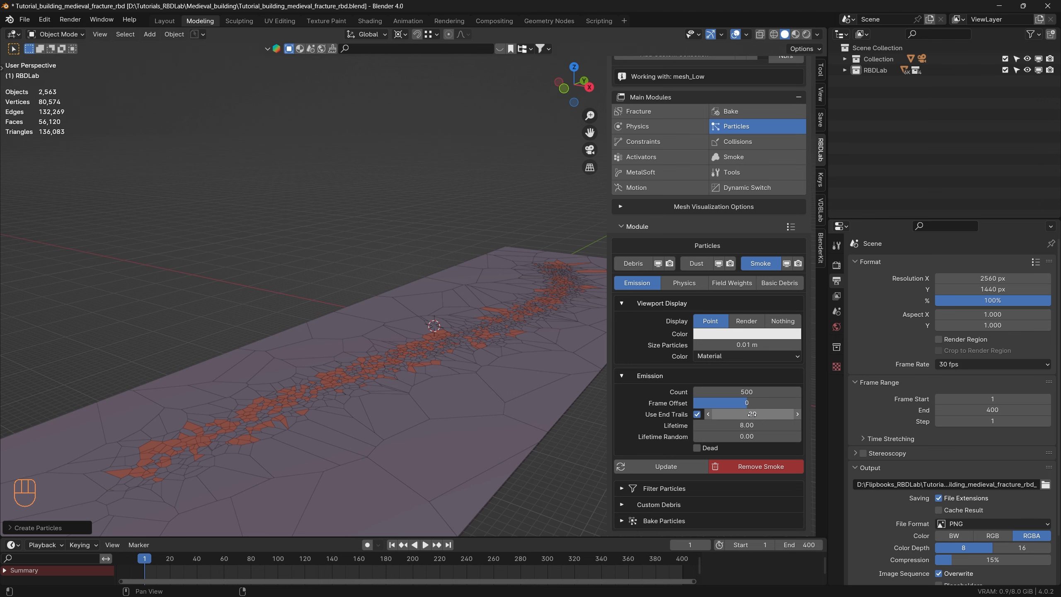
click(663, 466)
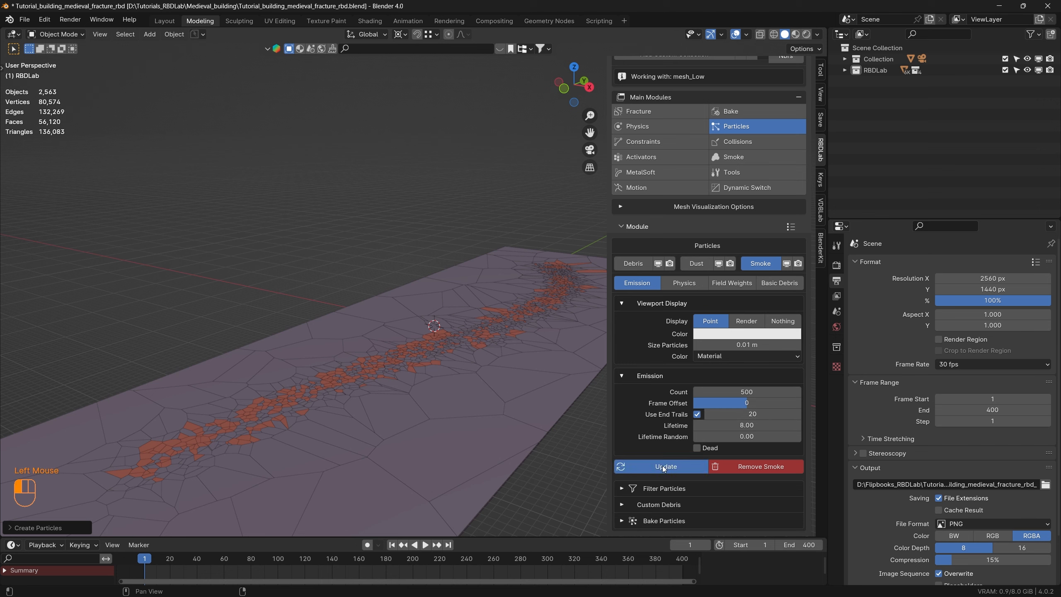
Set the smoke physics to an Object Velocity of 0.50 and update the smoke
click(684, 283)
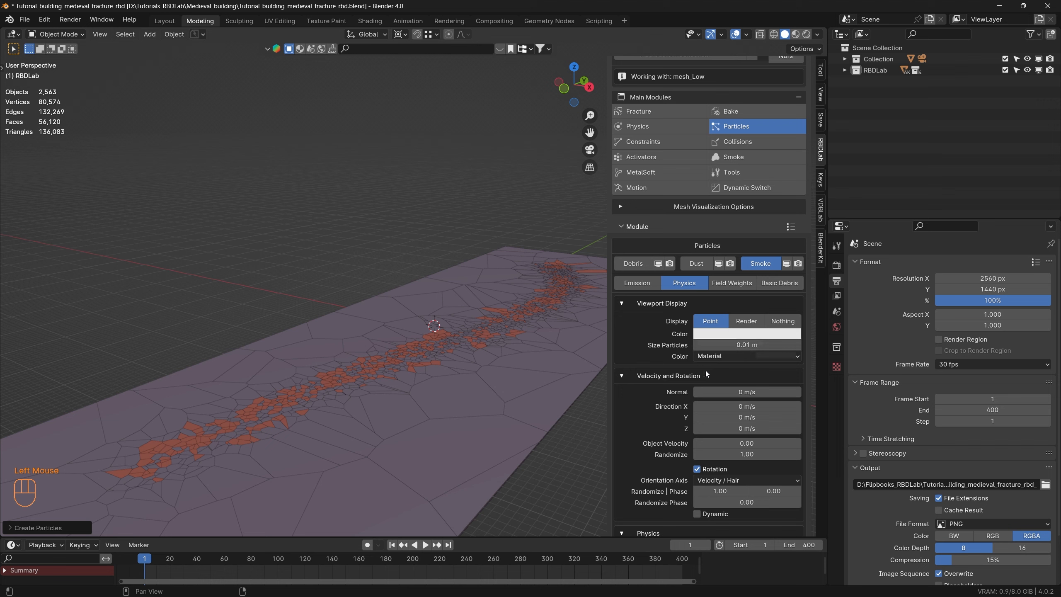
scroll(727, 436, down, 4)
scroll(727, 436, down, 1)
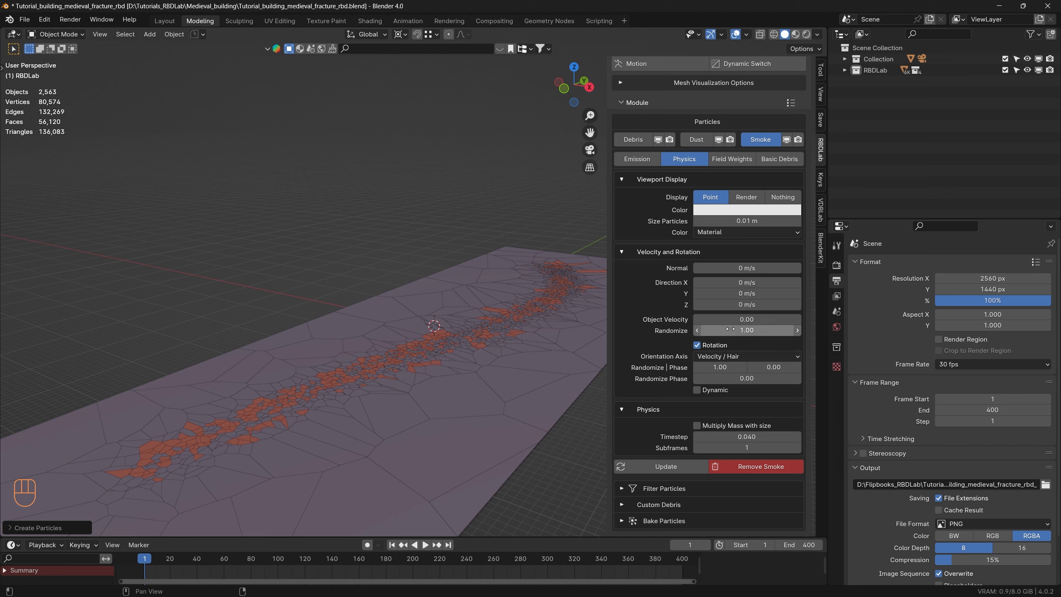
click(744, 319)
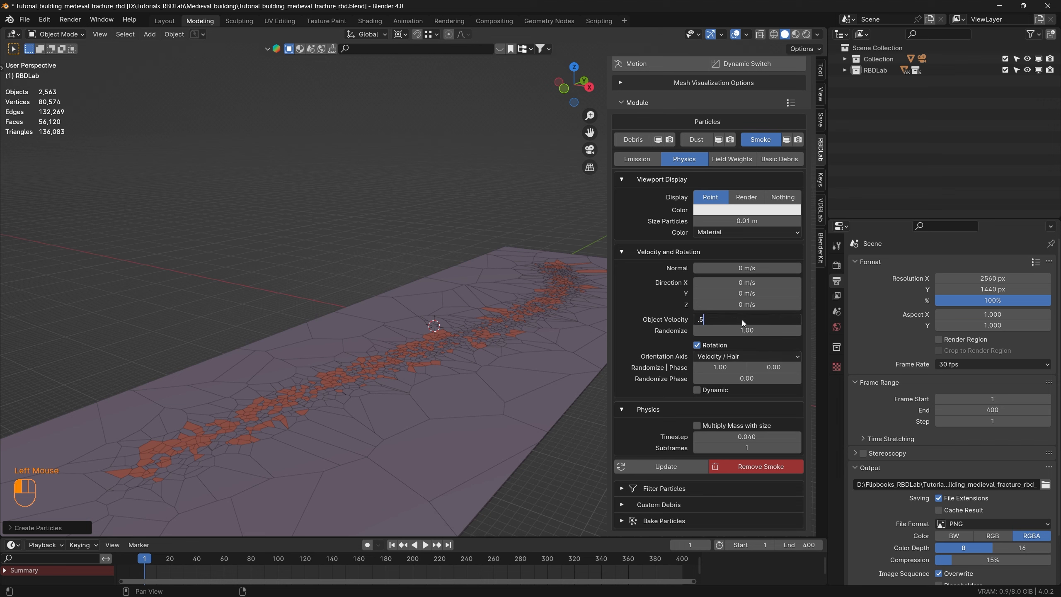
key(Return)
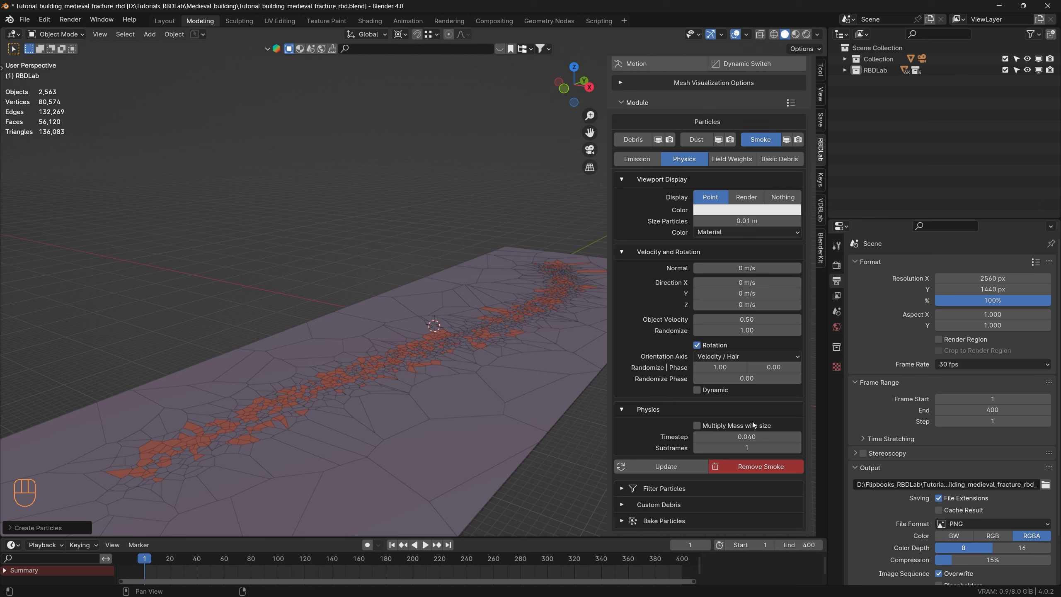
click(668, 468)
Play back the simulation with all particle types and return to the first frame
key(space)
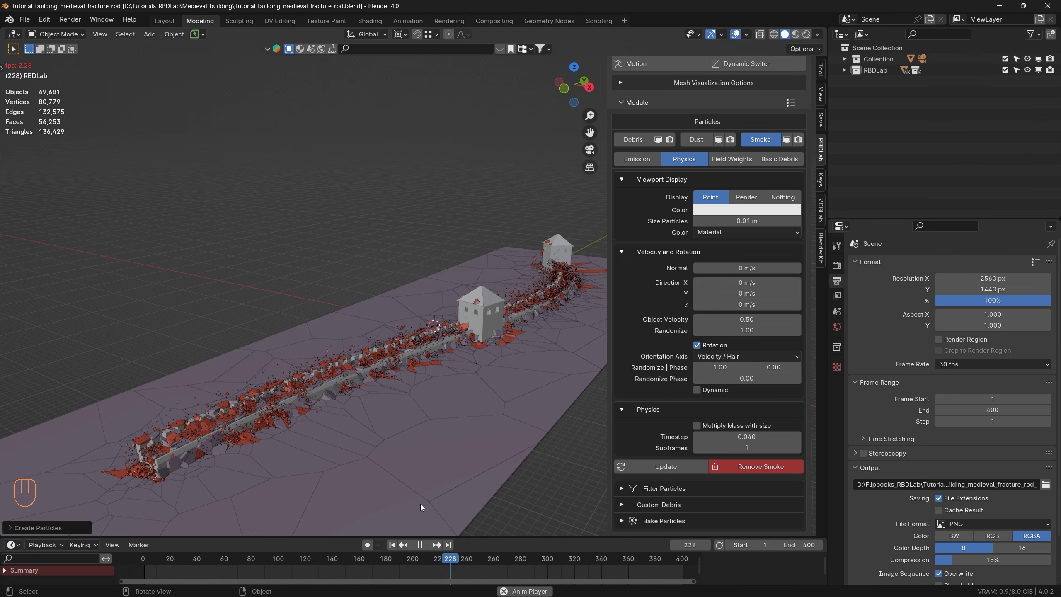
click(420, 544)
click(391, 545)
Save the project as a new file named Tutorial_building_medieval_fracture_rbd_particles.blend
click(25, 20)
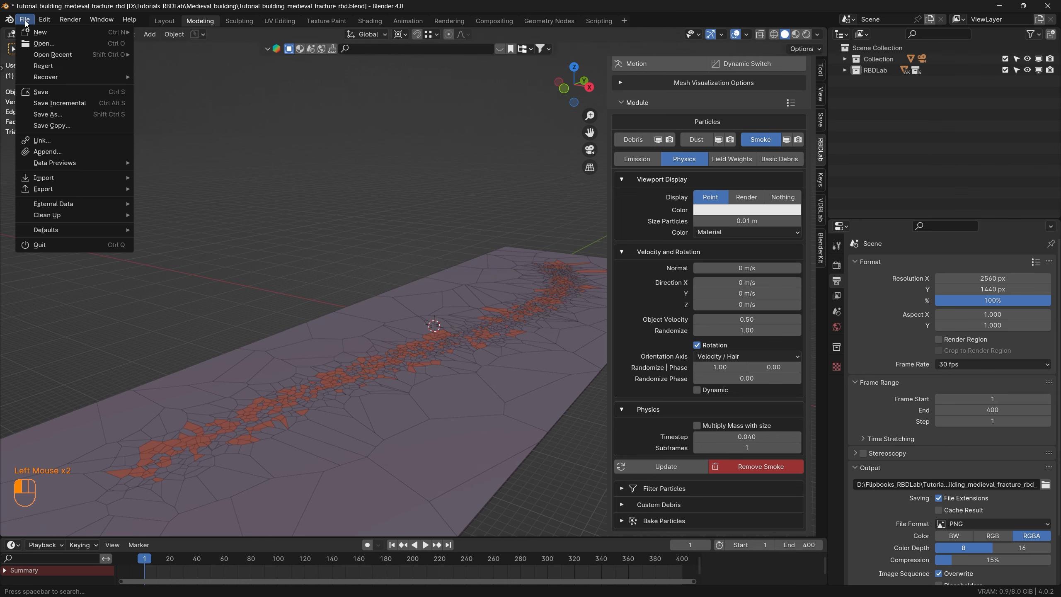
click(46, 114)
text(_particles)
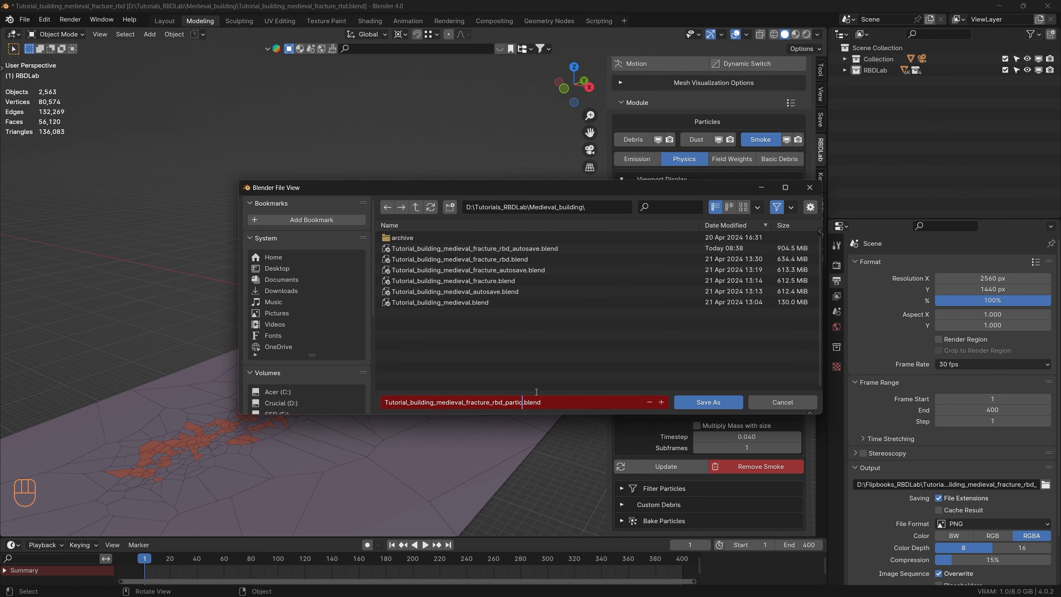
key(Return)
Play the simulation and examine up close how the tower breaks through the ground, then return to the first frame
key(space)
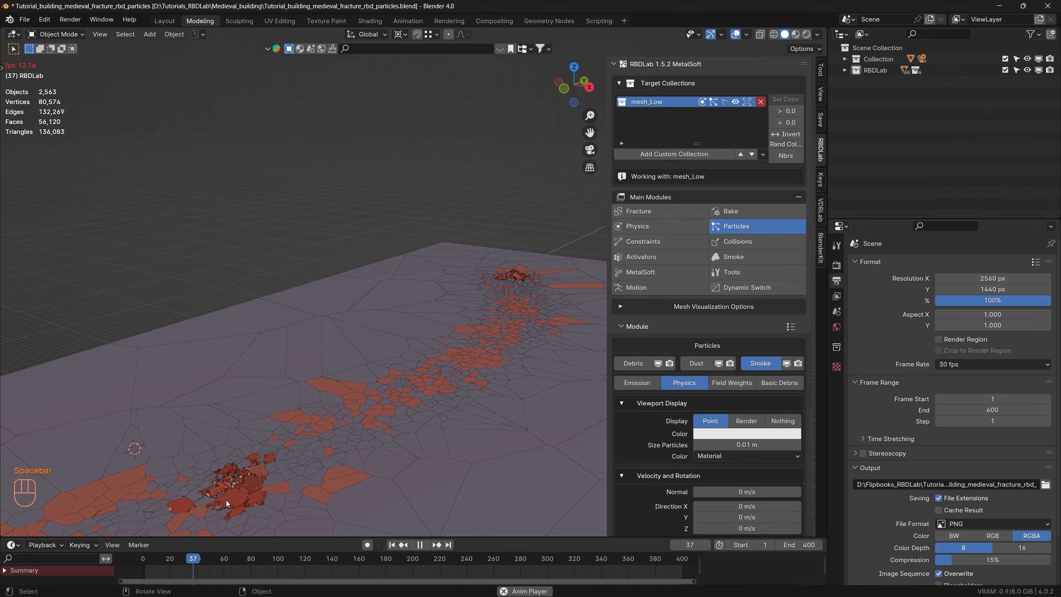
scroll(215, 498, up, 5)
shift+middle_drag(284, 483, 314, 375)
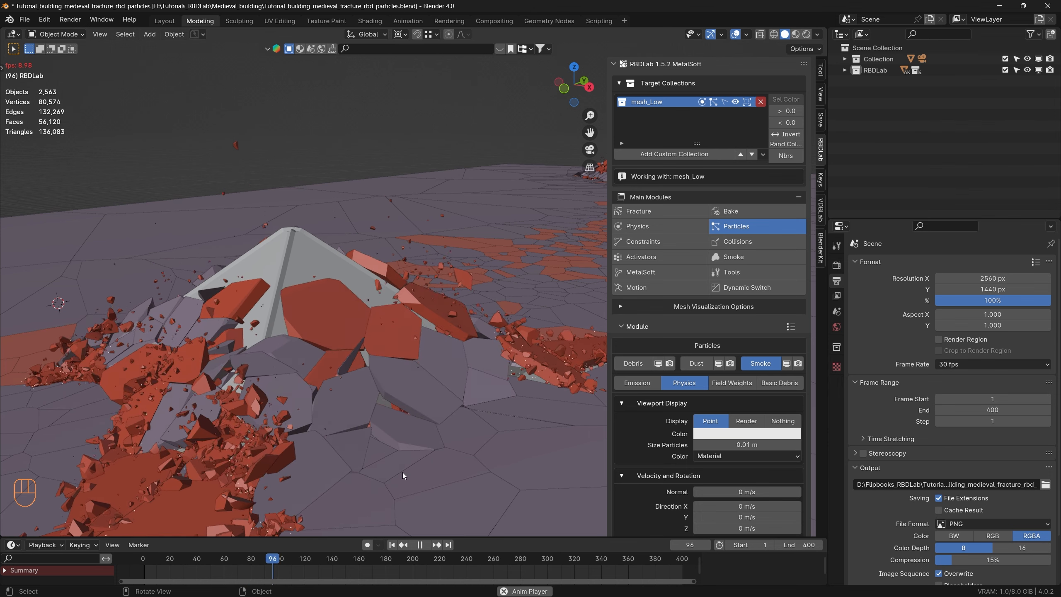
scroll(395, 479, down, 2)
shift+middle_drag(394, 481, 424, 381)
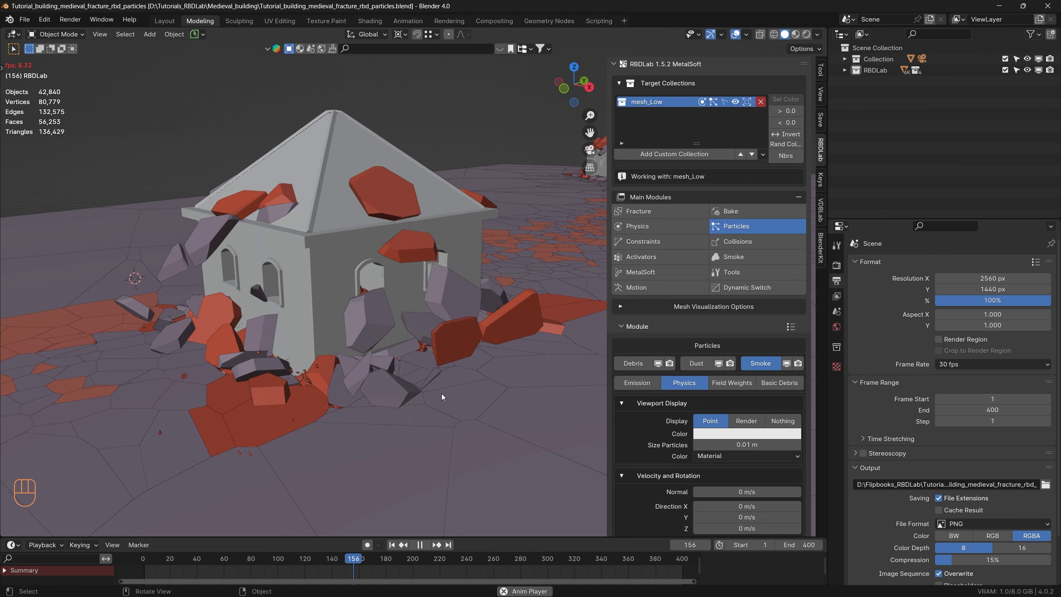
scroll(441, 393, down, 2)
scroll(475, 393, down, 4)
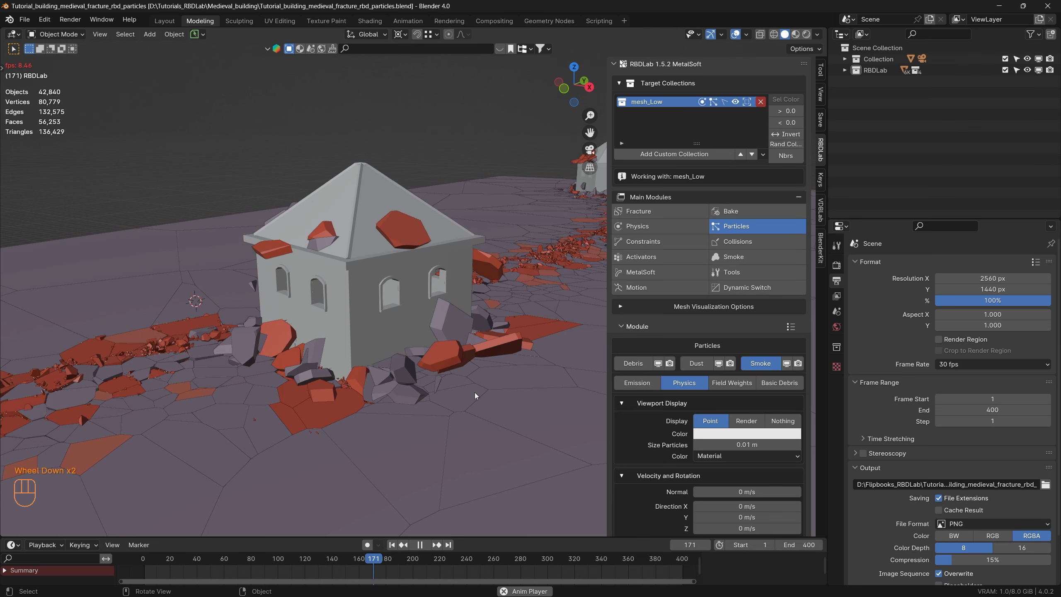
key(space)
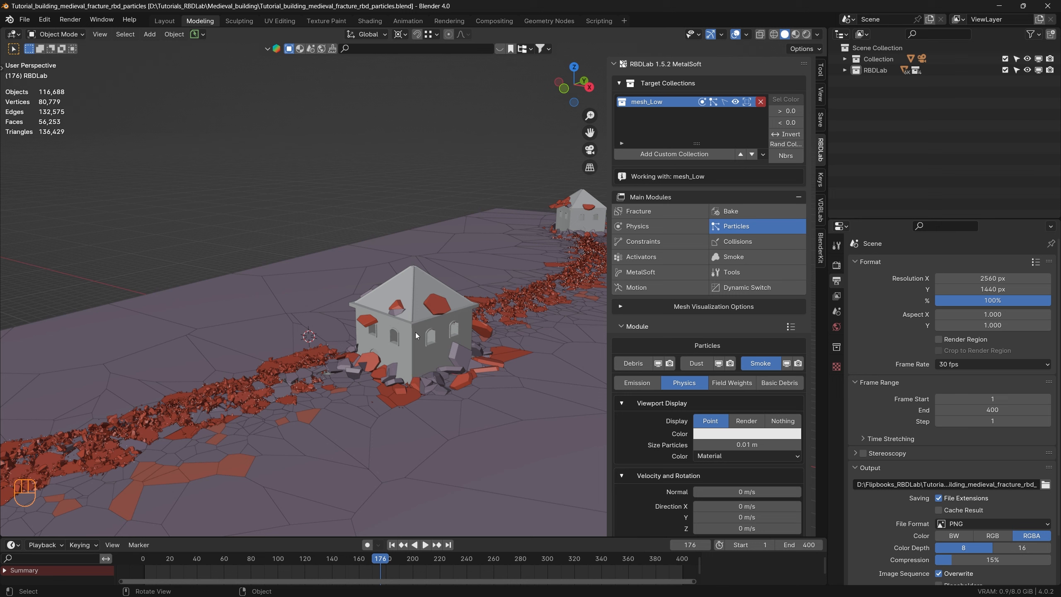
click(391, 545)
scroll(413, 443, down, 3)
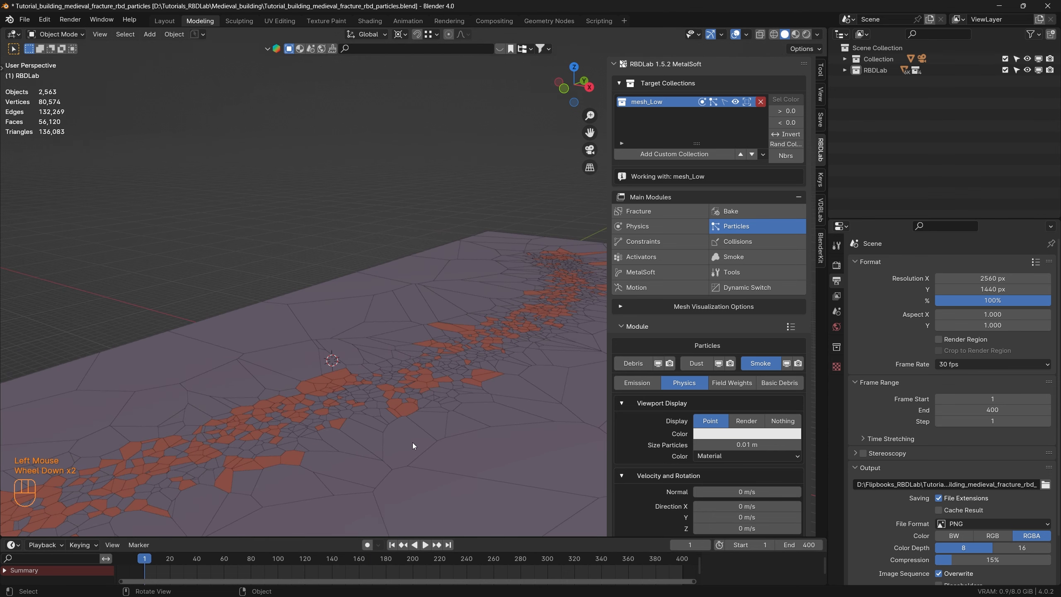
shift+middle_drag(451, 476, 460, 415)
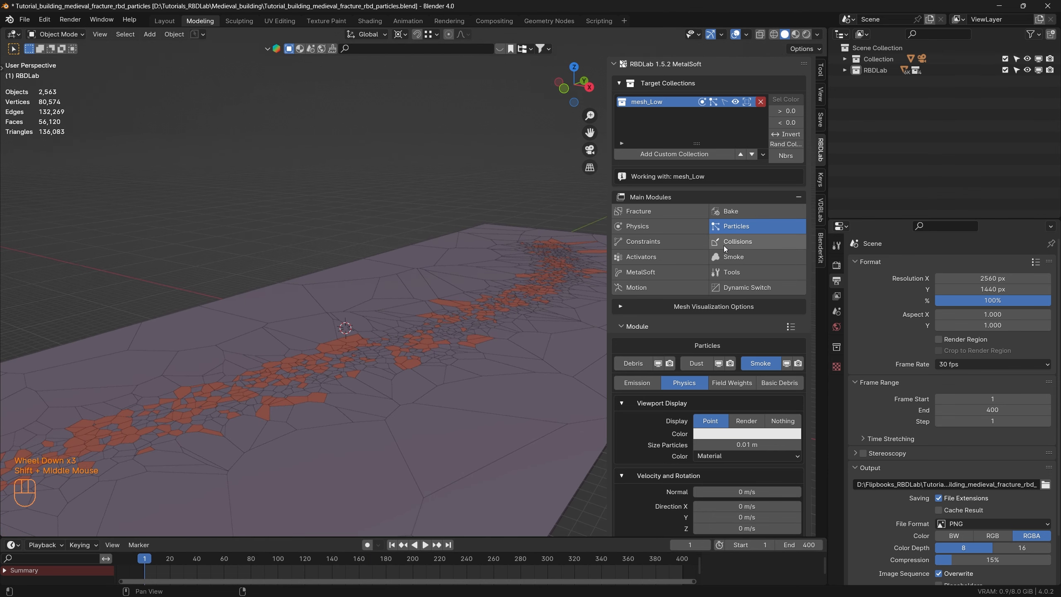
Add a single object particle collision to Box2610.002, save the file and deselect the object
click(755, 242)
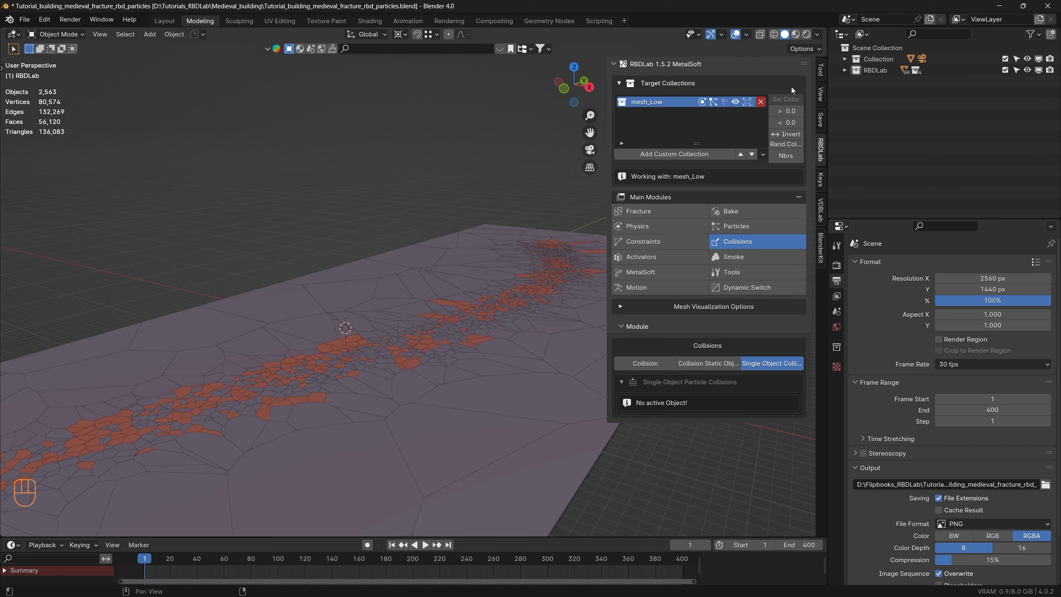
click(844, 59)
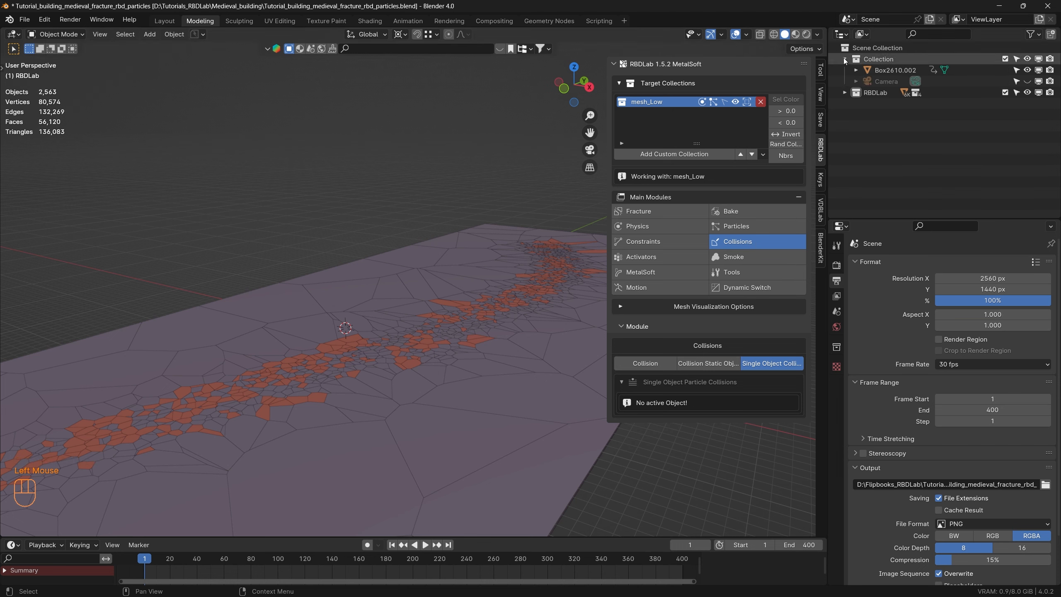
click(896, 69)
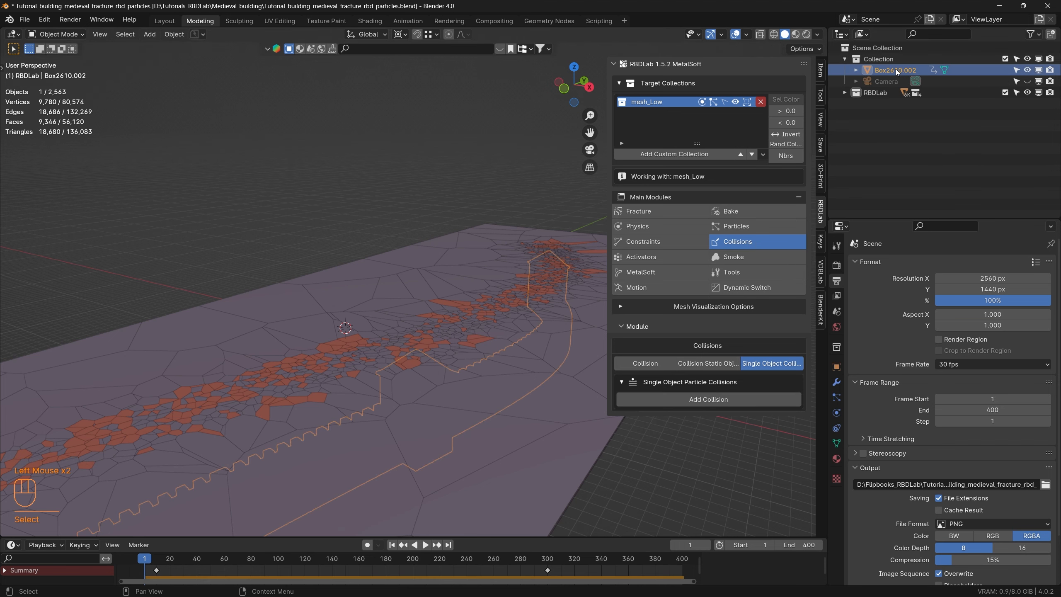
click(707, 398)
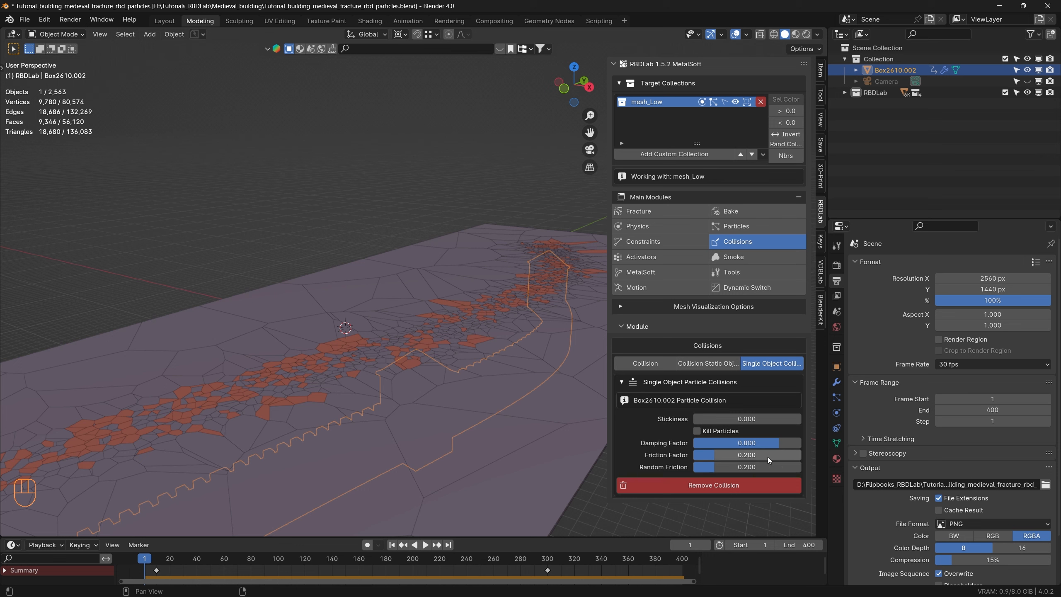
key(ctrl+s)
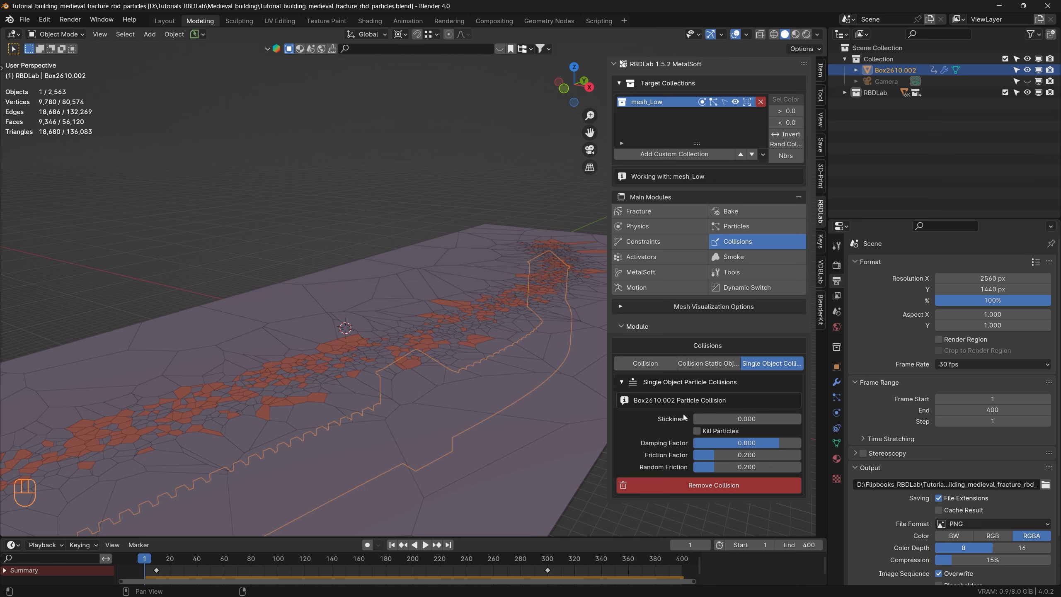
click(393, 144)
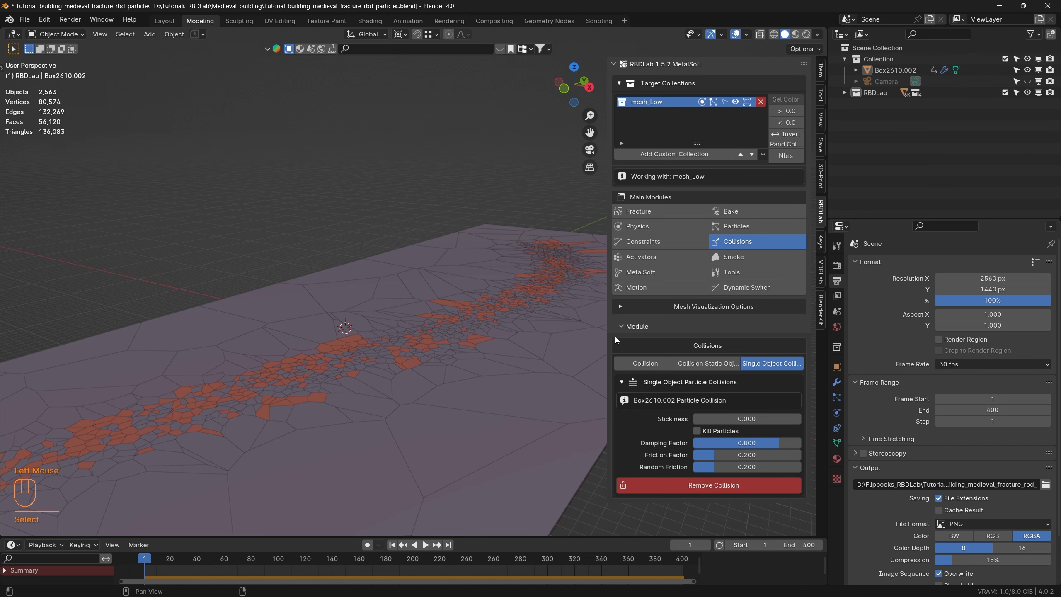
Show the Particle Collisions settings for the fractured pieces and save the project as Tutorial_building_medieval_fracture_rbd_particles_collision.blend
click(648, 365)
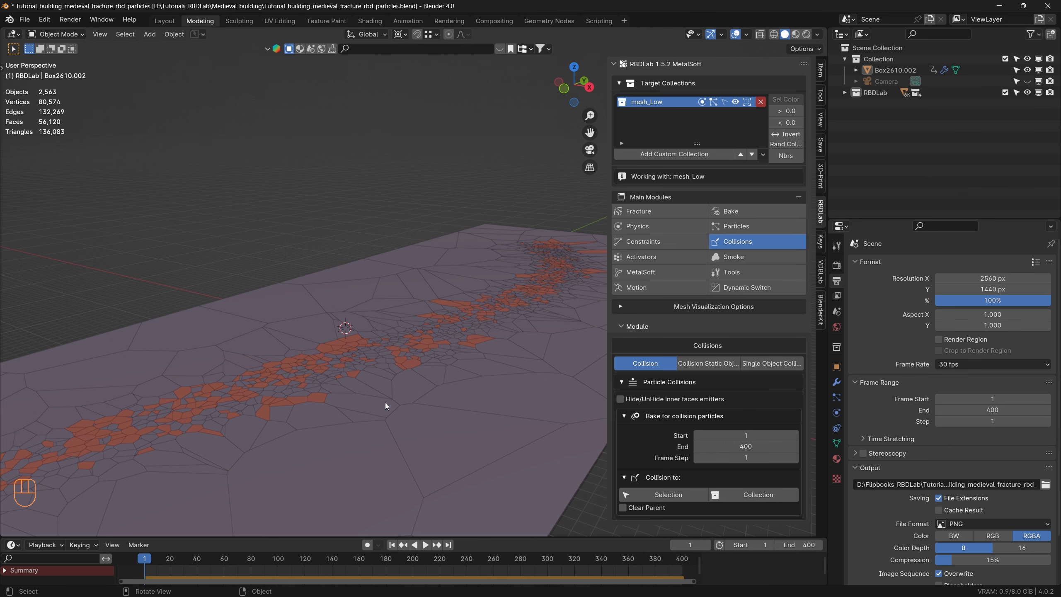
shift+middle_drag(384, 403, 394, 420)
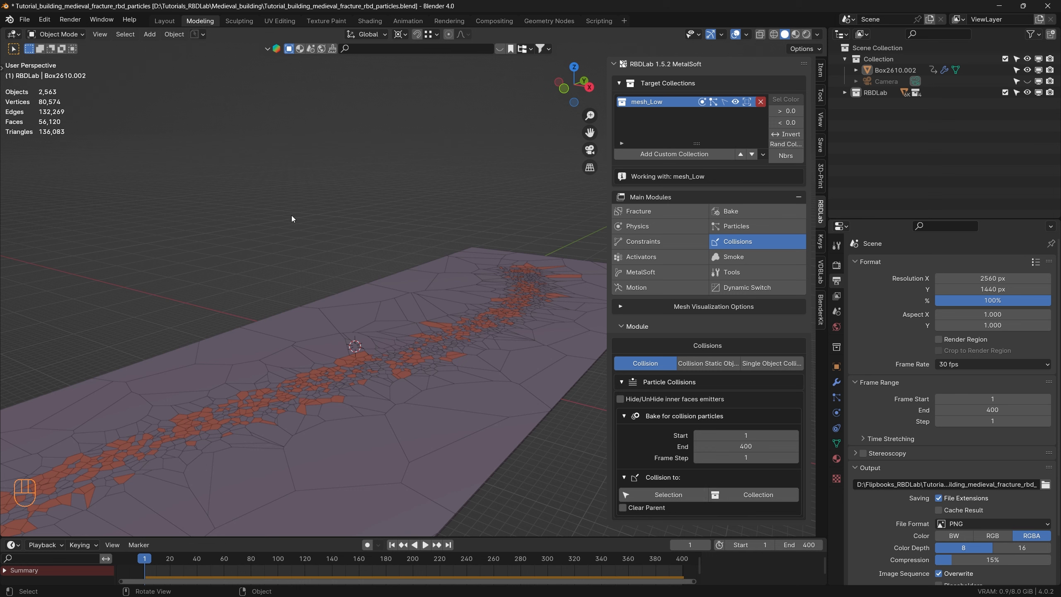
click(24, 19)
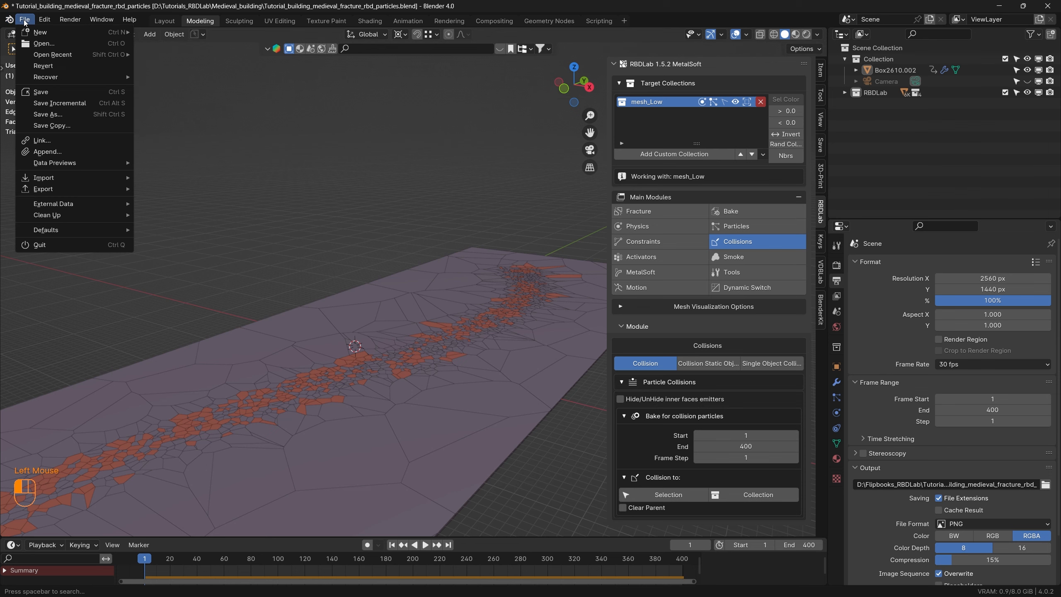
click(43, 114)
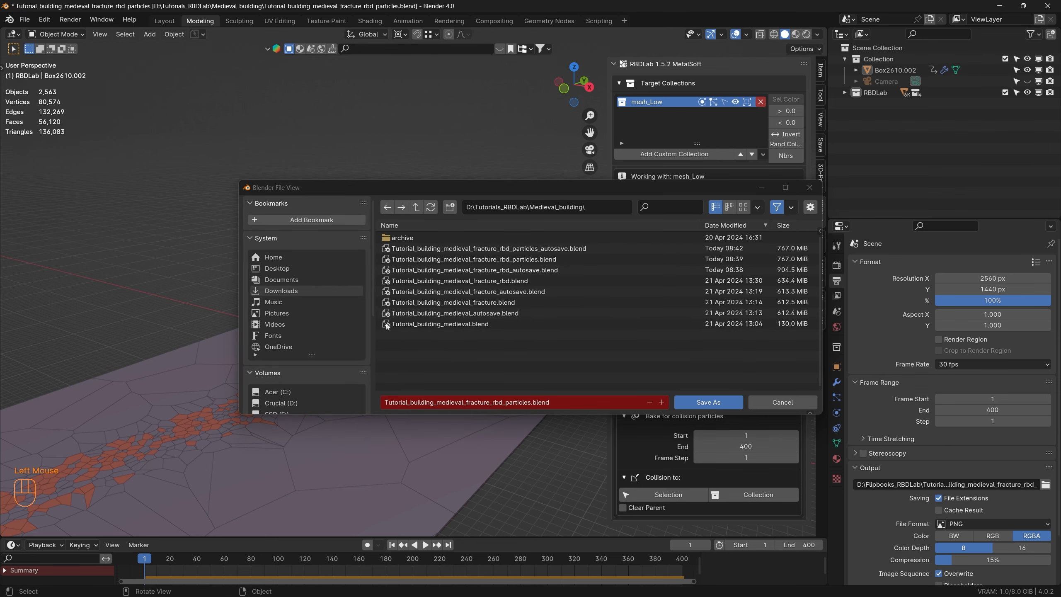
click(530, 403)
text(_collision)
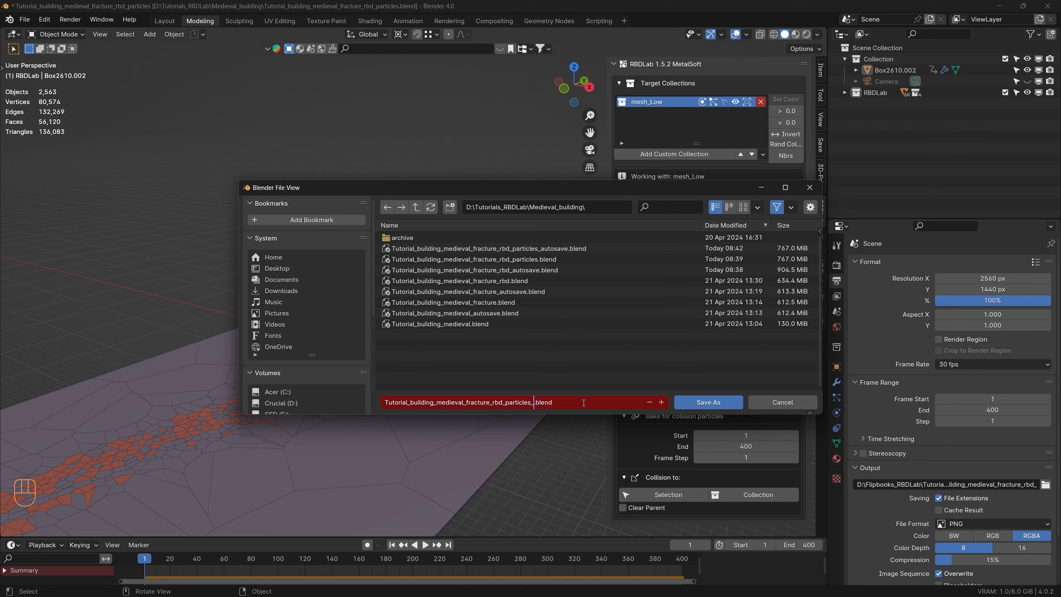
click(705, 402)
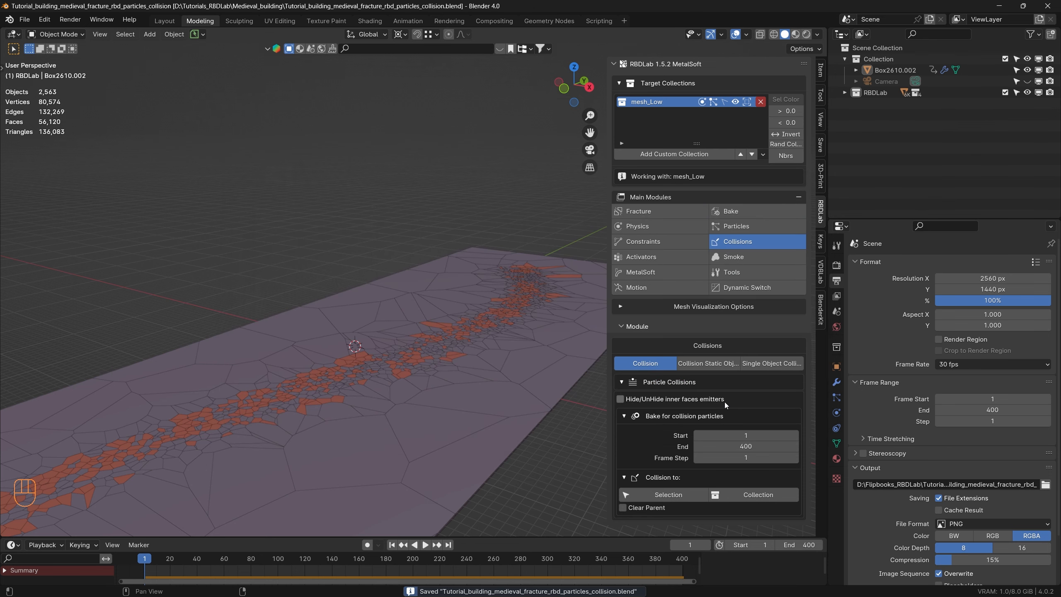
Create particle collisions for the whole mesh_Low collection over frames 1 to 400 and review the collision settings
click(759, 495)
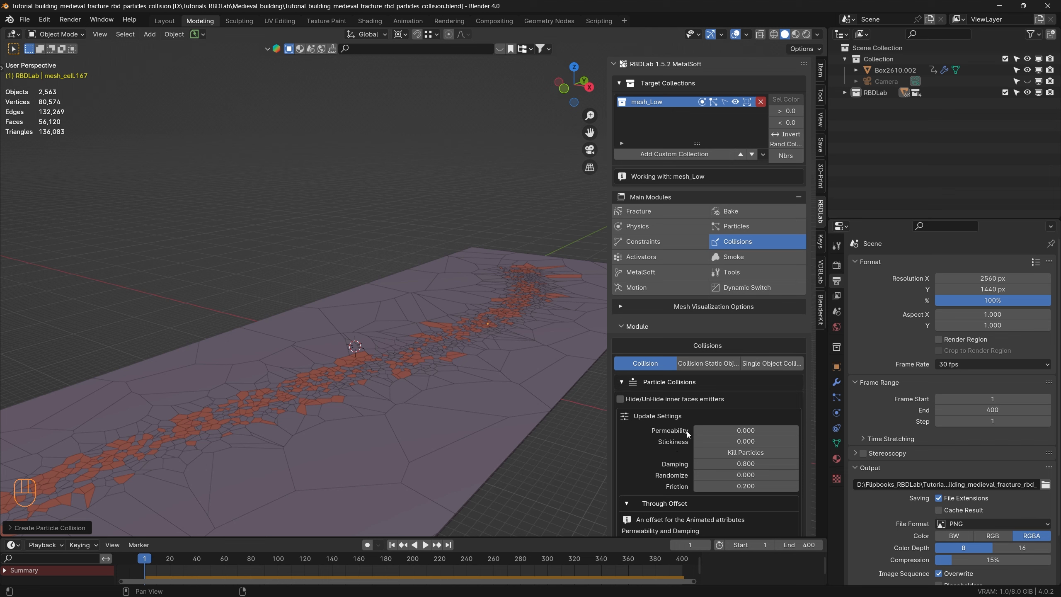
scroll(690, 464, down, 5)
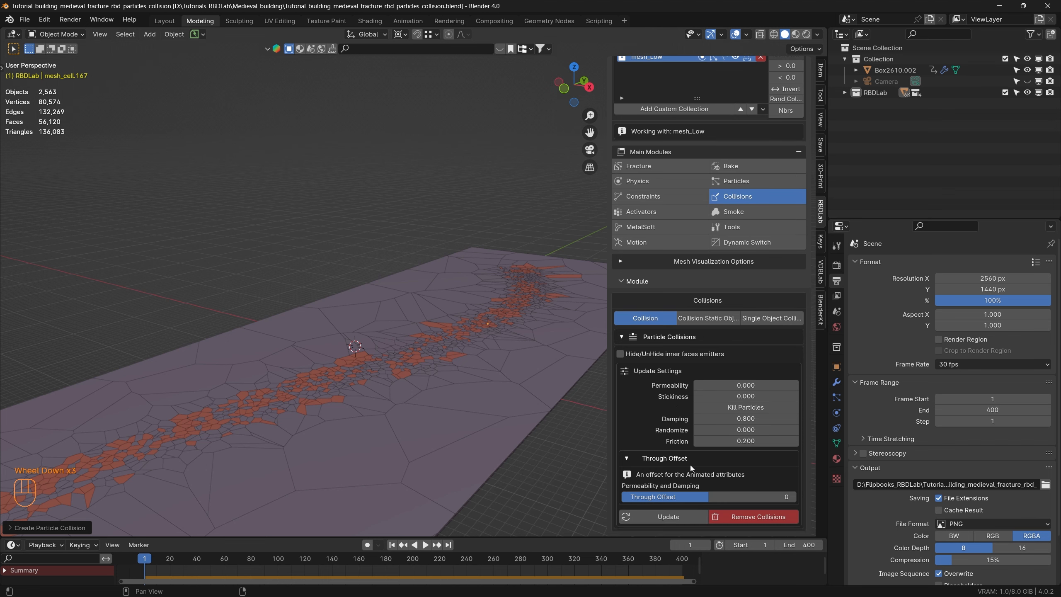
scroll(677, 451, up, 5)
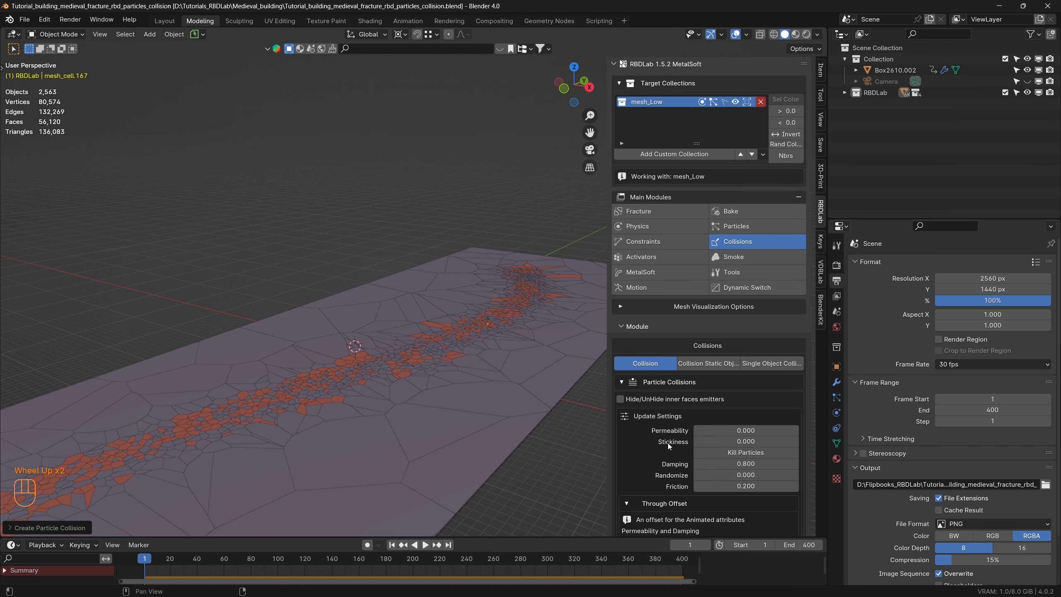
Bake all particles without disk cache and save the file
click(756, 211)
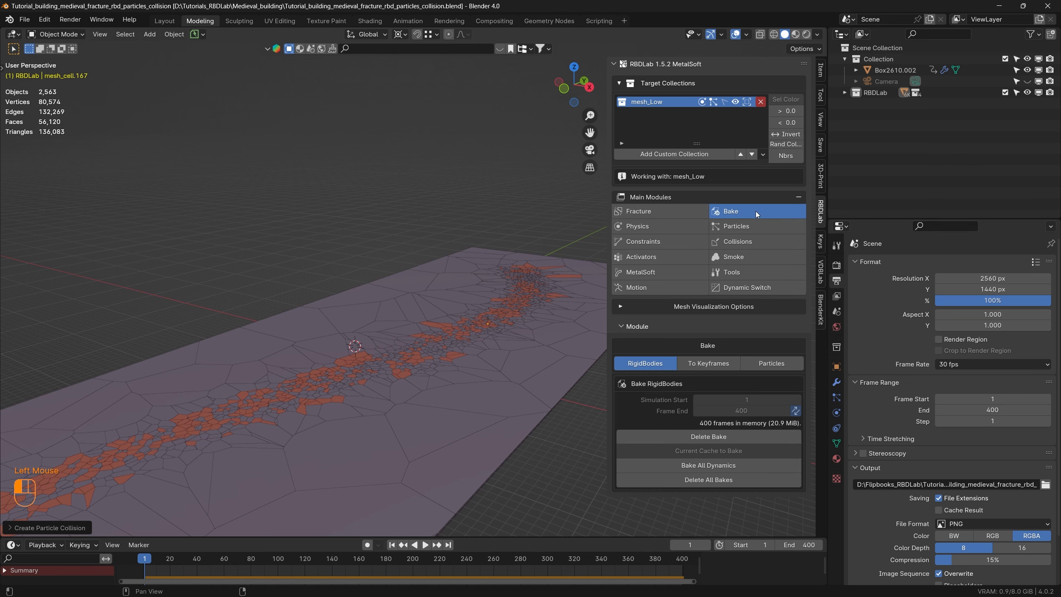
click(771, 363)
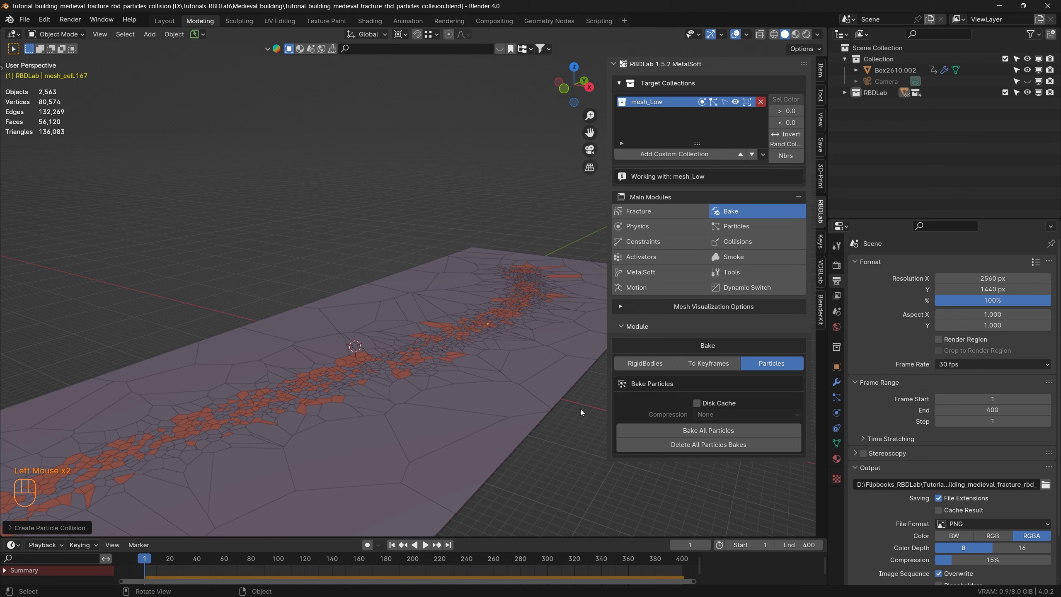
click(712, 430)
click(24, 19)
click(44, 92)
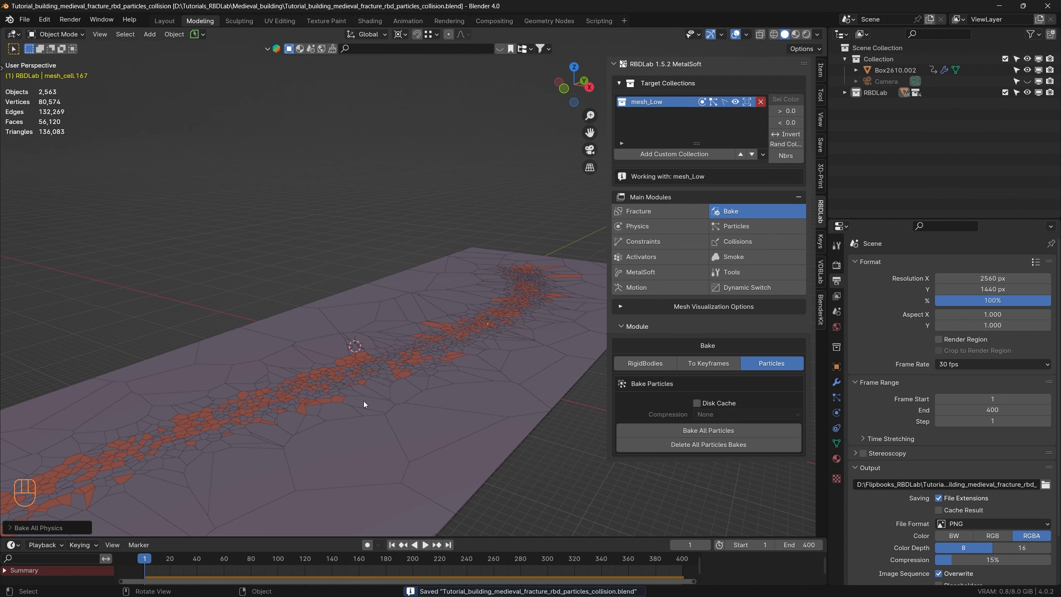
Save the project as a new file named Tutorial_building_medieval_fracture_rbd_particles_collision_removed.blend
click(23, 21)
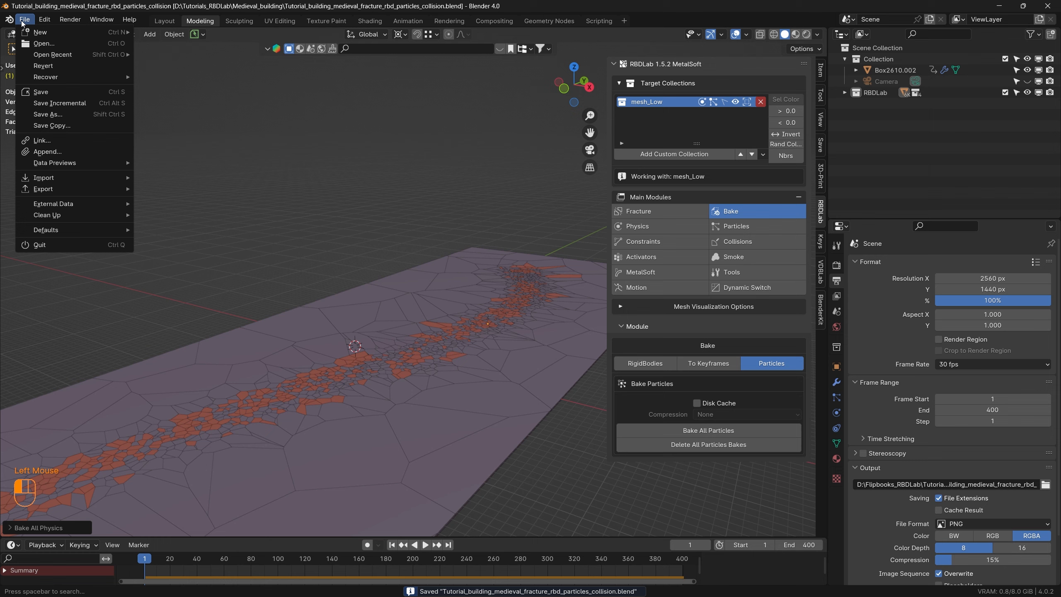
click(43, 114)
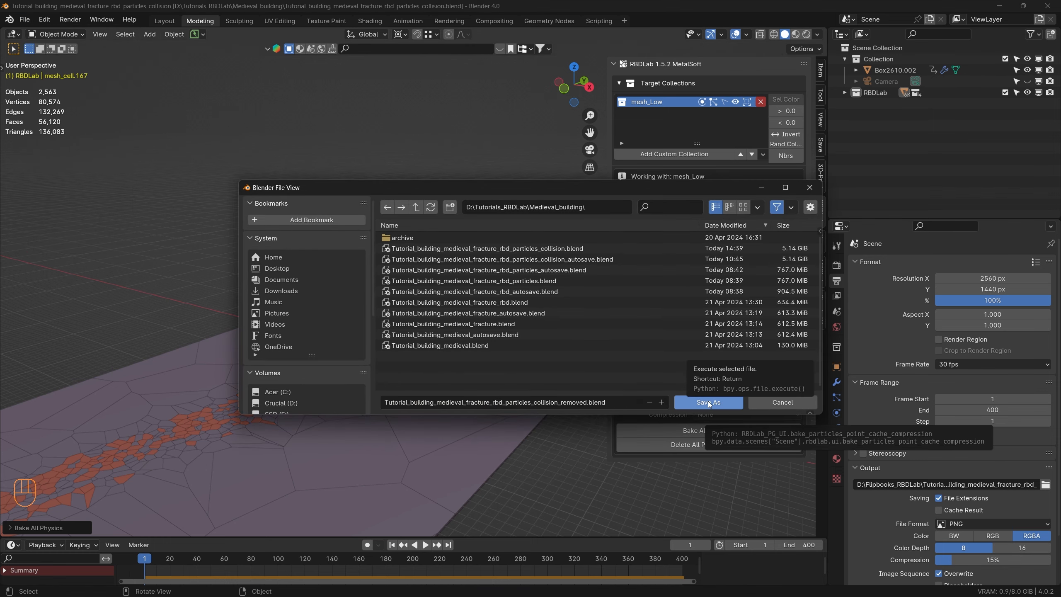
click(709, 402)
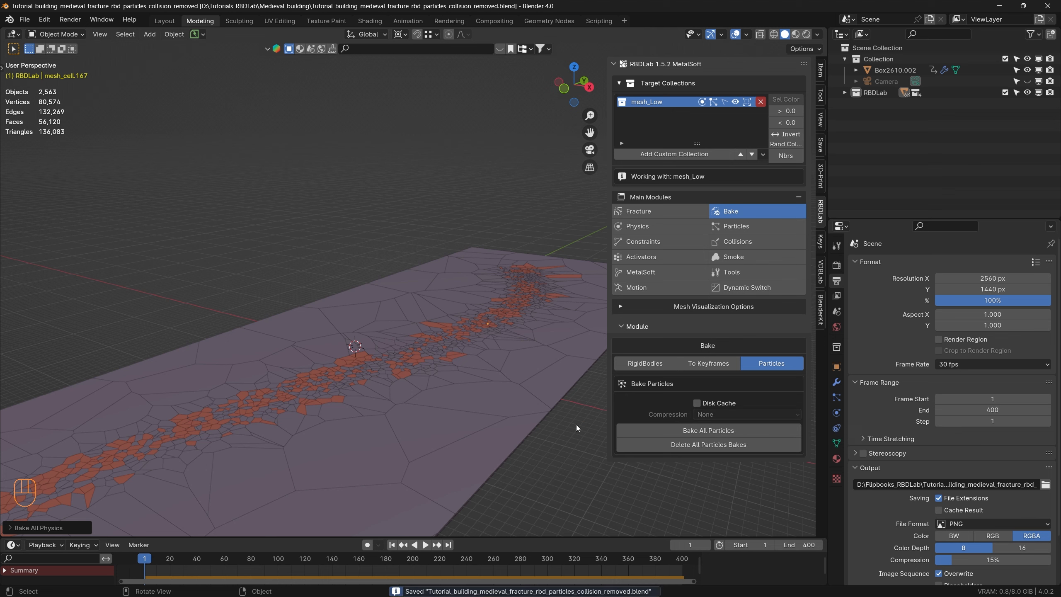
Remove the particle collisions and their baked action from the mesh_Low collection
click(760, 243)
scroll(756, 388, down, 3)
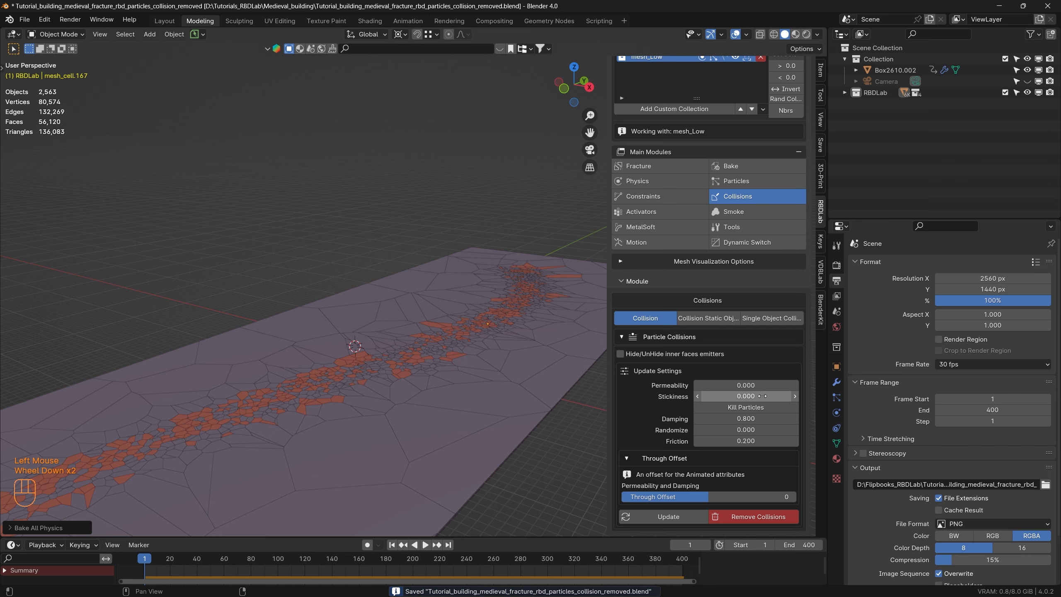
click(769, 518)
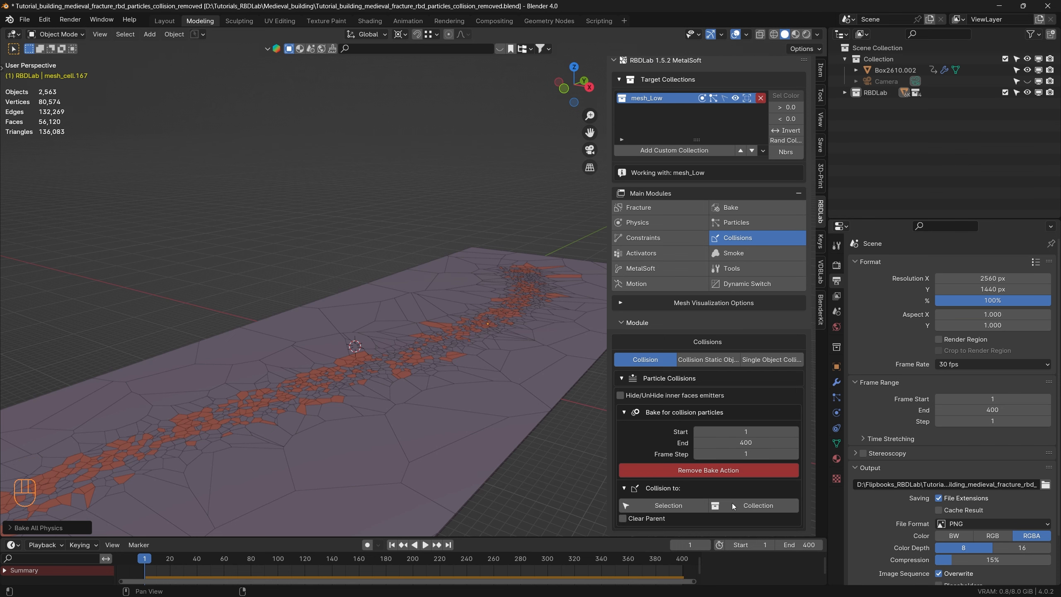
click(715, 468)
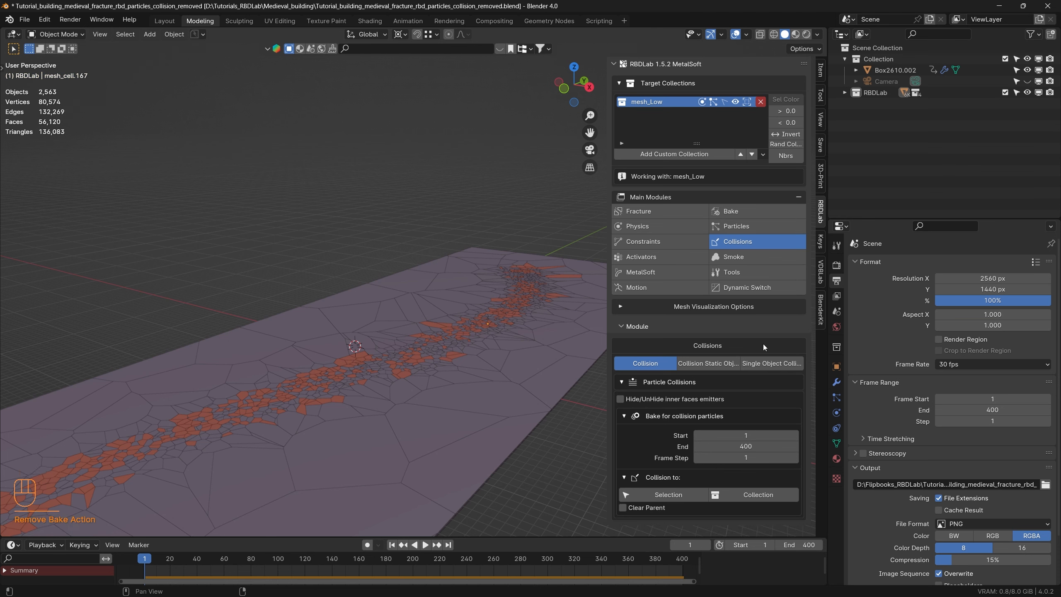
Remove the single-object particle collision from Box2610.002 and save the file
click(777, 365)
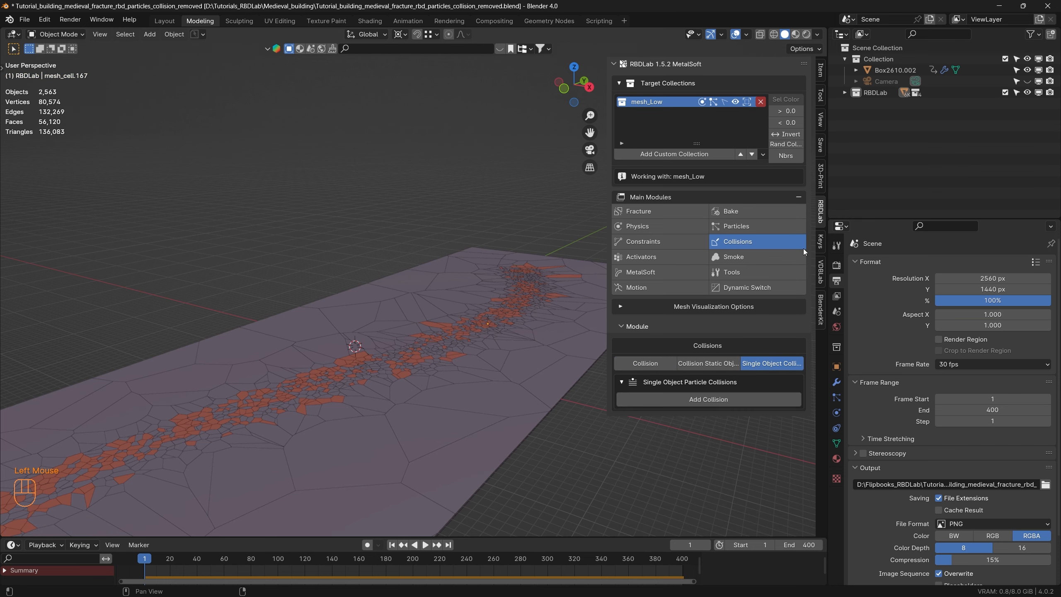
click(896, 69)
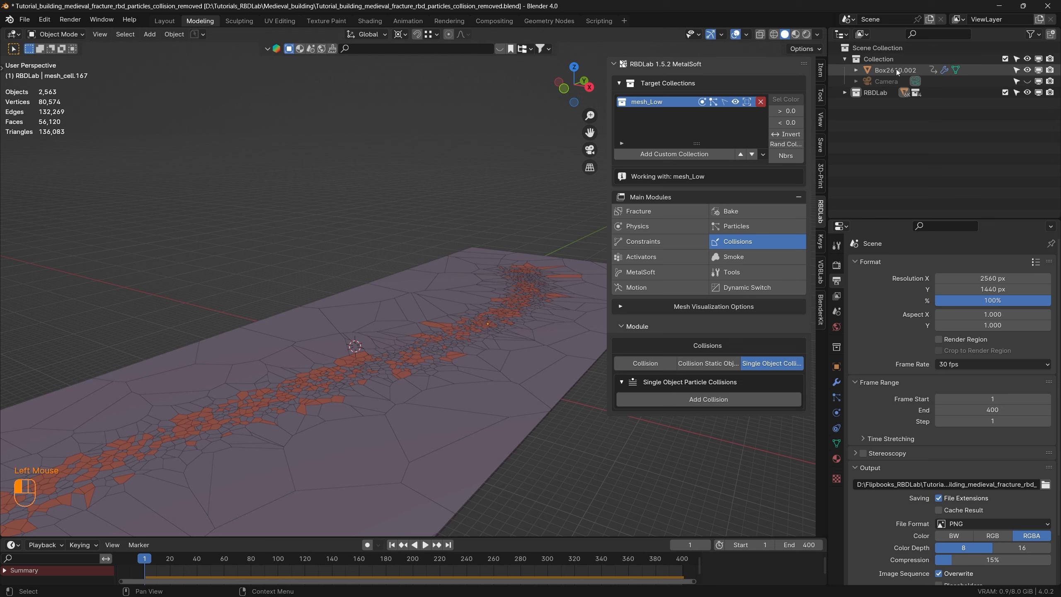
click(897, 69)
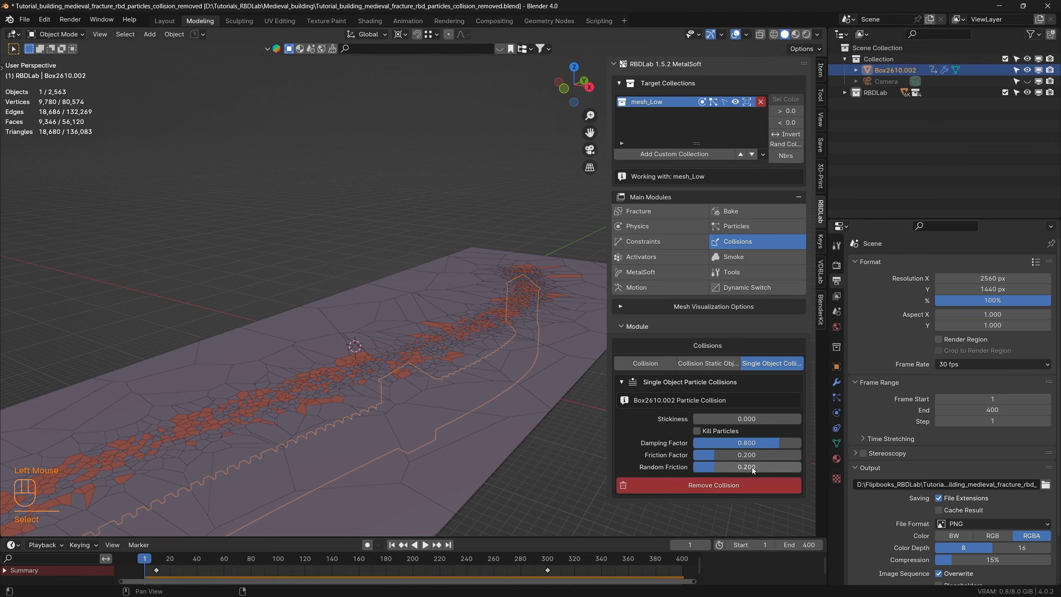
click(724, 484)
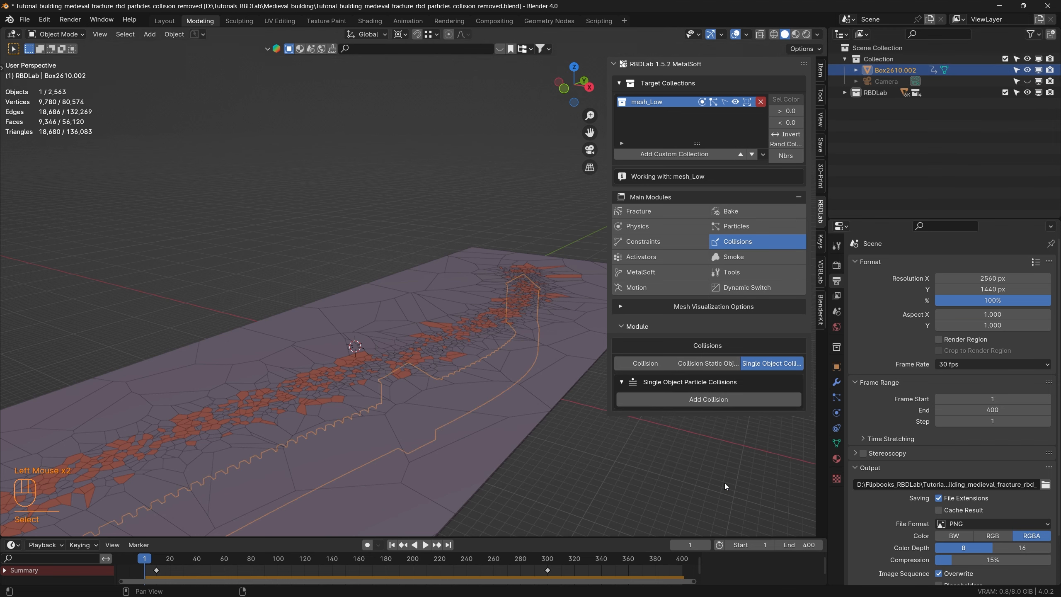
click(180, 125)
click(24, 19)
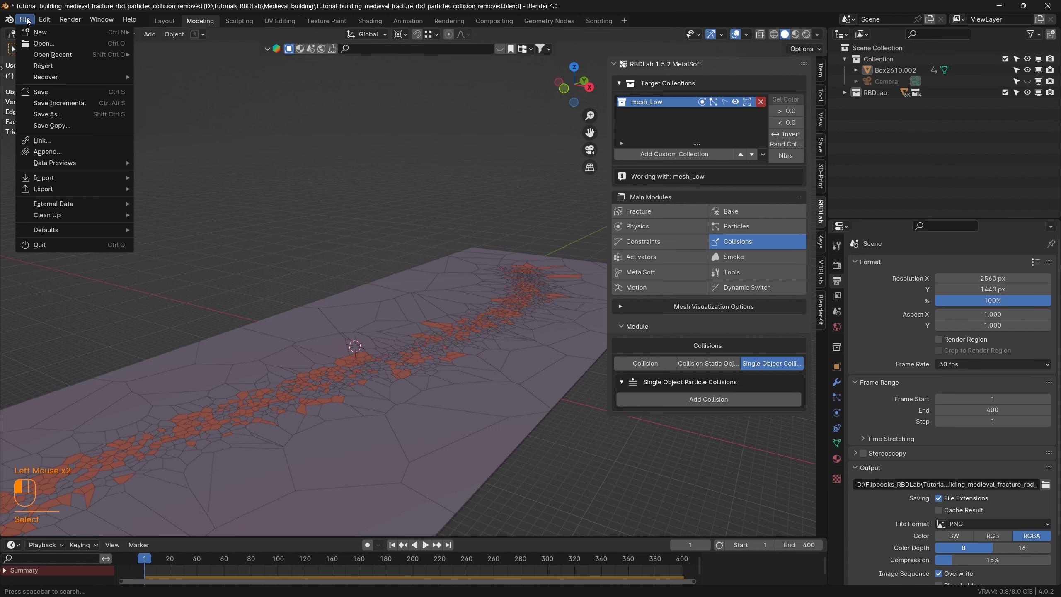
click(47, 92)
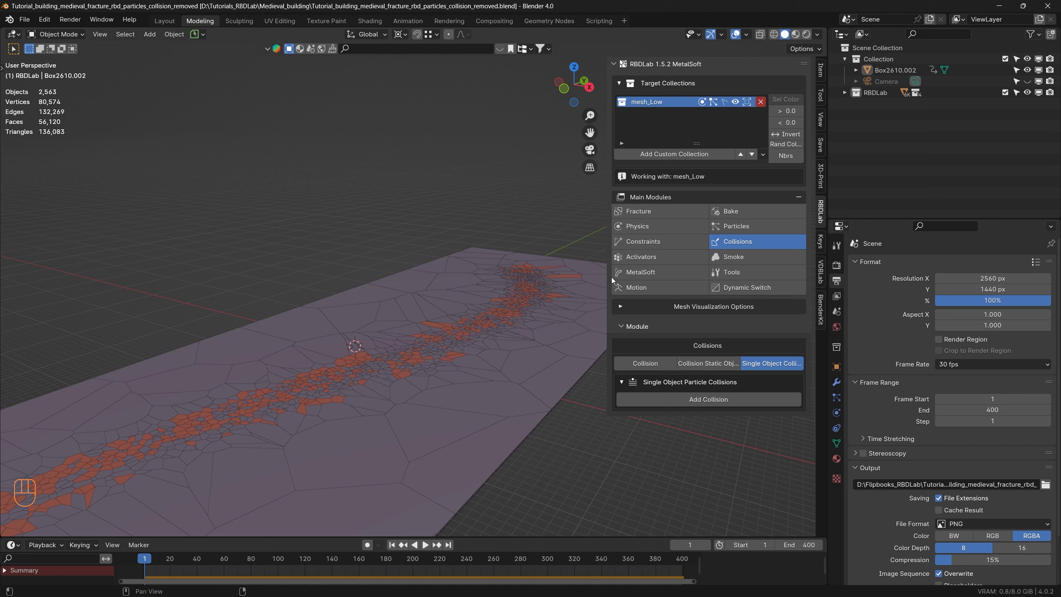
Switch the viewport display of all RBDLab collections to High and turn on Pretty Shading
click(621, 307)
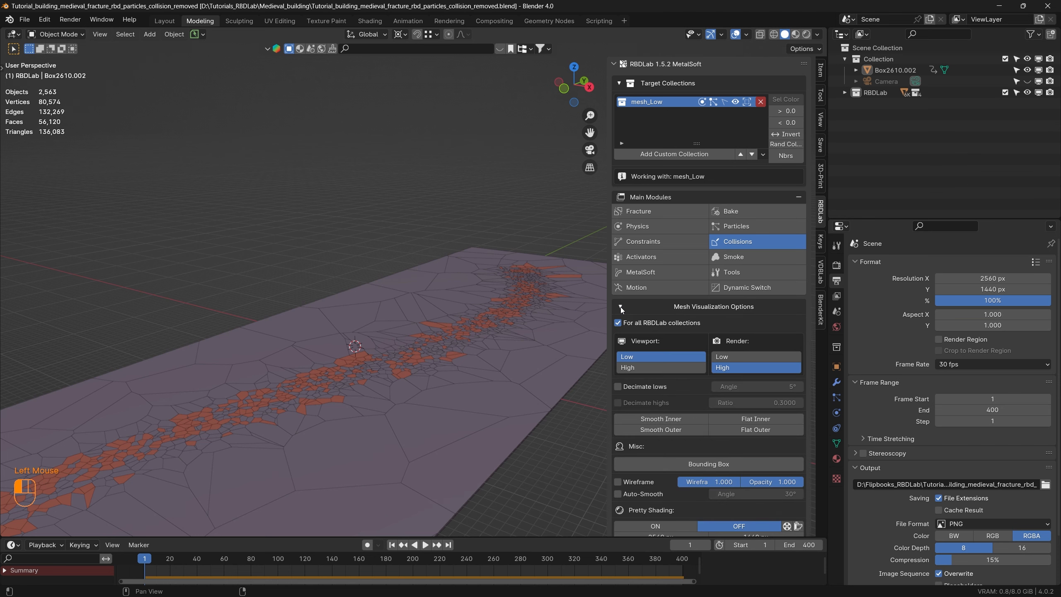
click(656, 368)
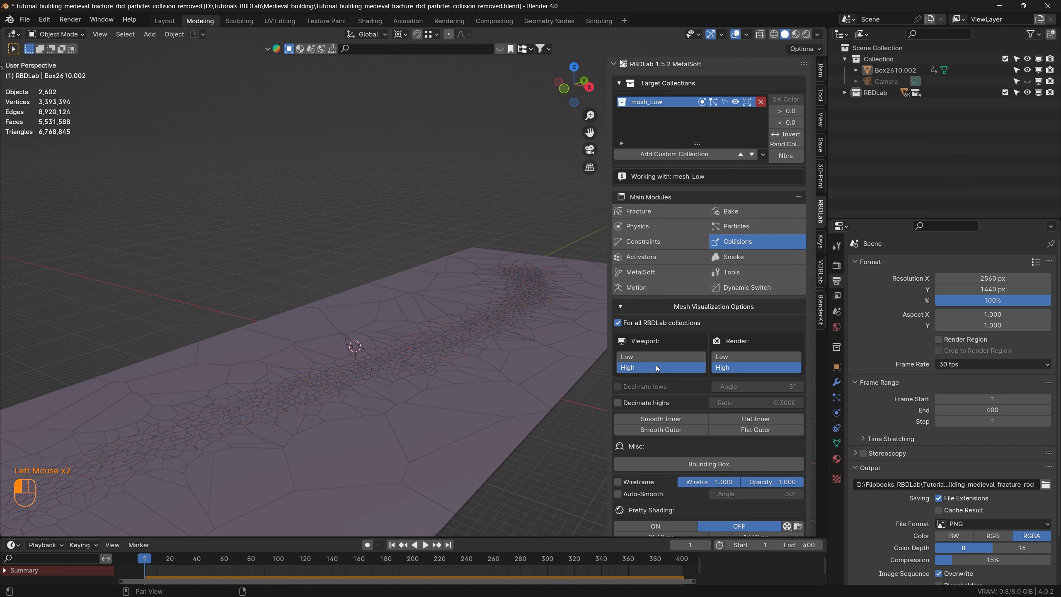
scroll(708, 451, down, 2)
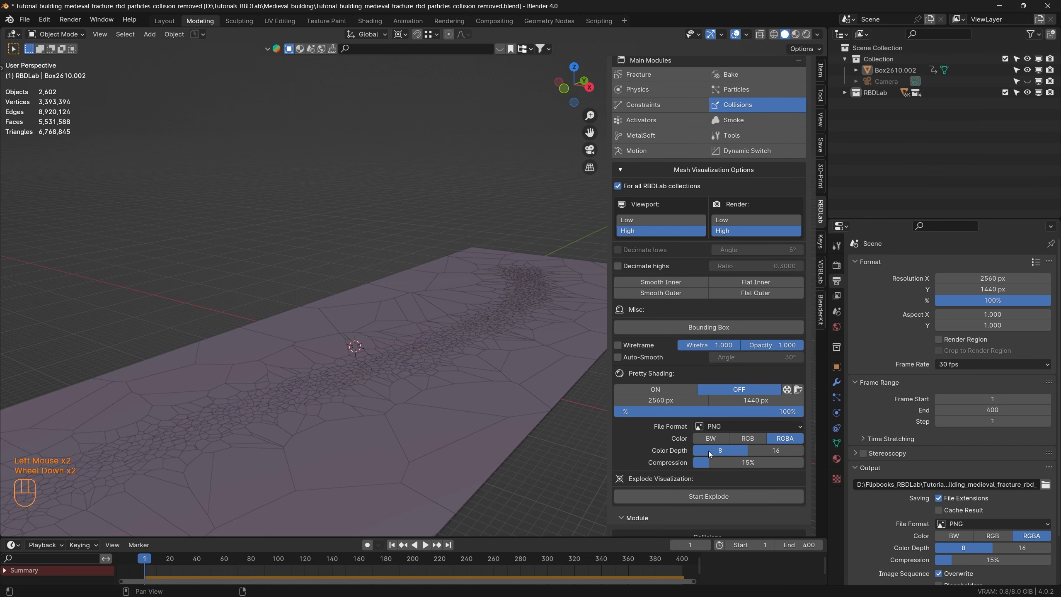
click(667, 388)
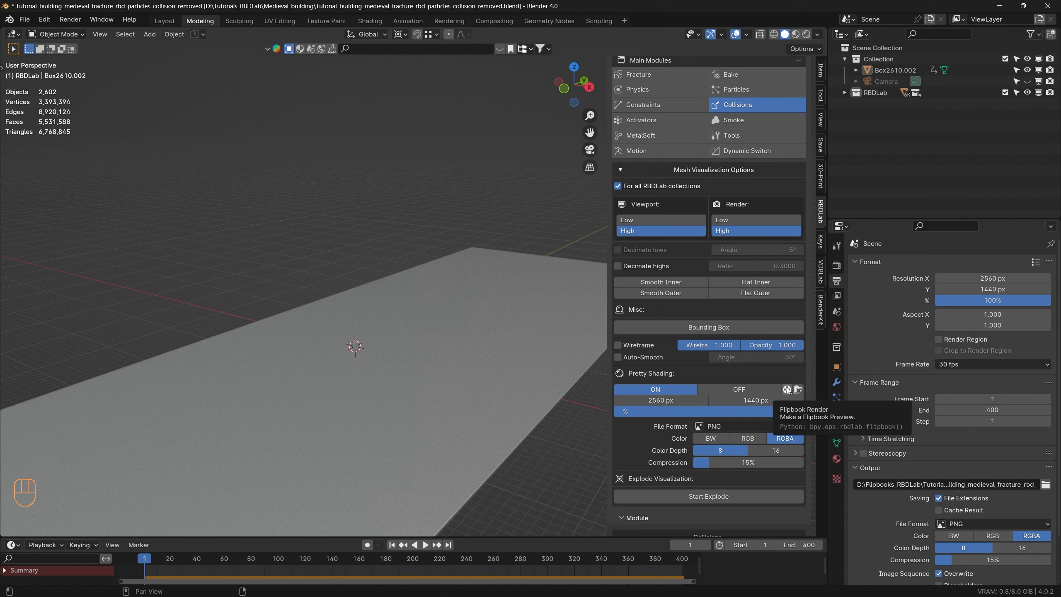
Hide the smoke particles in the viewport
scroll(744, 181, up, 3)
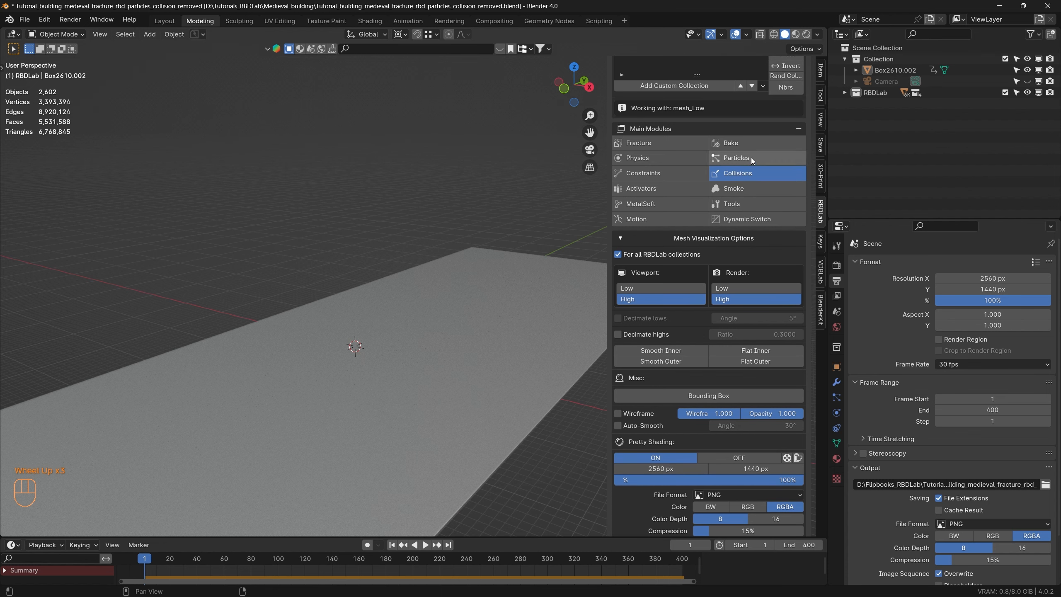
click(751, 158)
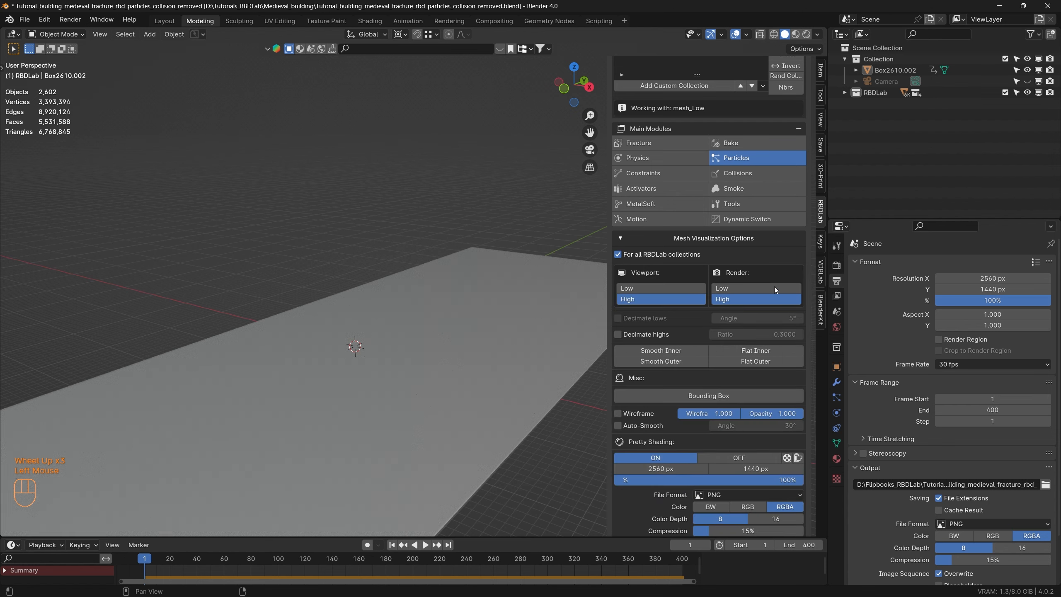
scroll(780, 376, down, 6)
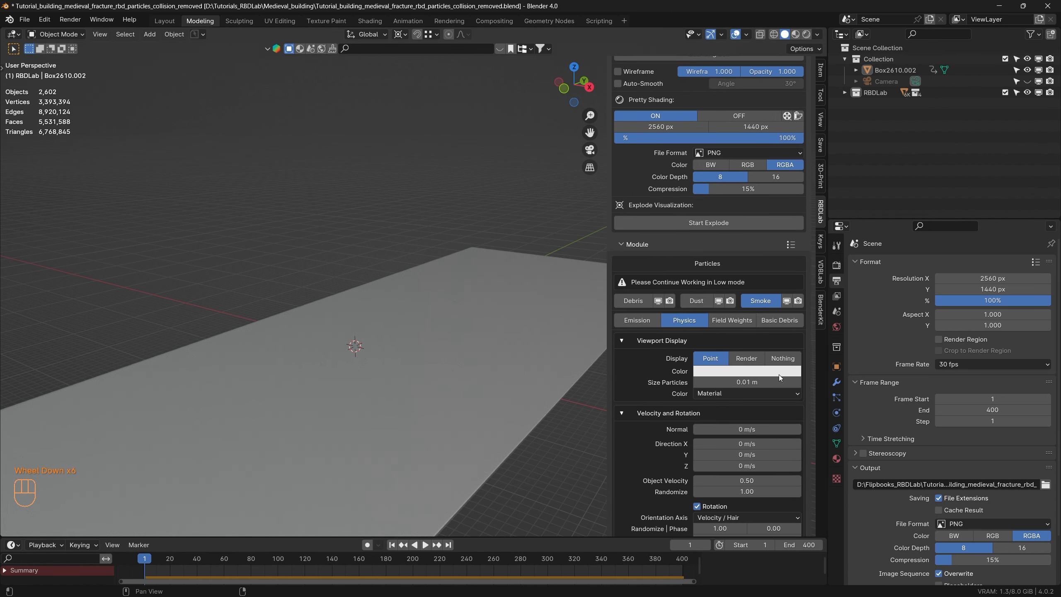
click(787, 301)
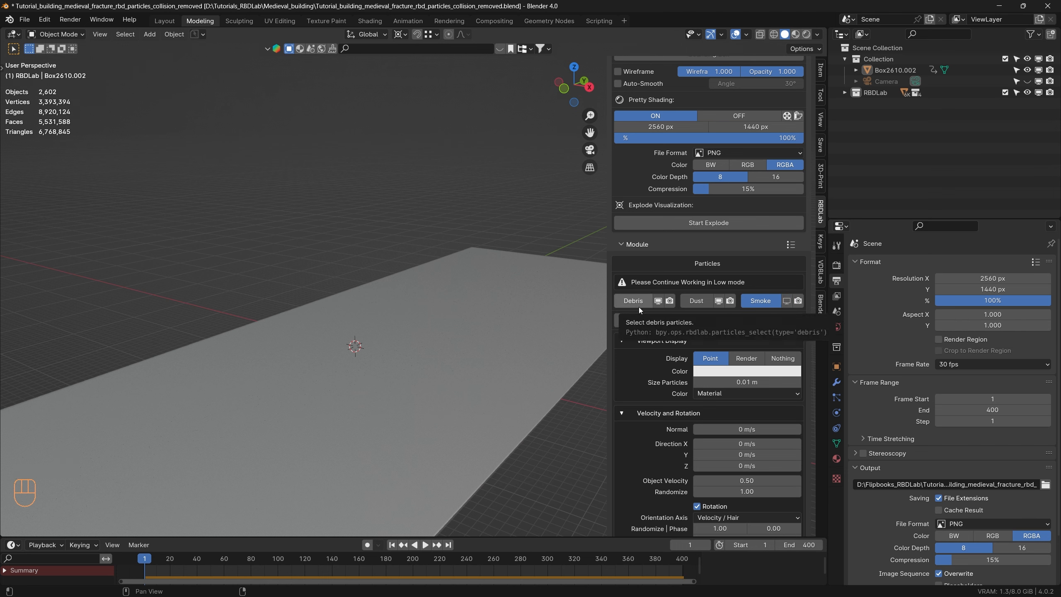
Render a flipbook preview of the simulation as 2560 × 1440 px PNG frames and leave the render view
click(621, 245)
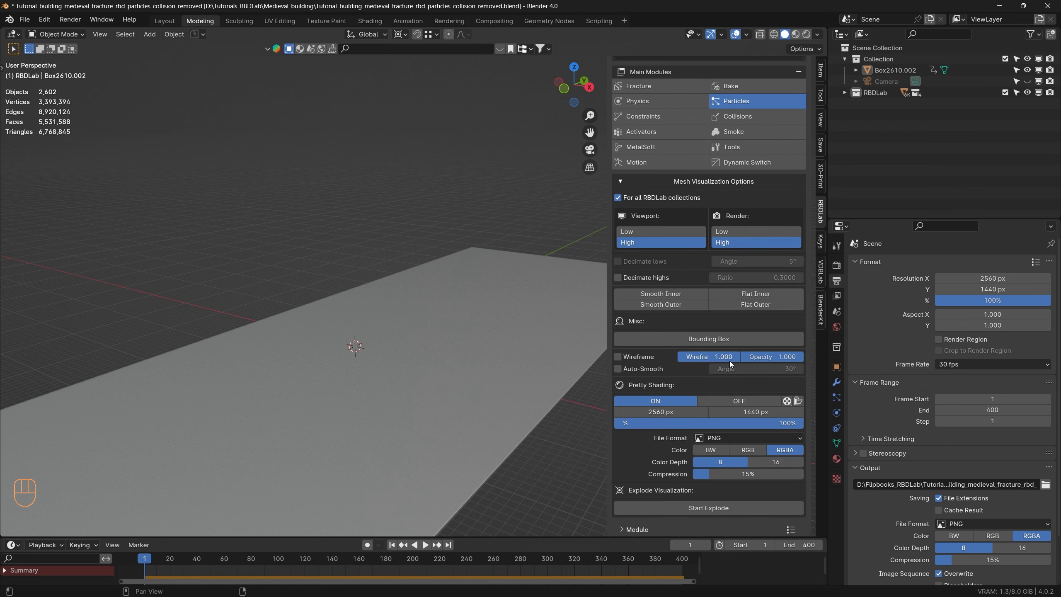
click(787, 401)
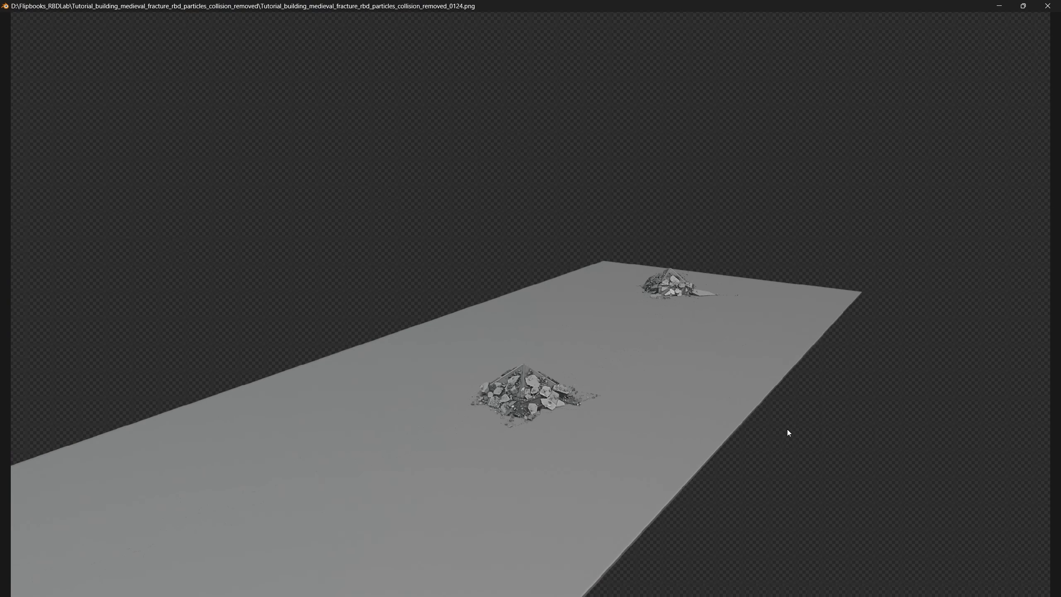
key(Escape)
Save the project as a new file named Tutorial_building_medieval_fracture_rbd_particles_collision_removed_smoke.blend
click(25, 19)
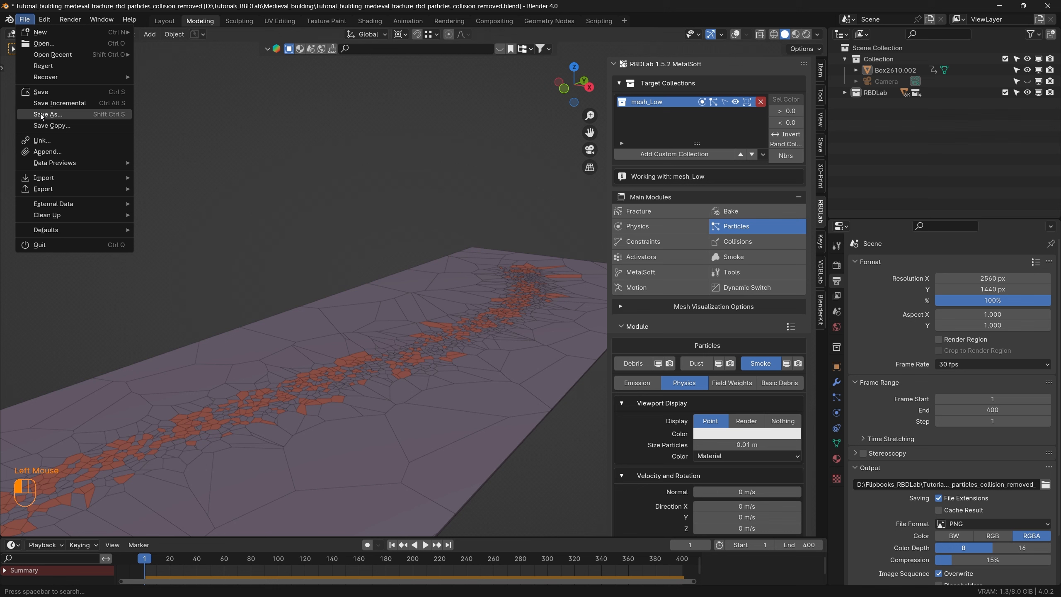
click(40, 113)
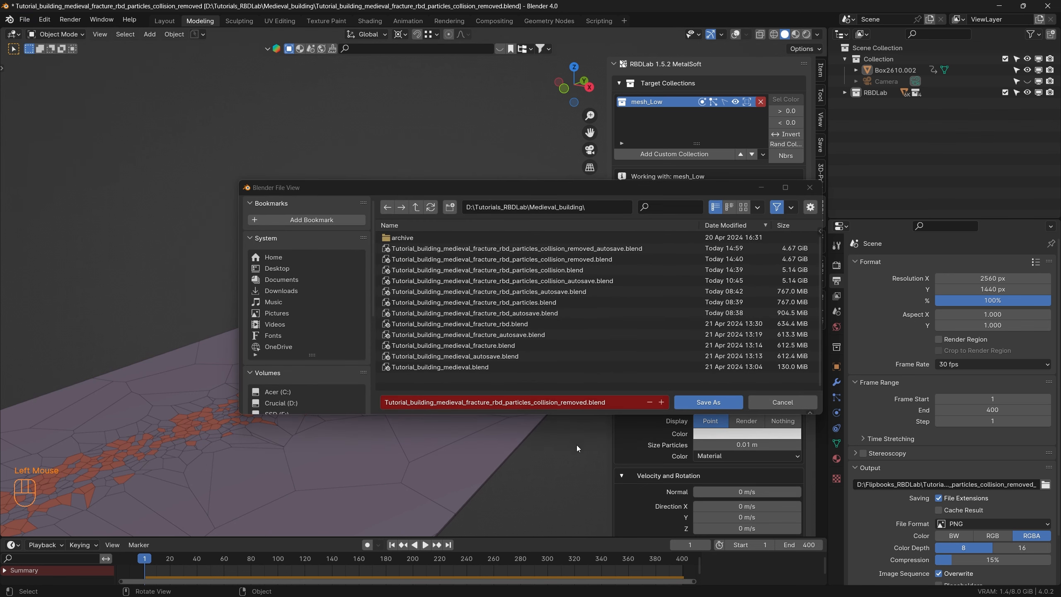
click(586, 403)
text(_smoke)
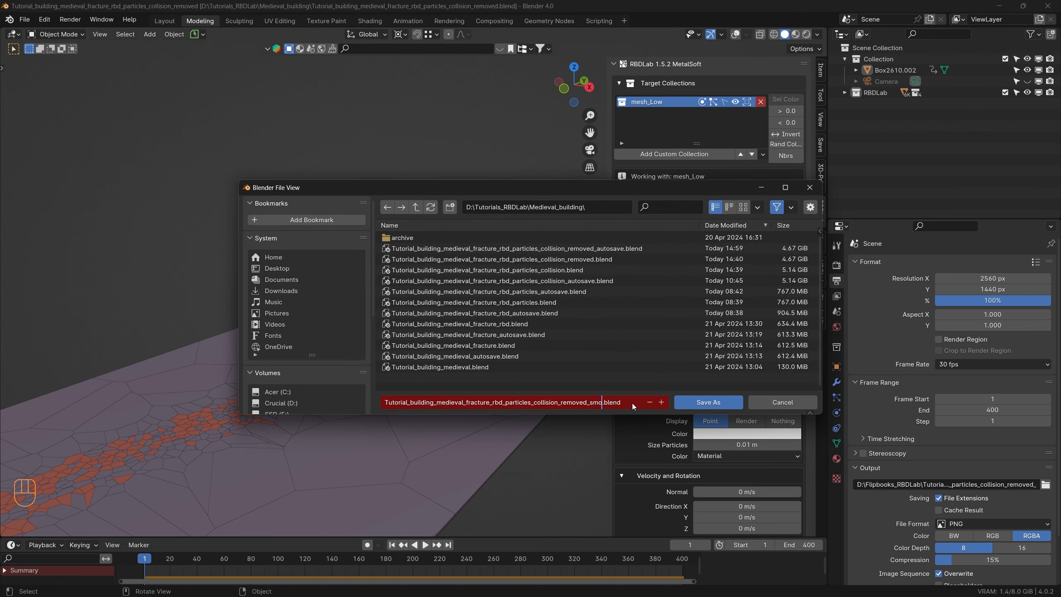
click(708, 402)
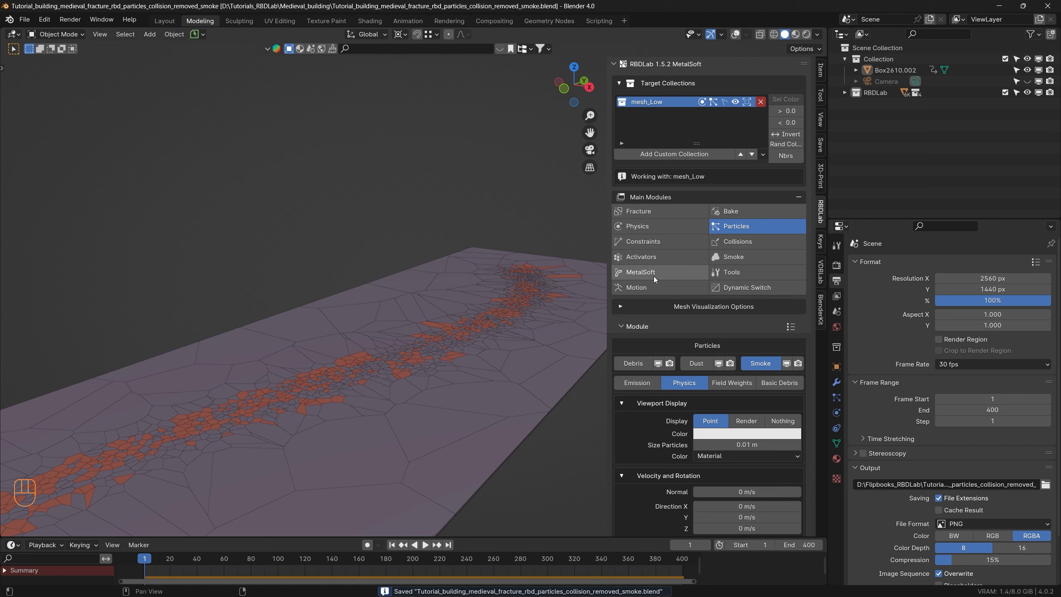
Add smoke emitted from the particles of the mesh_Low collection
click(768, 256)
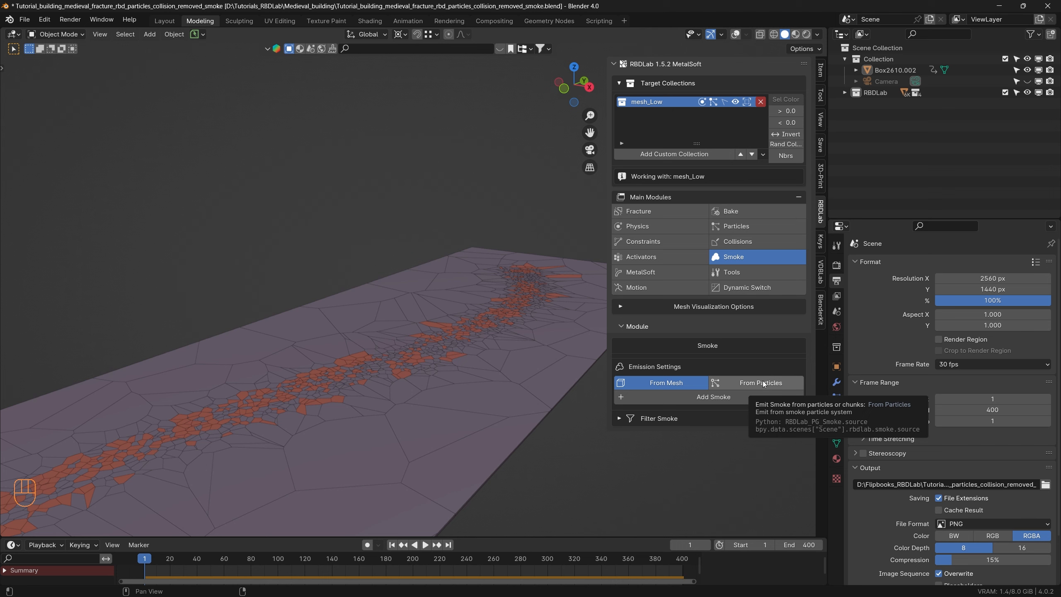
click(763, 382)
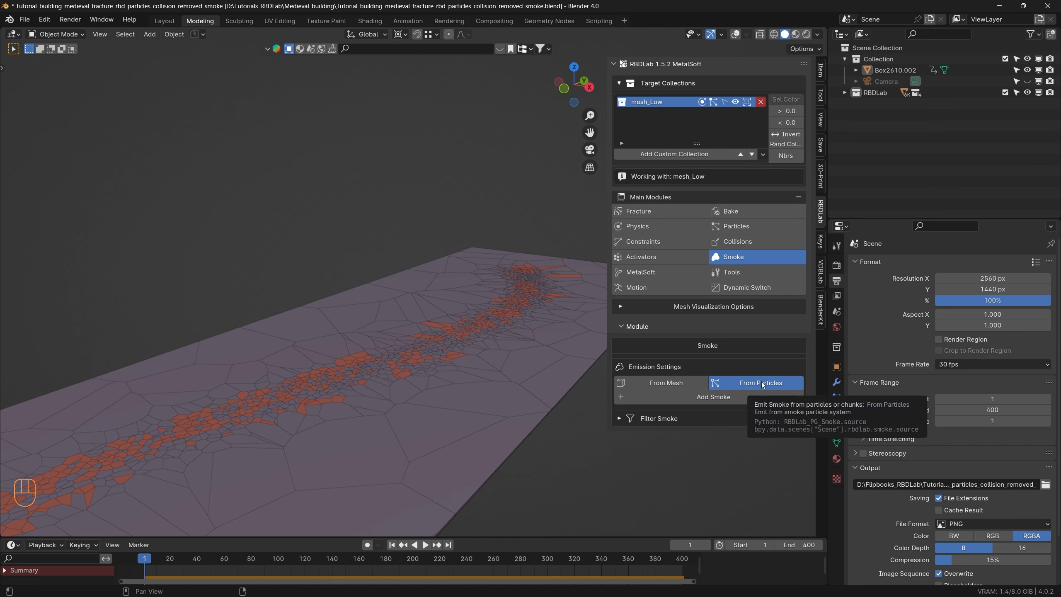
click(712, 397)
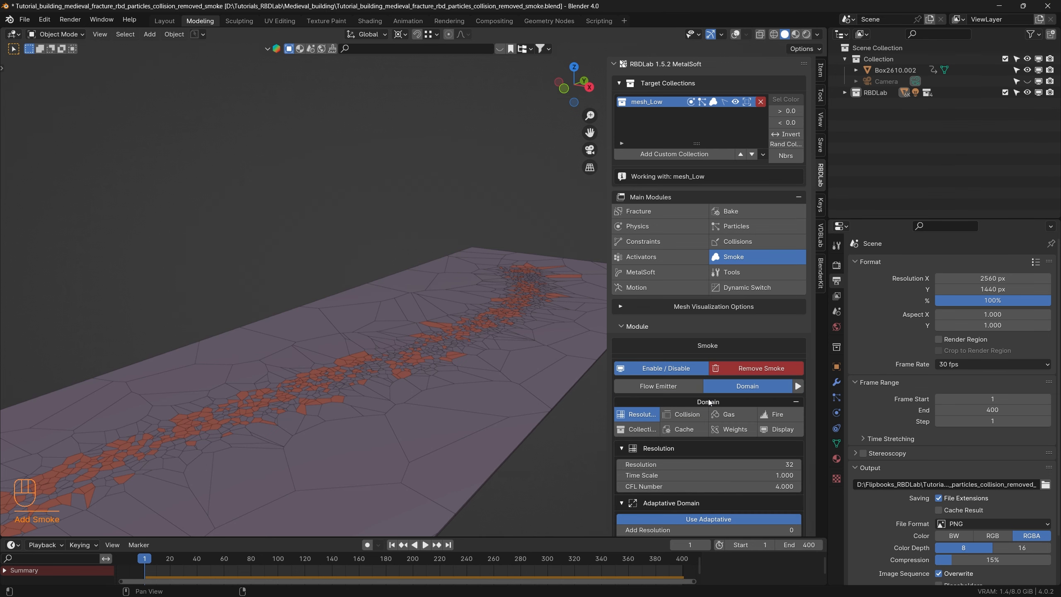
Turn on the viewport overlays, select the smoke domain box RBDLab_Domain and save the file
scroll(383, 433, down, 4)
click(735, 34)
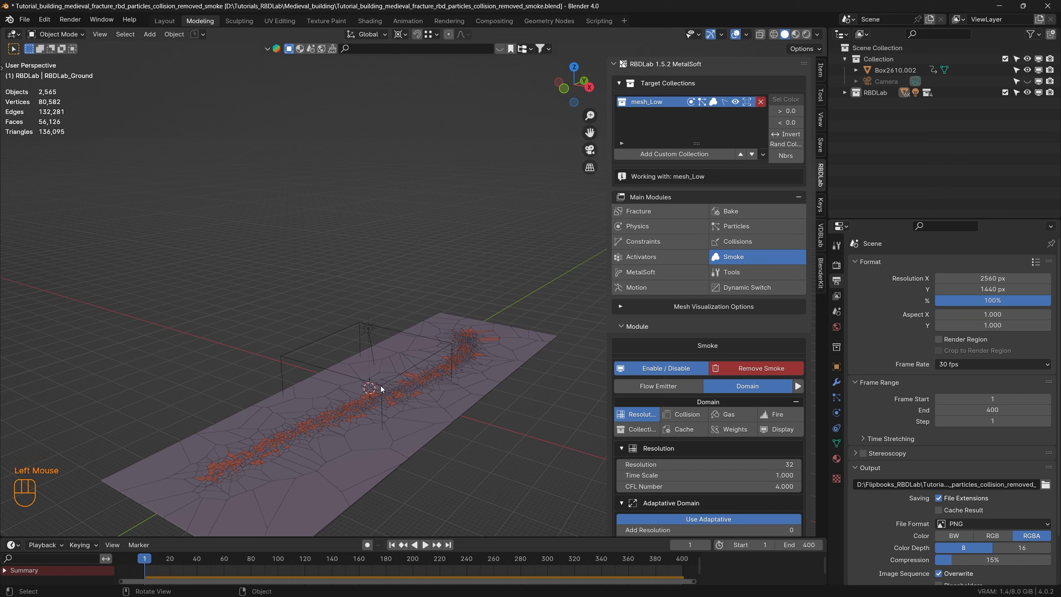
click(329, 369)
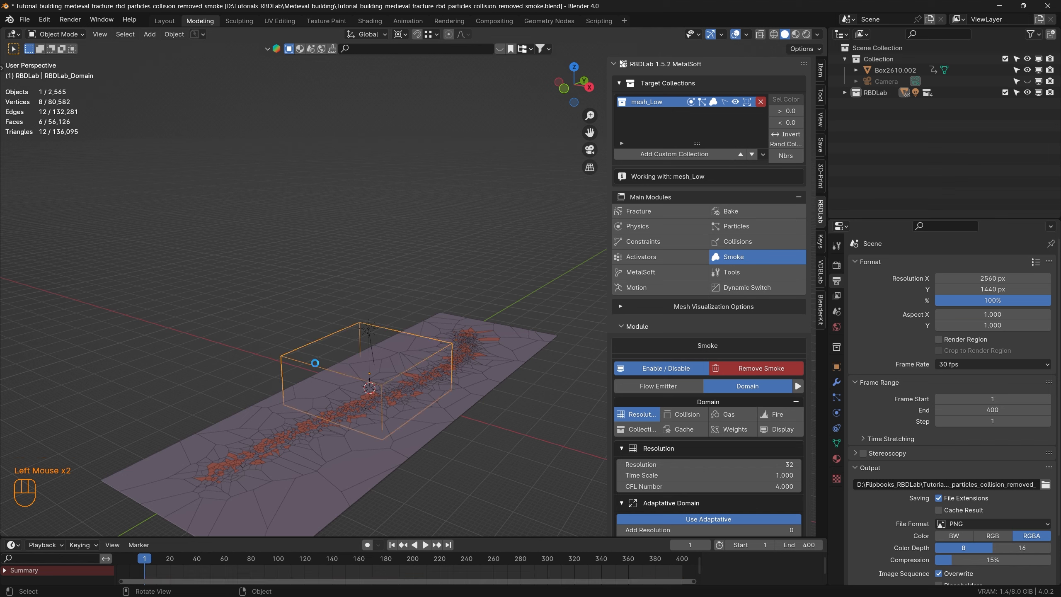
key(ctrl+s)
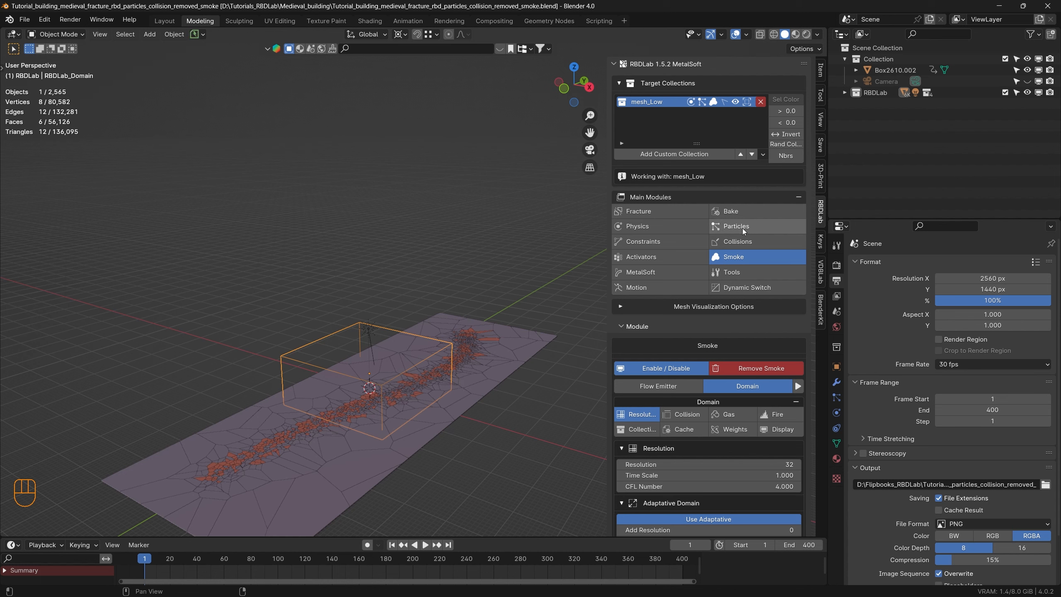
Hide the debris and dust particles in the viewport, leaving the smoke particles shown
click(746, 227)
click(659, 364)
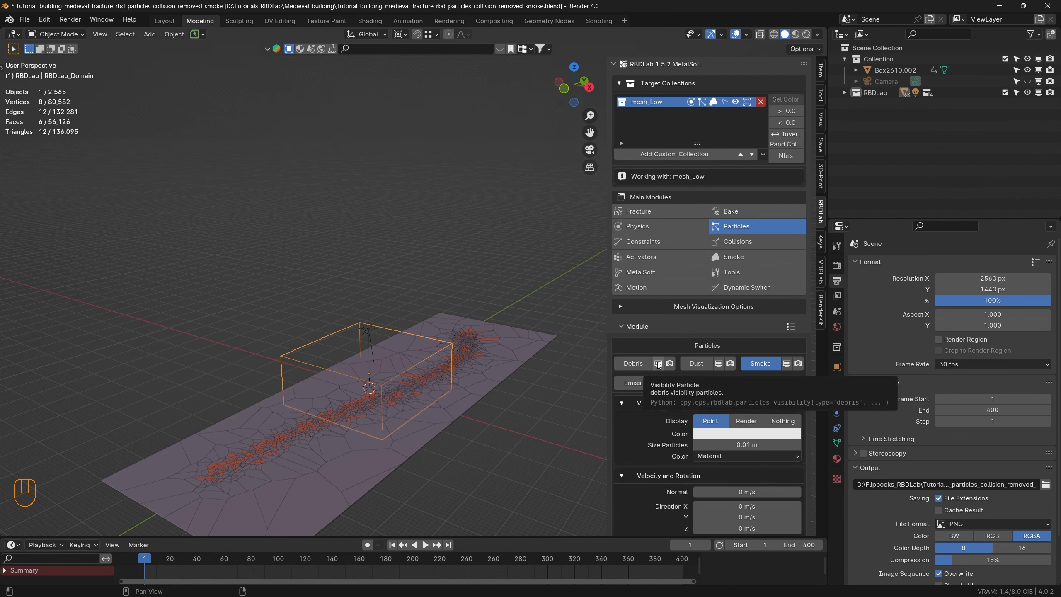
click(718, 364)
click(718, 363)
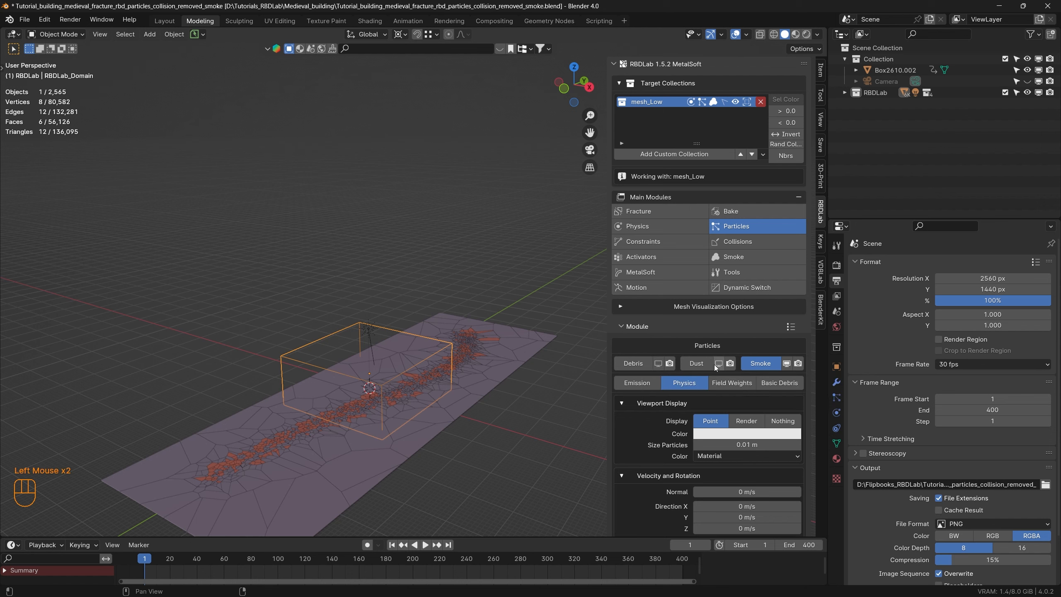
Go to the last frame, 400, and scale and move the smoke domain so it encloses the ground and the whole castle wall
click(744, 257)
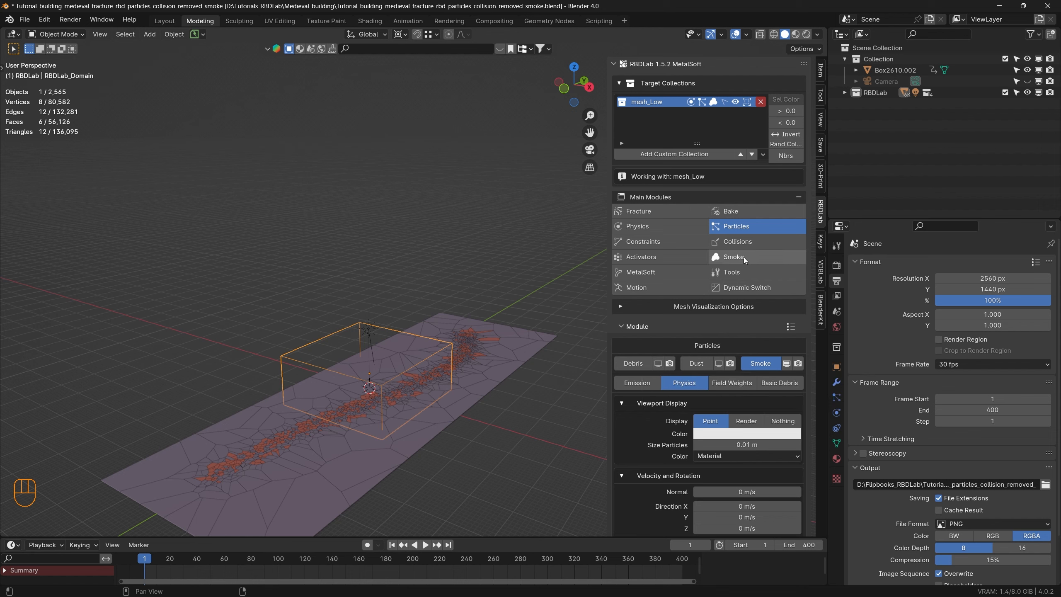
mouse_move(359, 412)
middle_down()
mouse_move(391, 374)
mouse_move(317, 392)
mouse_move(408, 397)
mouse_move(324, 349)
mouse_move(402, 408)
mouse_move(350, 397)
middle_up()
key(shift+Right)
key(s)
key(g)
scroll(418, 377, down, 2)
middle_drag(418, 376, 423, 353)
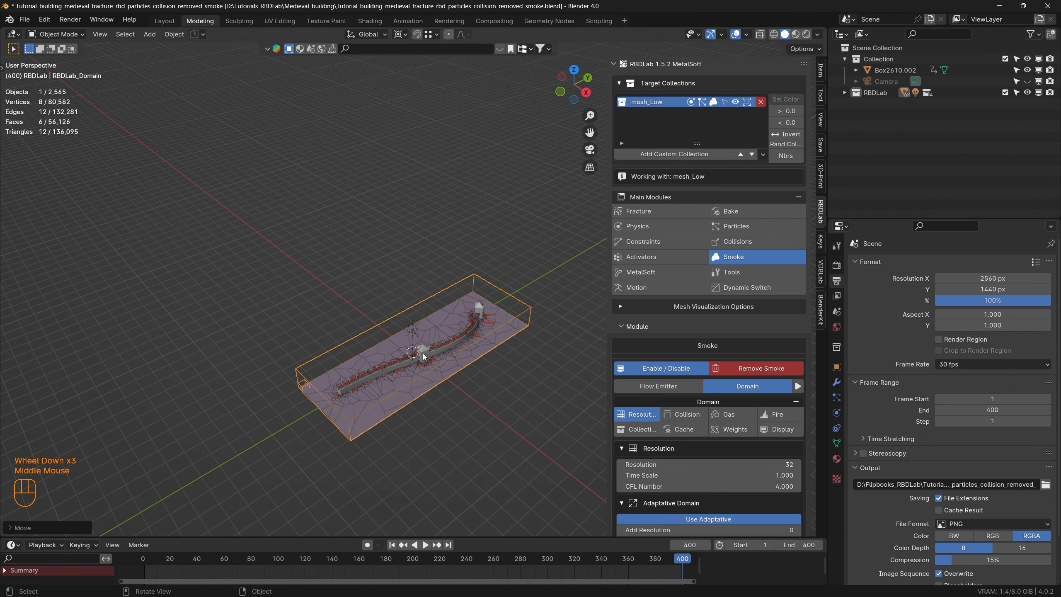
scroll(424, 355, up, 2)
scroll(427, 357, down, 3)
Set the smoke flow emitter's sampling substeps to 5 and its initial temperature to 0
click(671, 386)
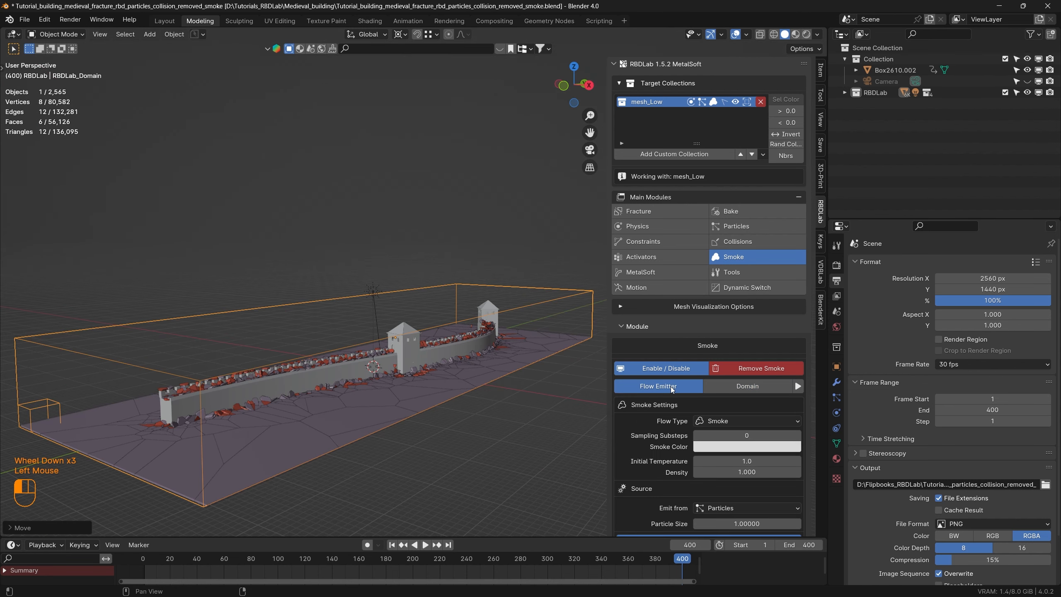
scroll(744, 414, down, 2)
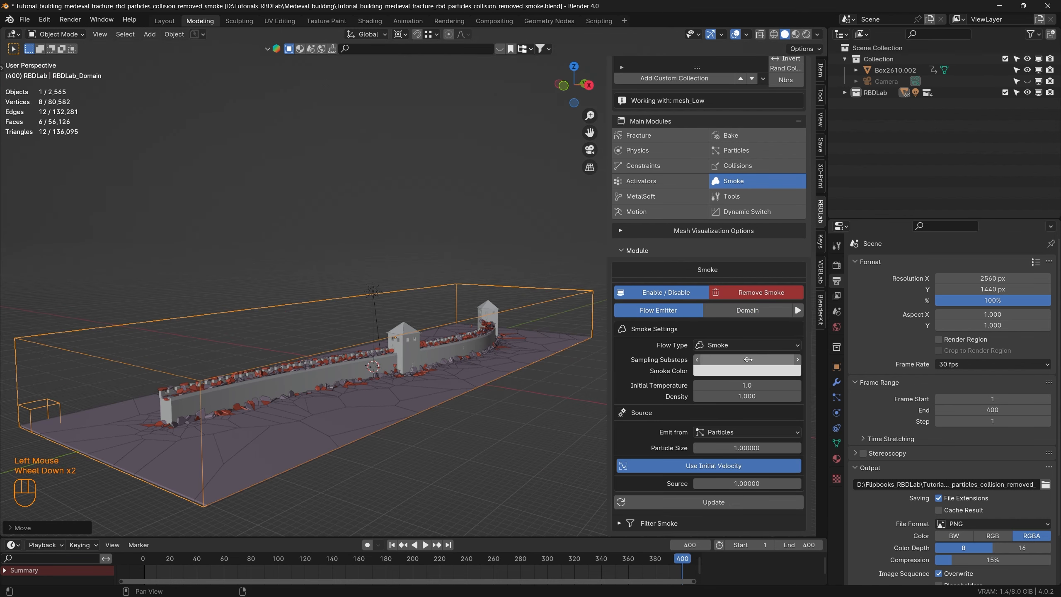
click(748, 359)
text(5)
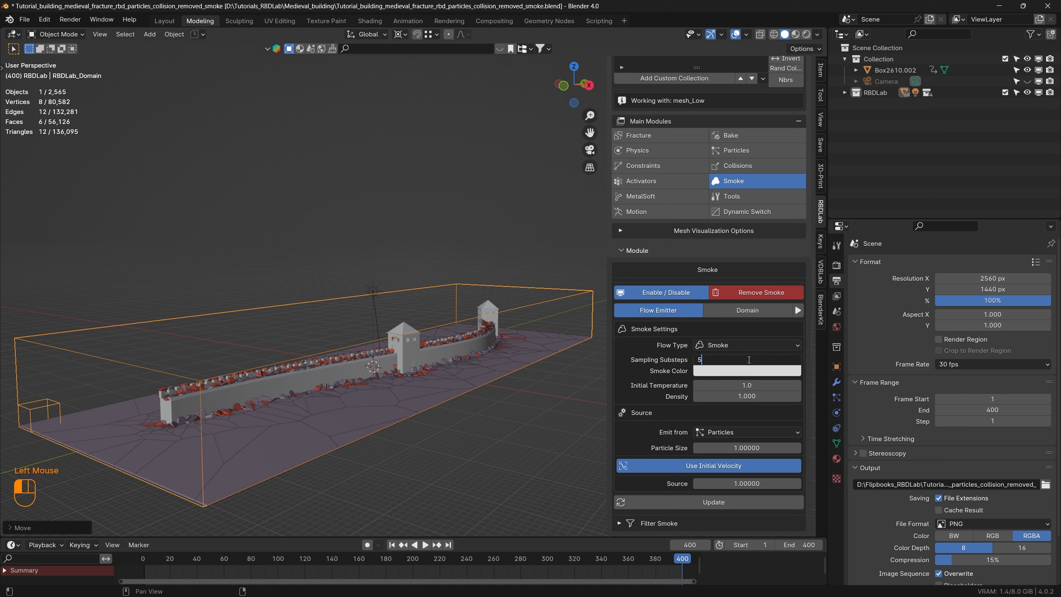
key(Return)
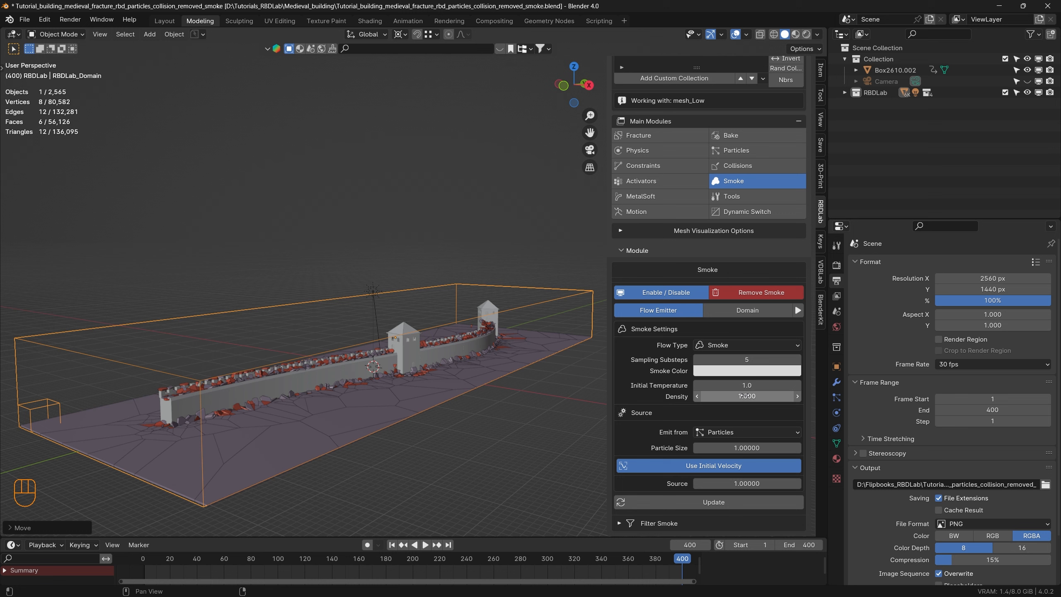
click(750, 385)
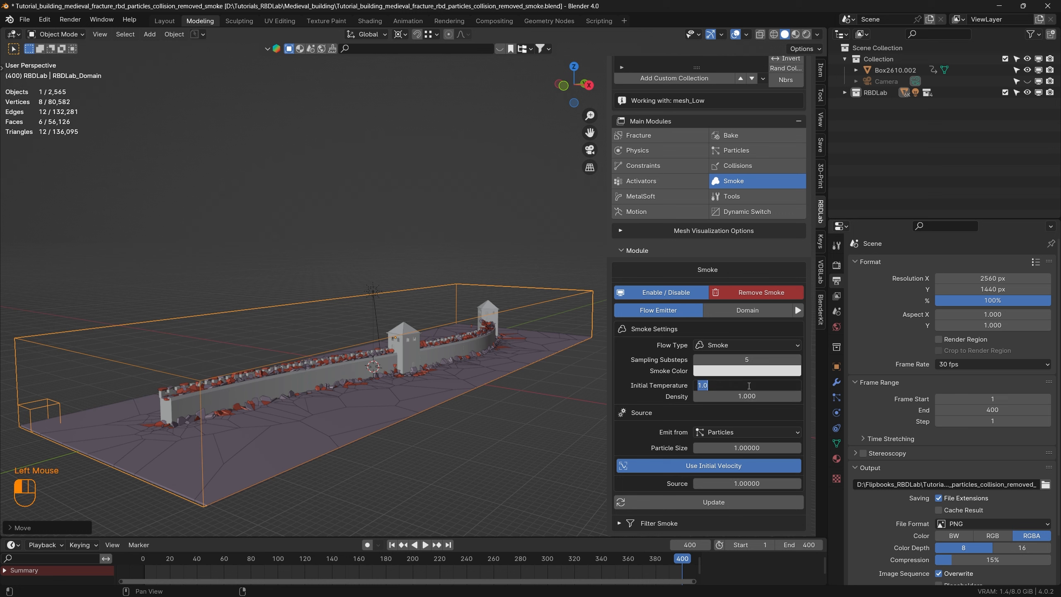
text(0)
key(Return)
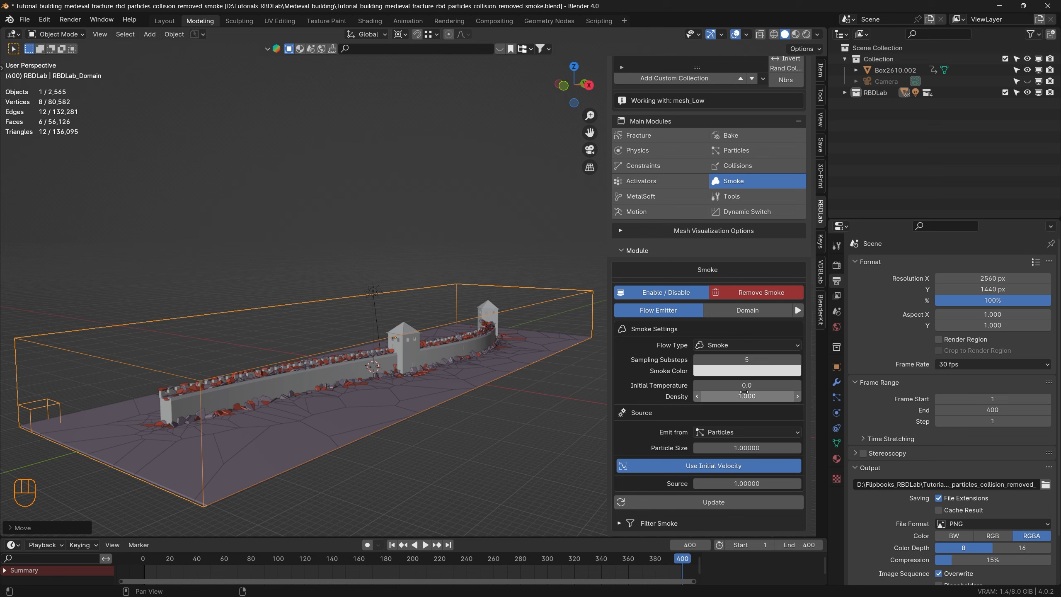
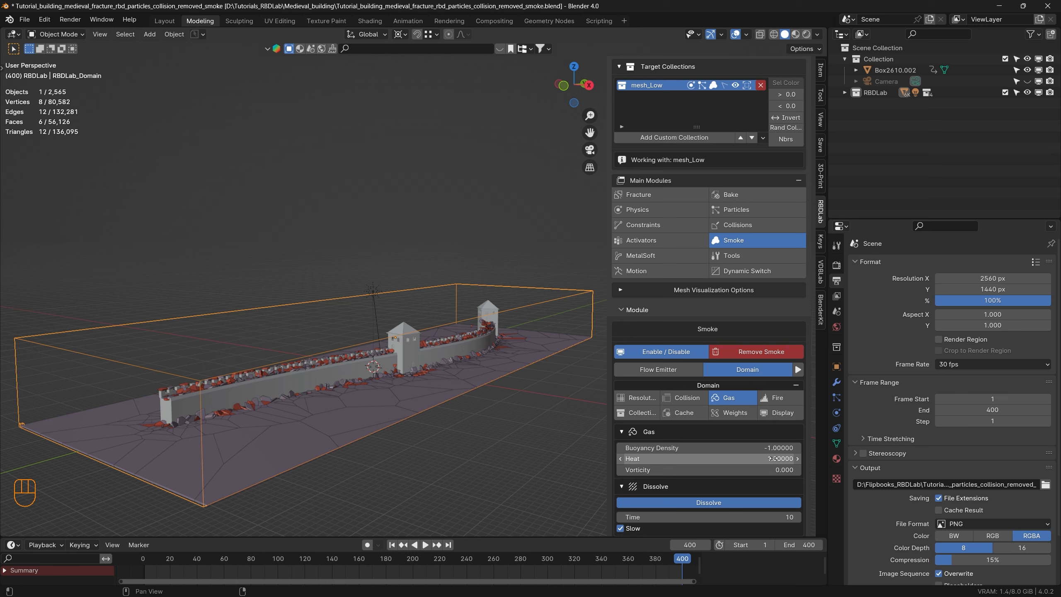
Set the smoke domain's gas heat to 0 and its vorticity to 0.1
click(774, 458)
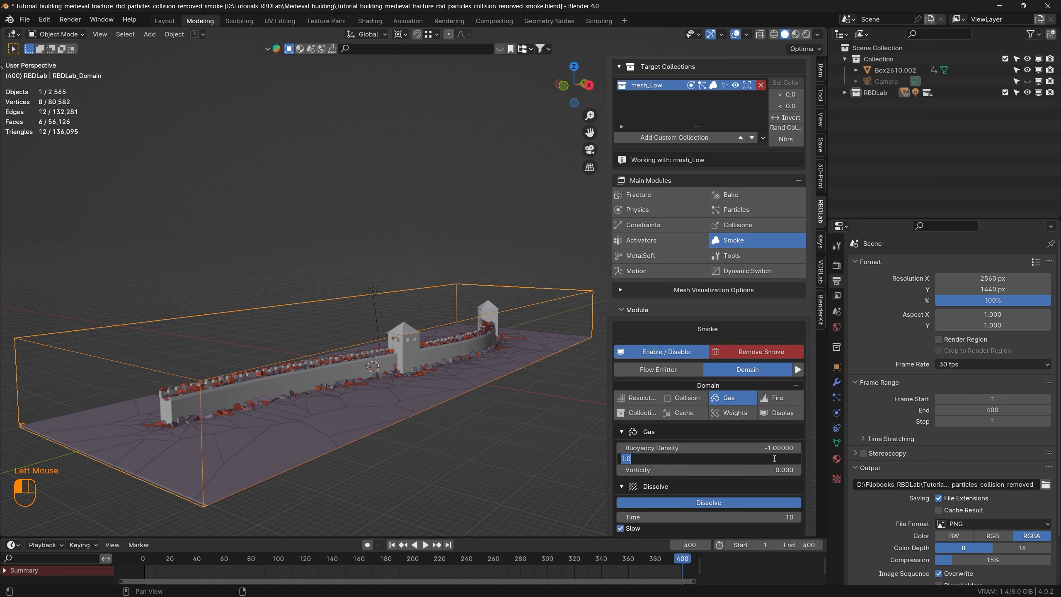
text(0)
key(Return)
click(774, 468)
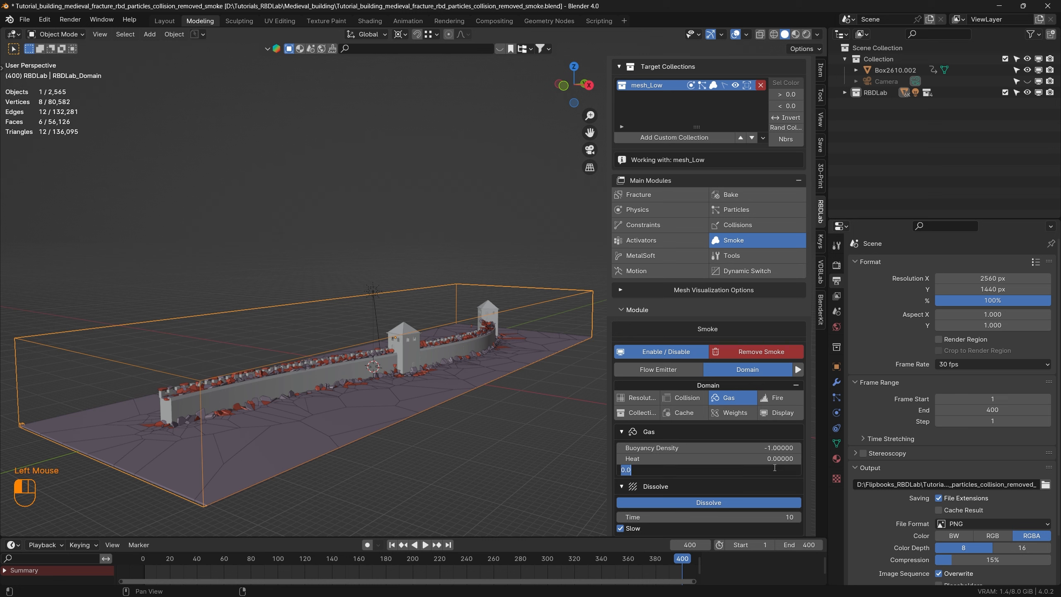
text(.1)
key(Return)
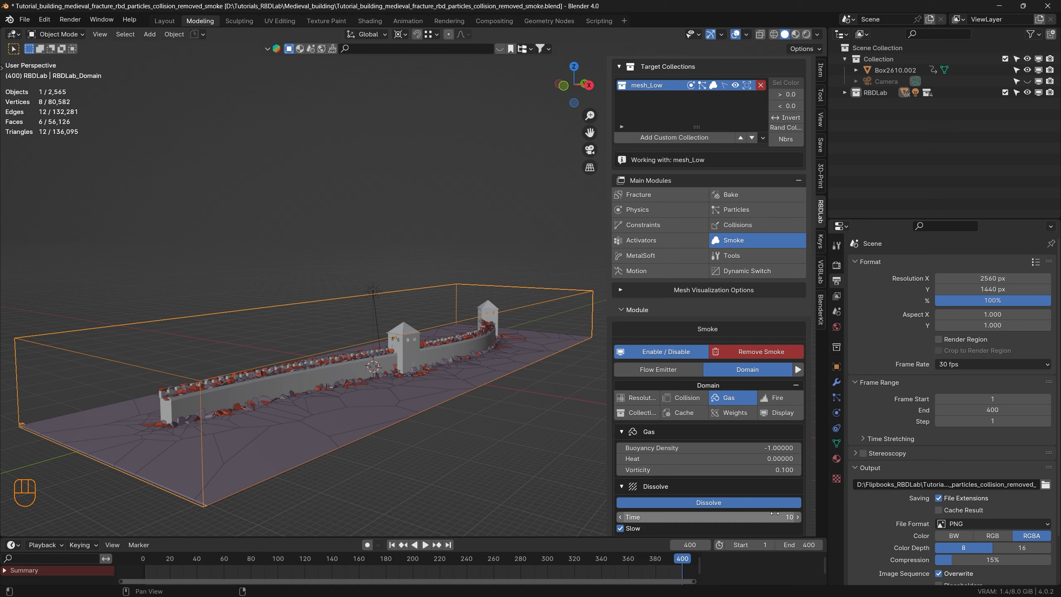
Set the smoke domain's dissolve time to 30 and save the file
click(782, 518)
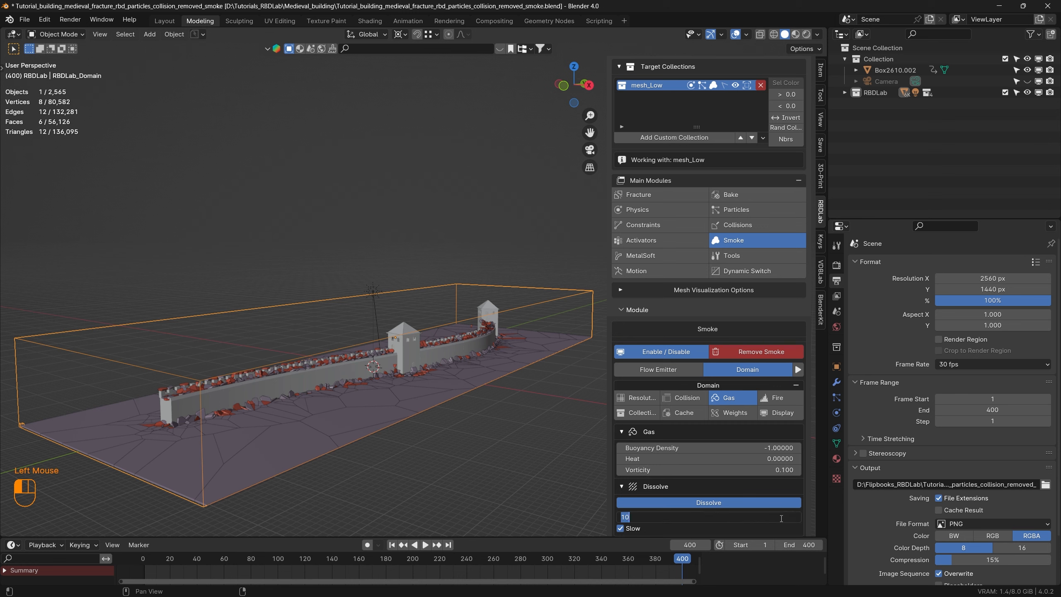
text(30)
key(Return)
key(ctrl+s)
Change the smoke domain's cache type to All and save the file
scroll(701, 467, down, 2)
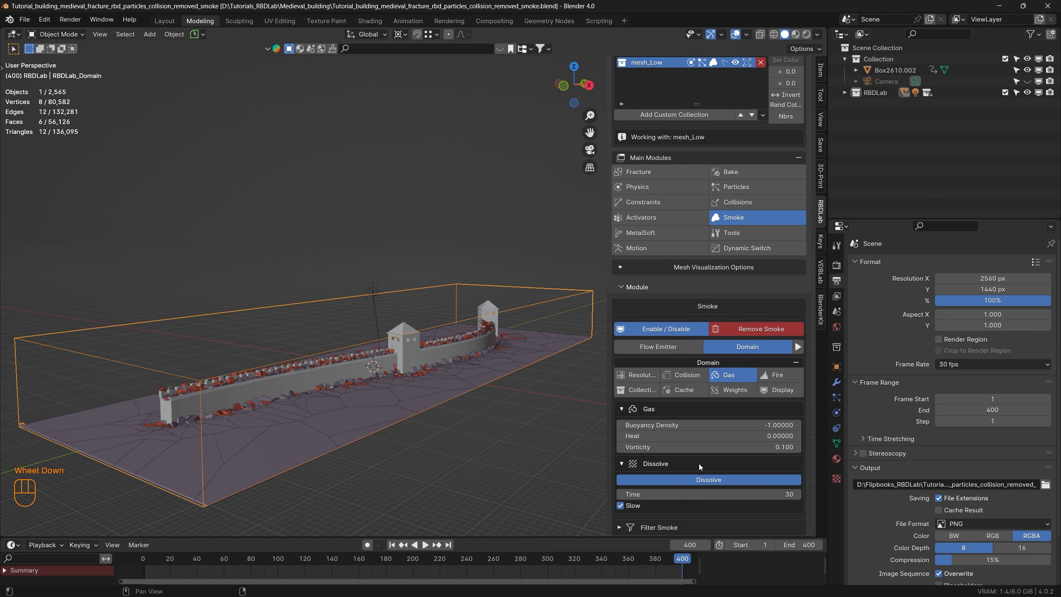
click(687, 389)
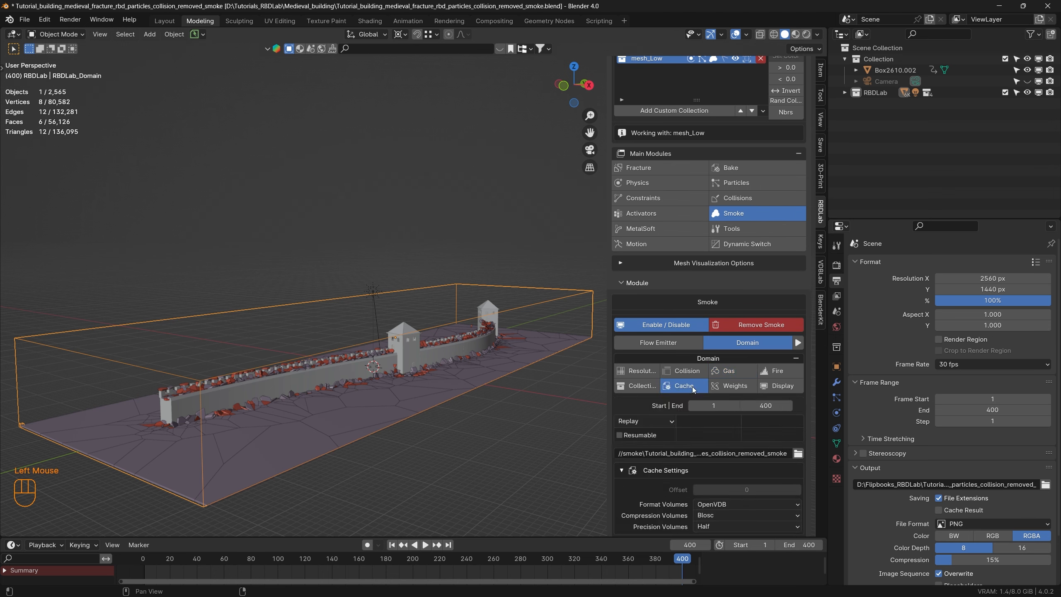
click(657, 421)
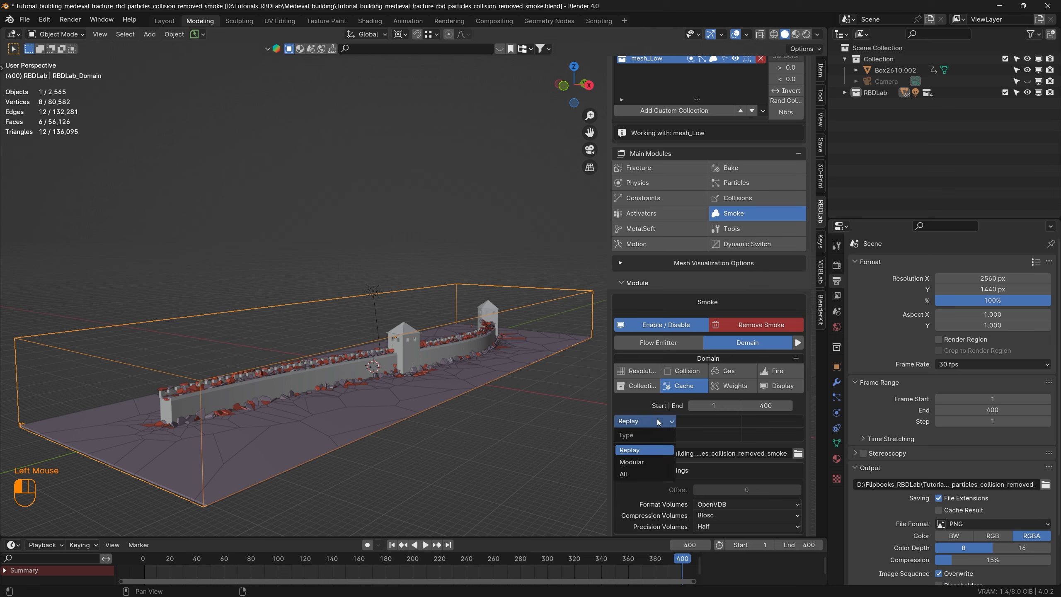
click(648, 473)
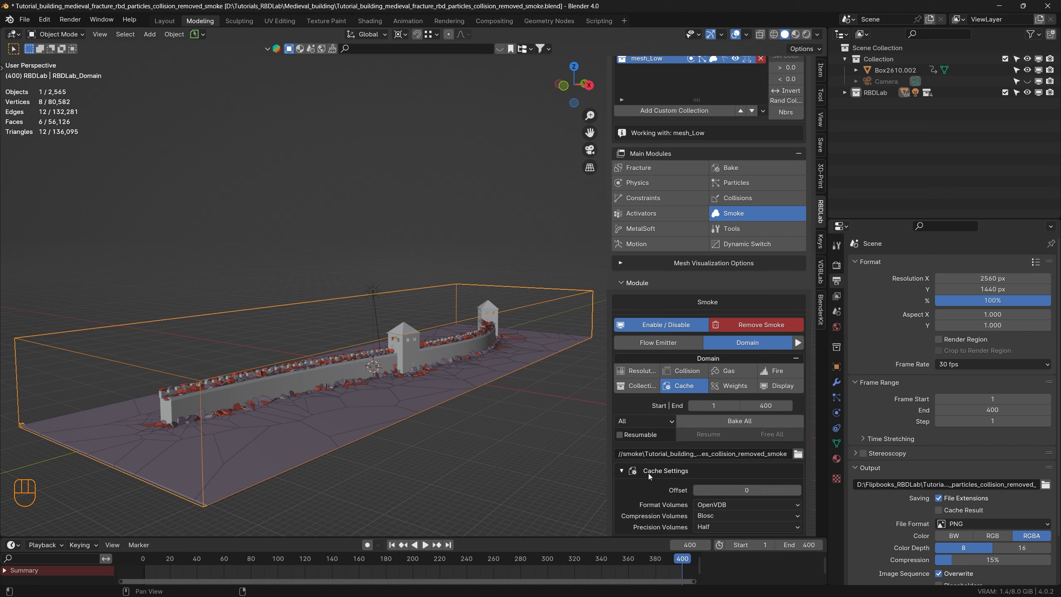
scroll(652, 438, down, 4)
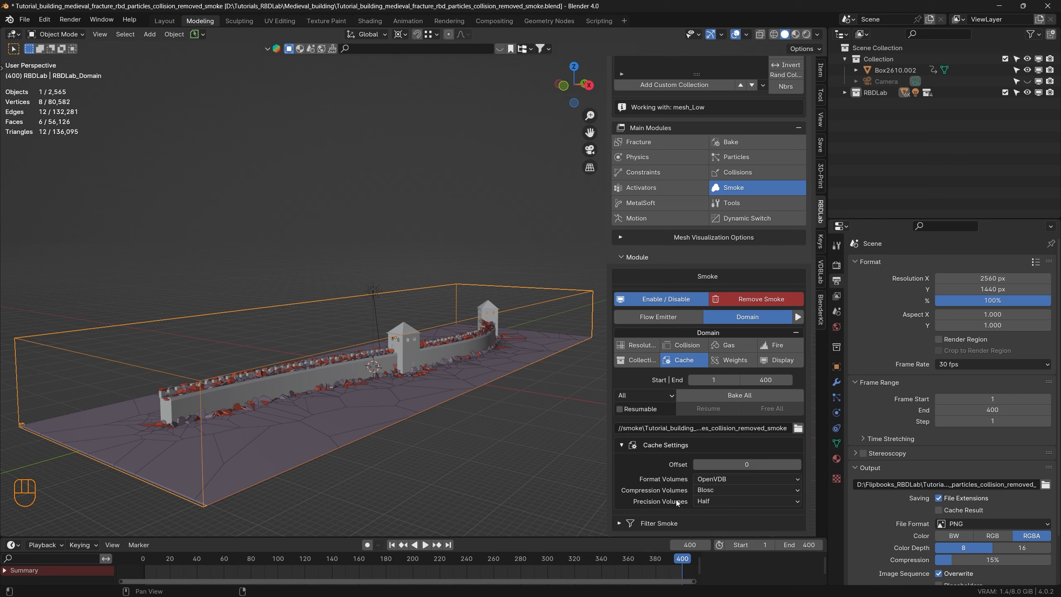
scroll(662, 502, up, 2)
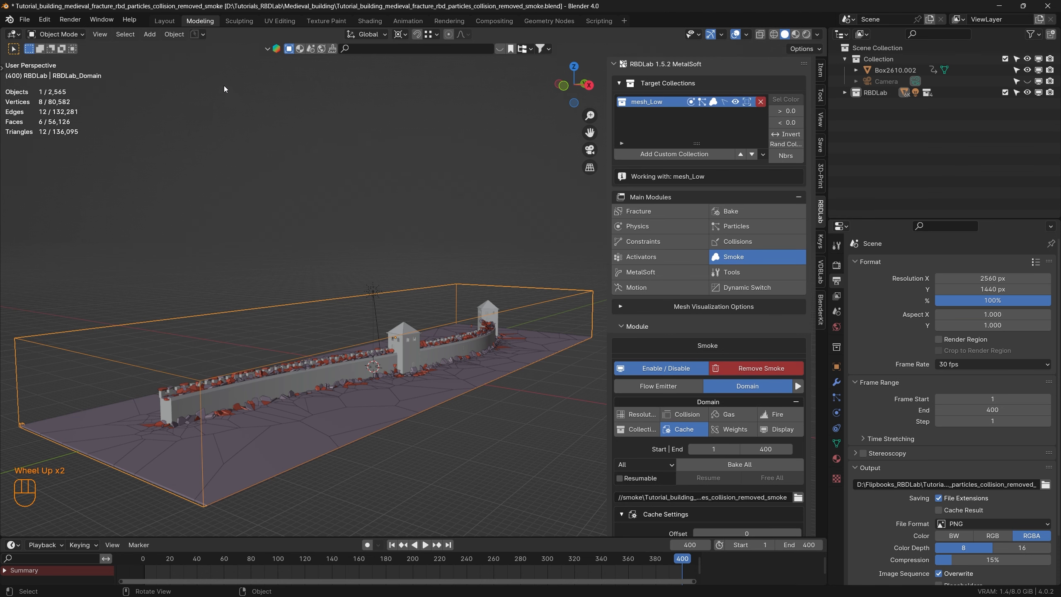
click(24, 19)
click(54, 92)
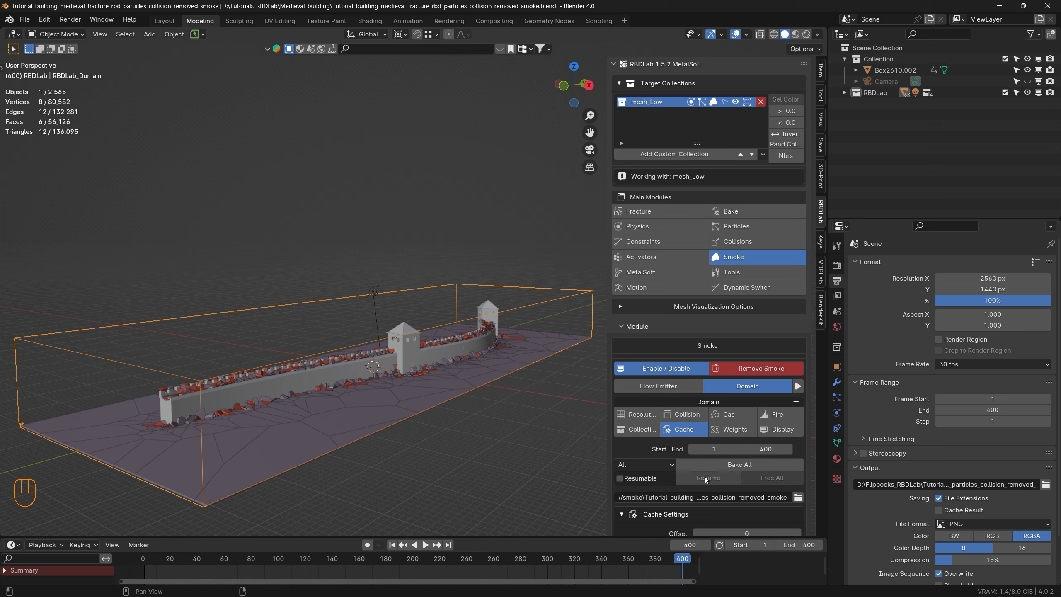
Bake the whole smoke simulation cache, minimise Task Manager and save the file
click(735, 463)
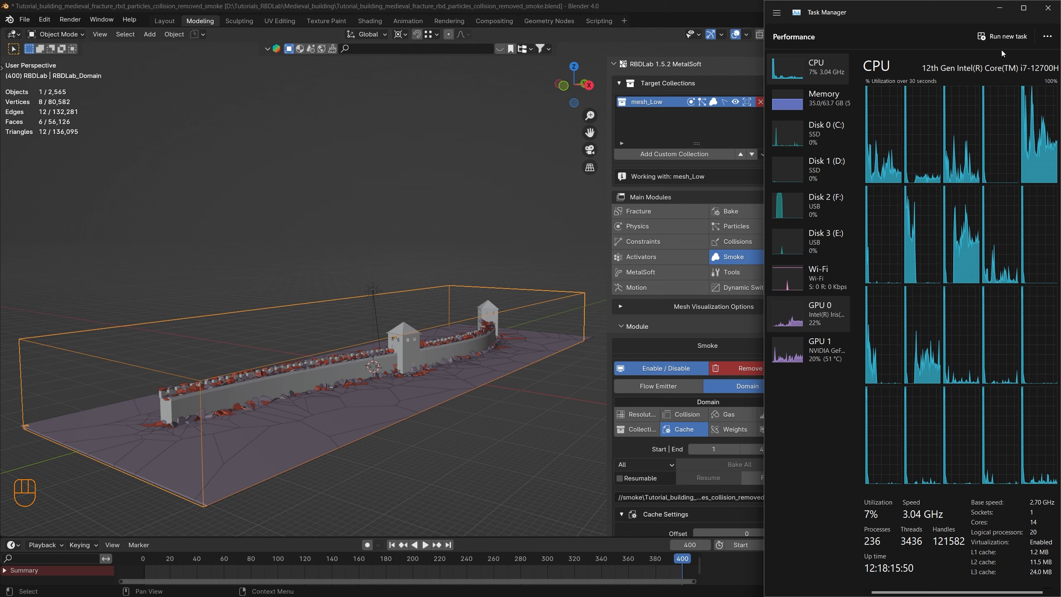
click(1000, 7)
click(29, 18)
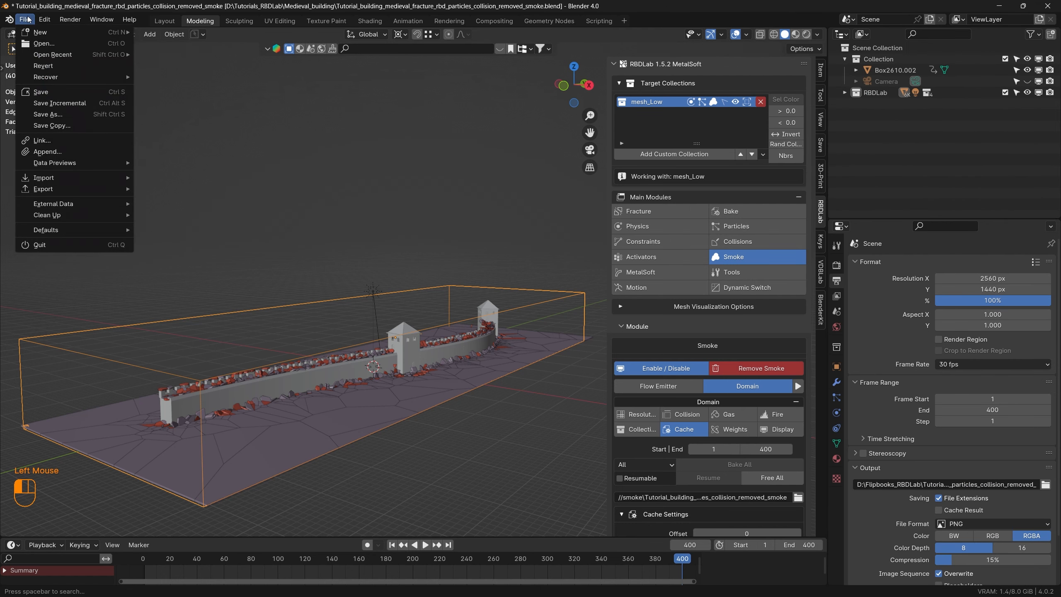
click(52, 93)
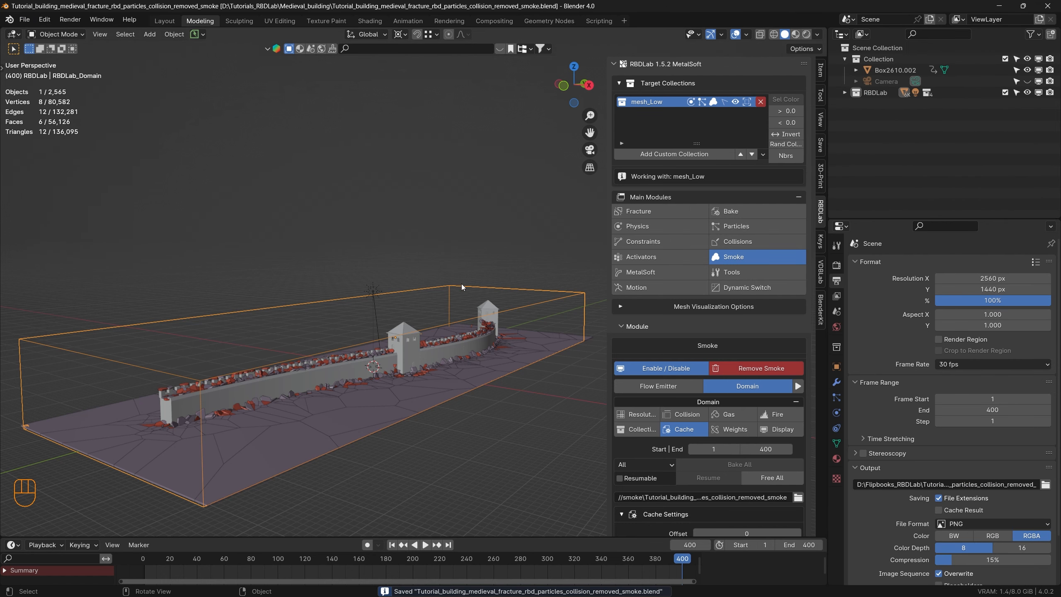
Play the simulation with the particle settings shown and examine the baked smoke along the wall at frames 183, 242 and 282
click(755, 227)
key(space)
scroll(401, 374, up, 4)
drag(389, 560, 397, 561)
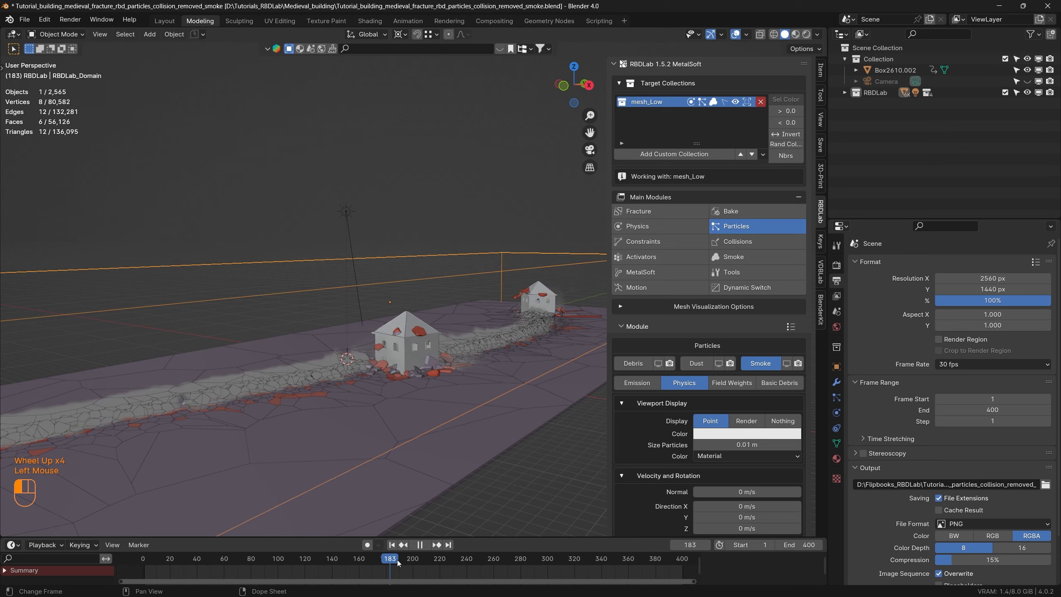
click(469, 560)
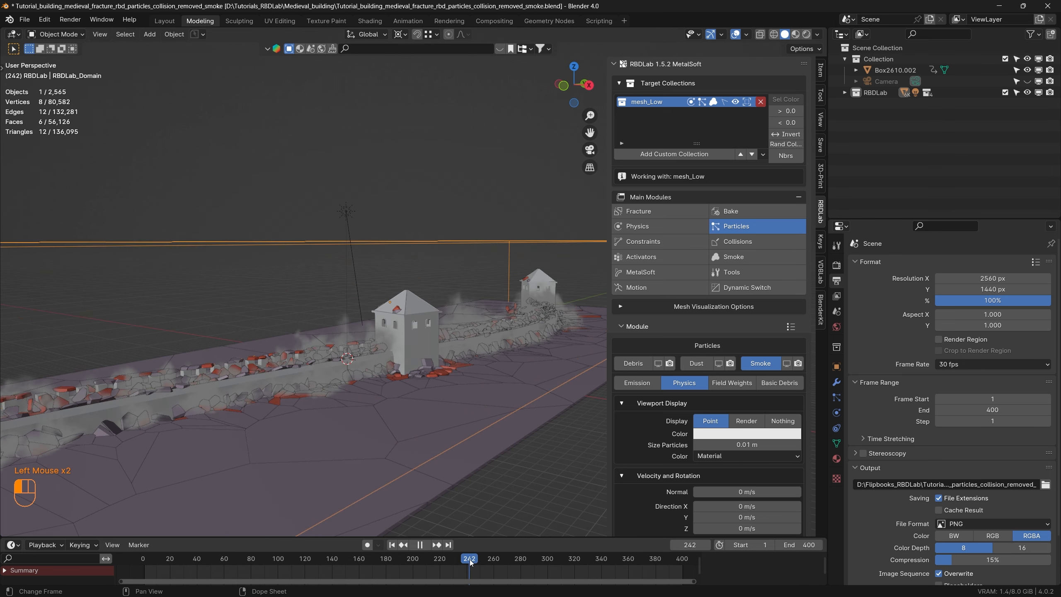
click(524, 560)
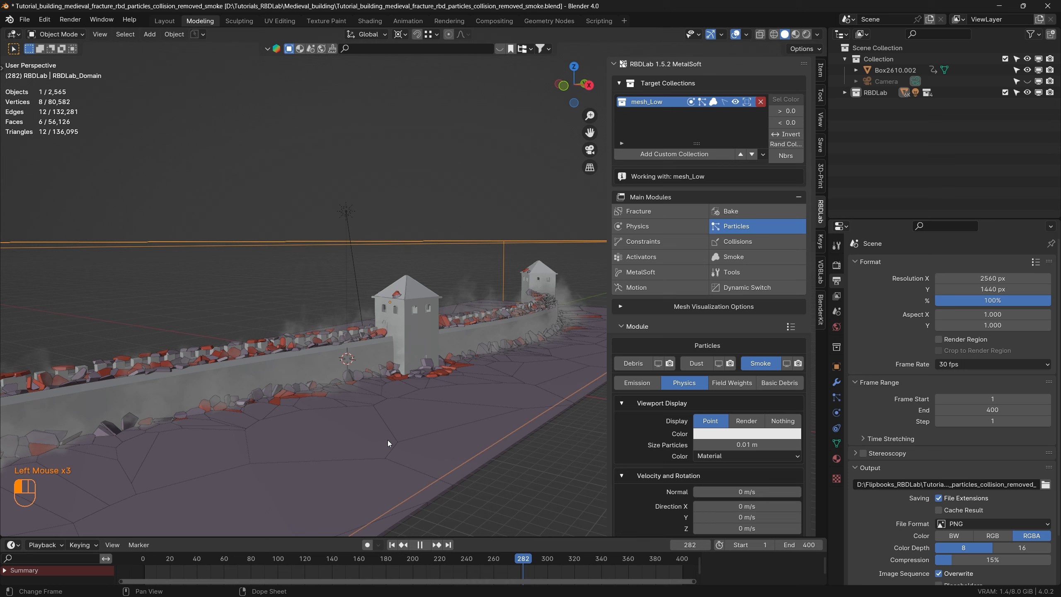
scroll(388, 440, down, 2)
Return to frame 1 and show the debris and dust particles in the viewport again
click(392, 545)
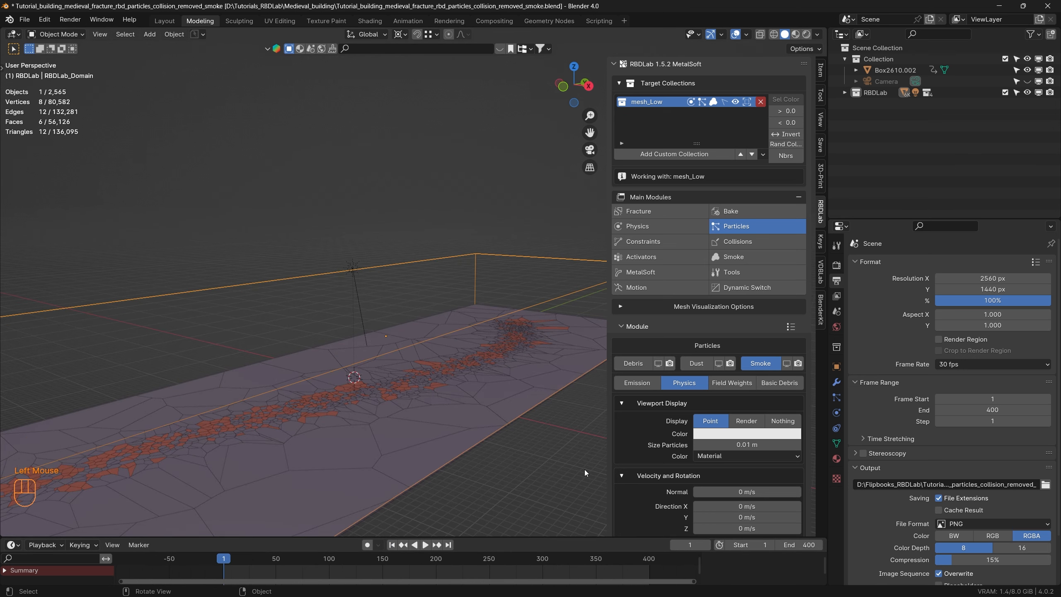
click(657, 365)
click(719, 364)
Set the viewport mesh visualization to High for all RBDLab collections and turn Pretty Shading on
click(620, 308)
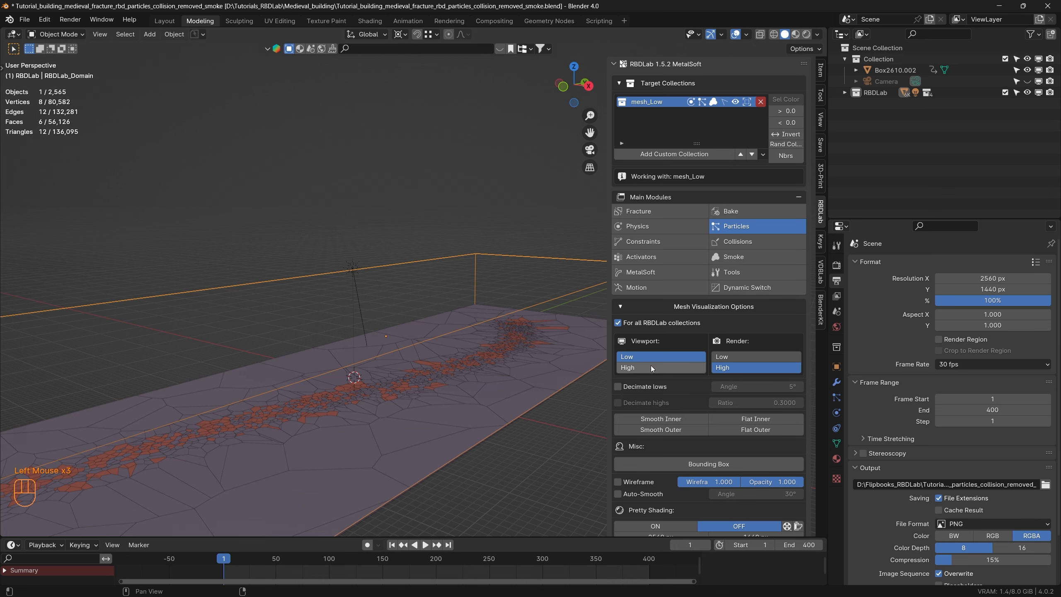
click(659, 368)
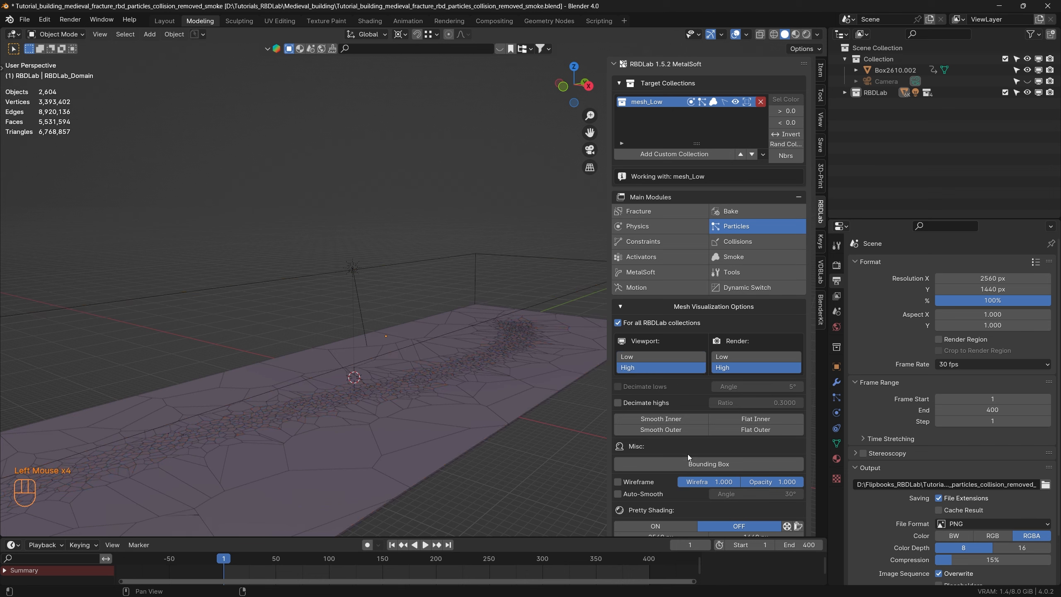
scroll(688, 454, down, 2)
click(659, 481)
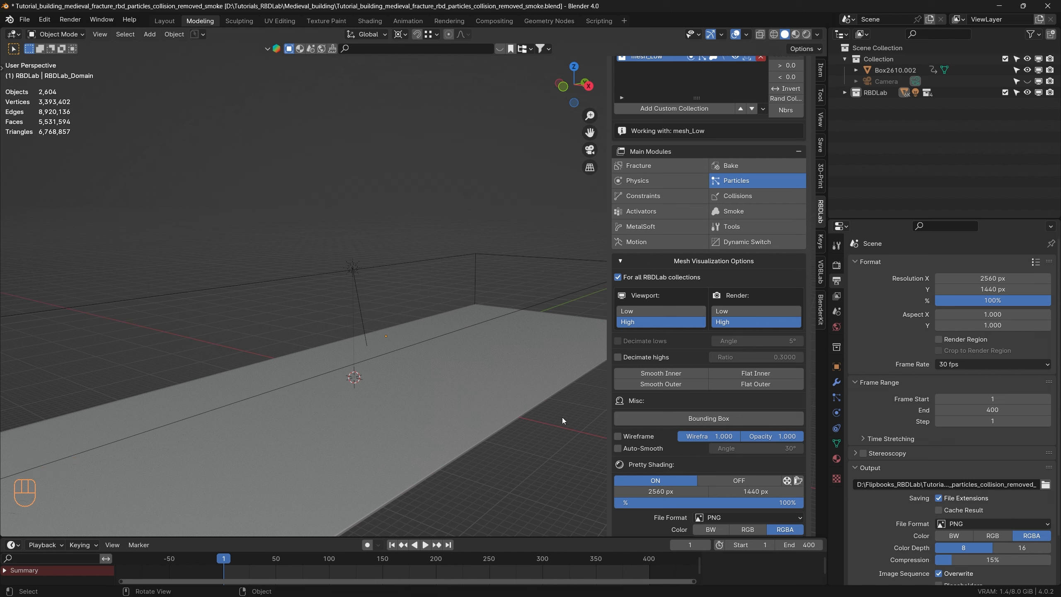
Render the viewport flipbook of the smoke animation and play back the rendered frames
key(n)
key(F12)
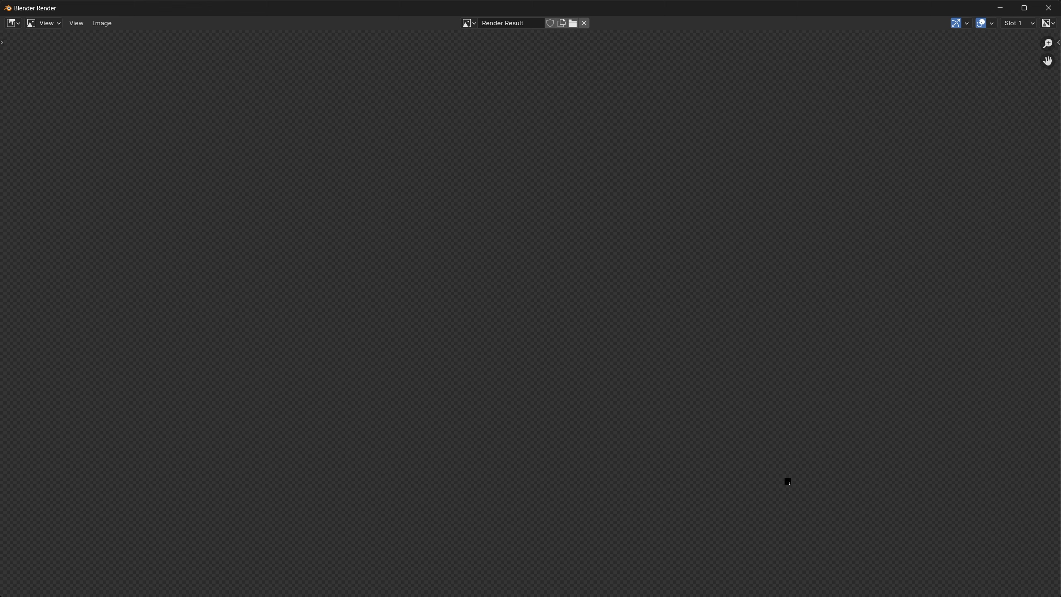
key(Escape)
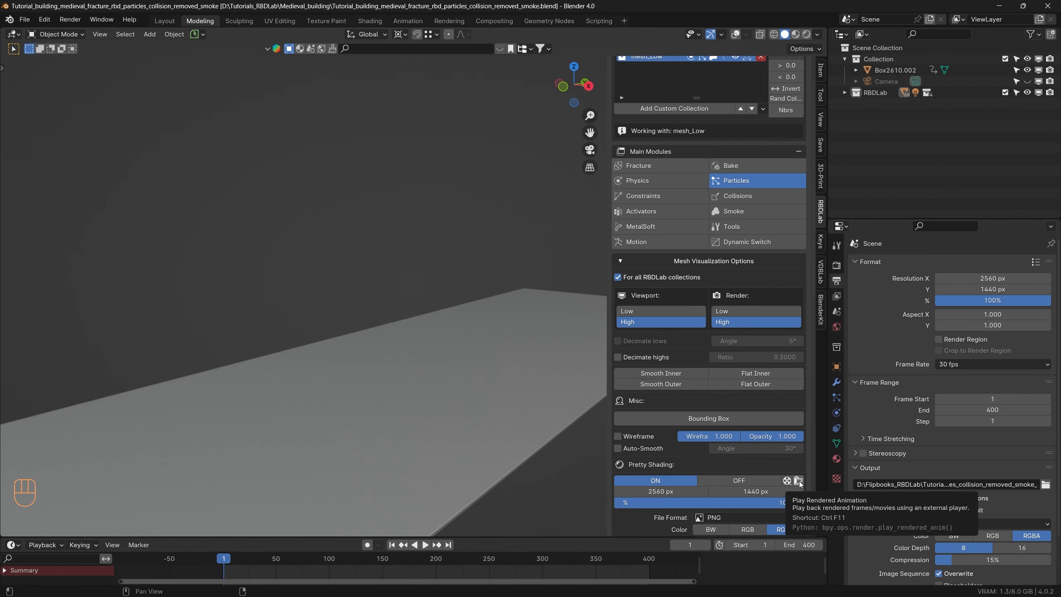
click(798, 481)
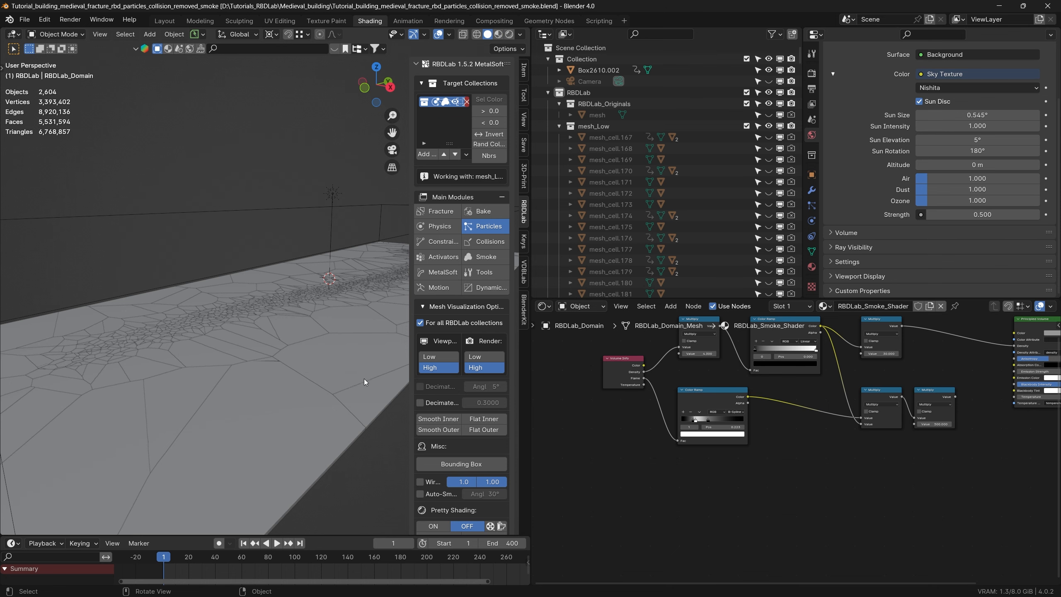
At frame 200 in the rendered preview, brighten the Principled Volume color of RBDLab_Smoke_Shader to a value of about 0.75
click(427, 557)
key(space)
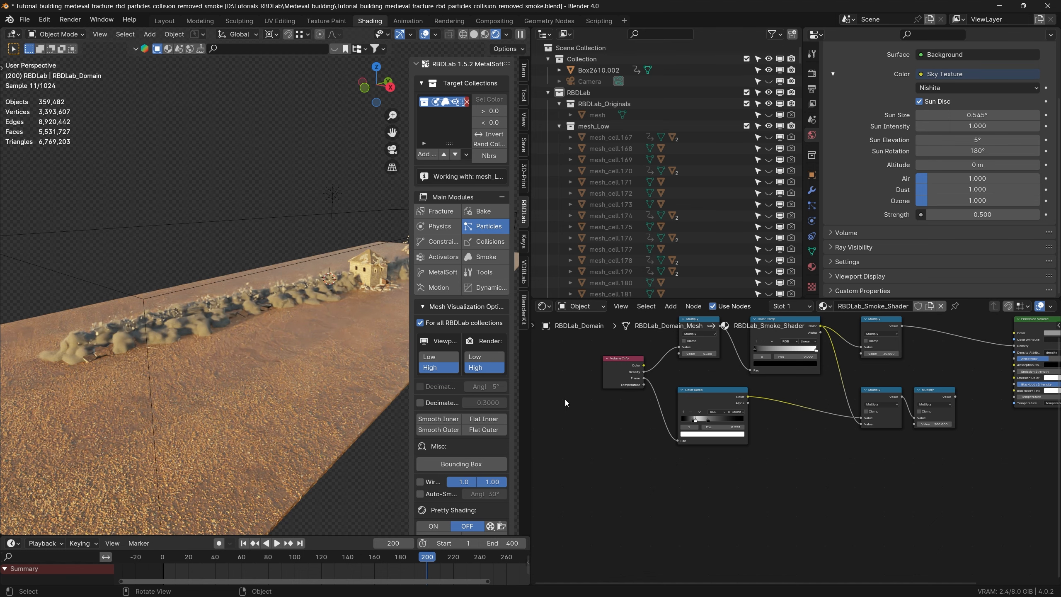
middle_drag(662, 486, 658, 503)
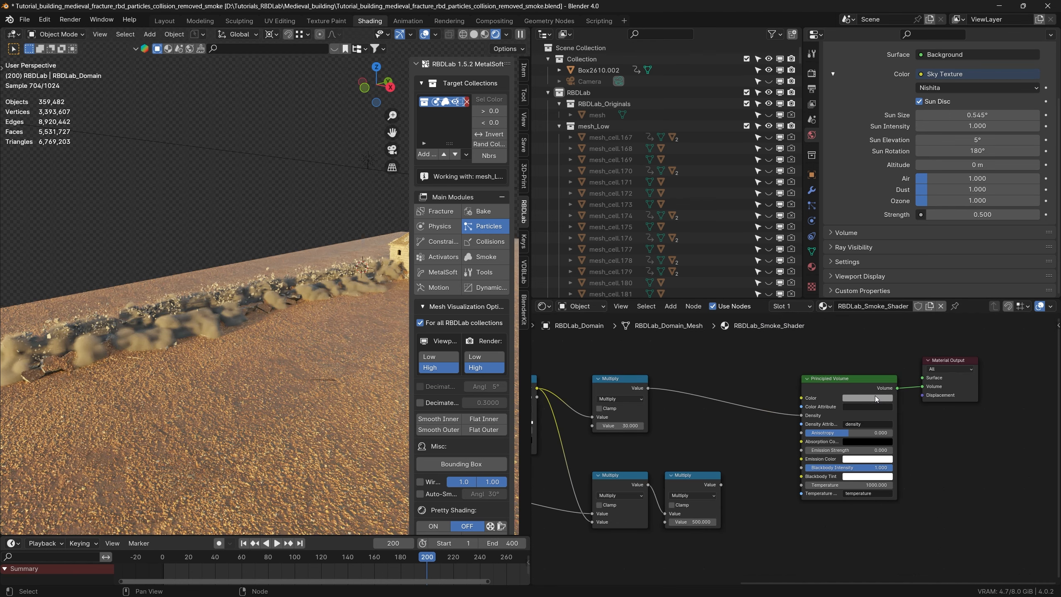
click(876, 398)
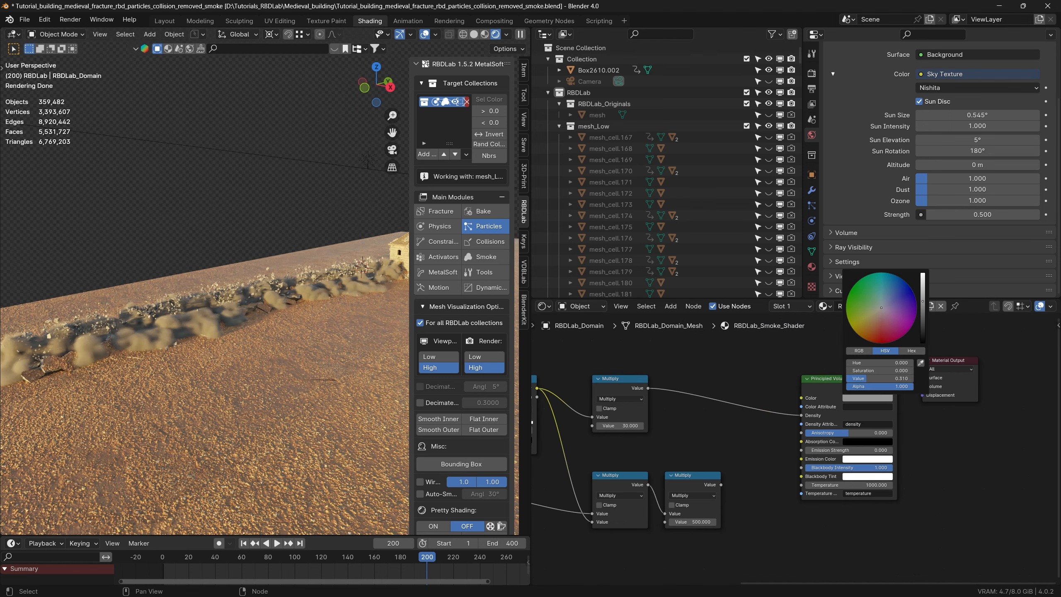
drag(923, 301, 925, 279)
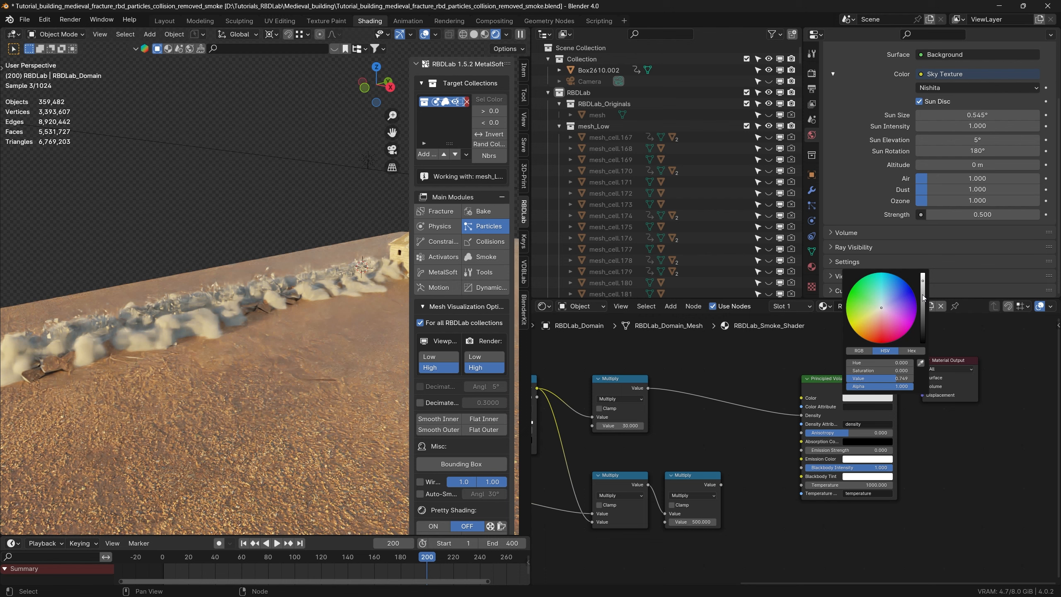
Darken the Principled Volume color of the smoke shader to a value of about 0.43 and tint it reddish brown with saturation about 0.4, saving the file
click(924, 296)
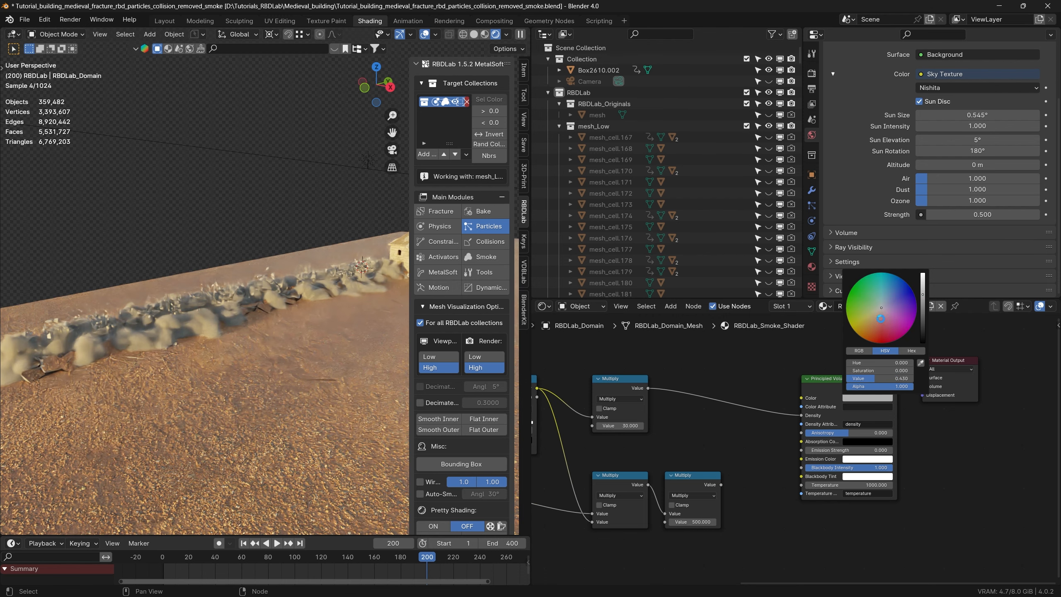
key(ctrl+s)
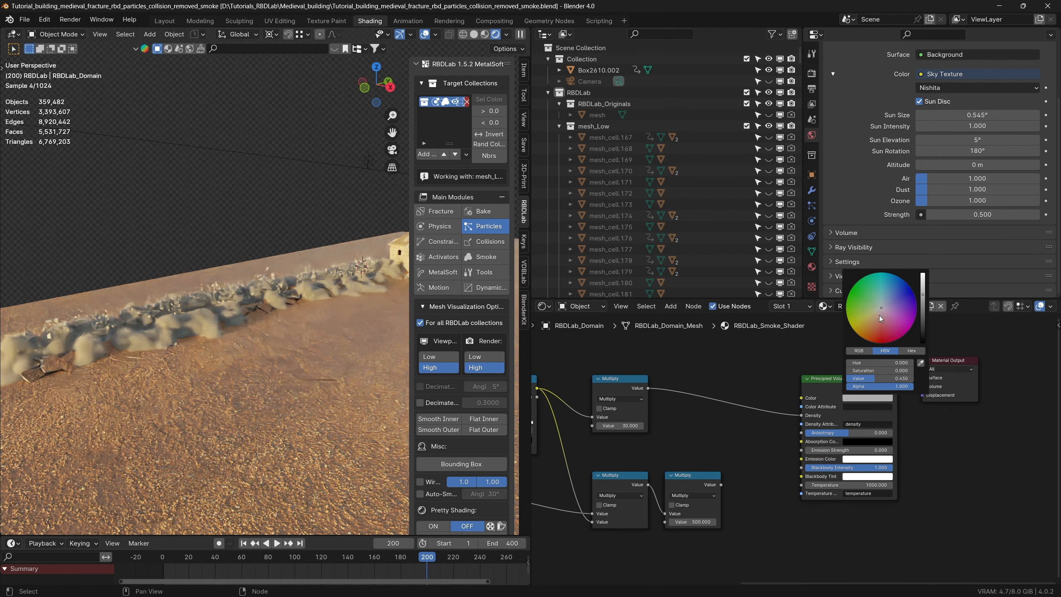
click(880, 316)
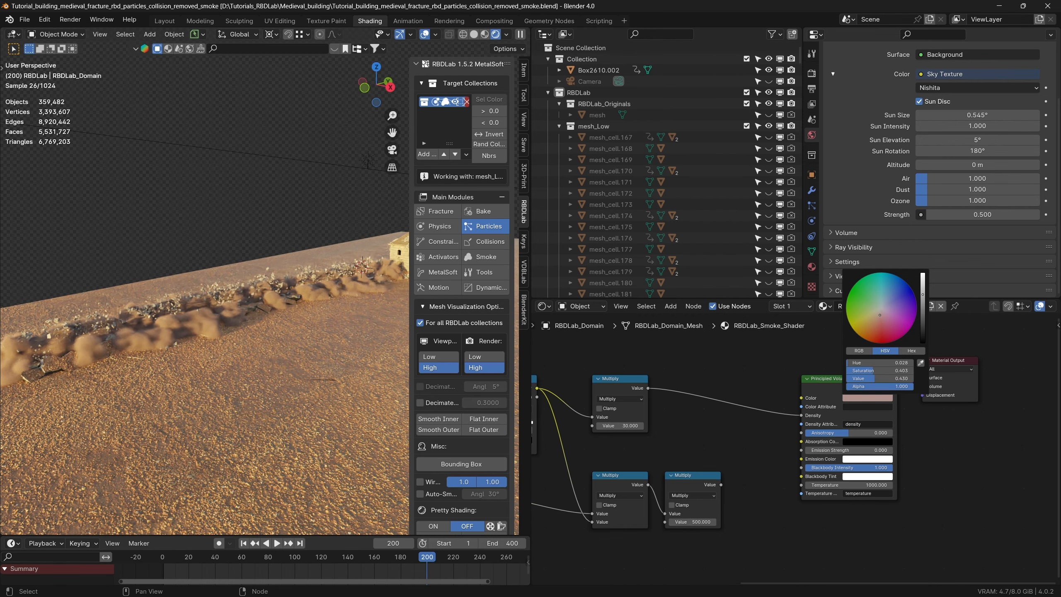
click(881, 314)
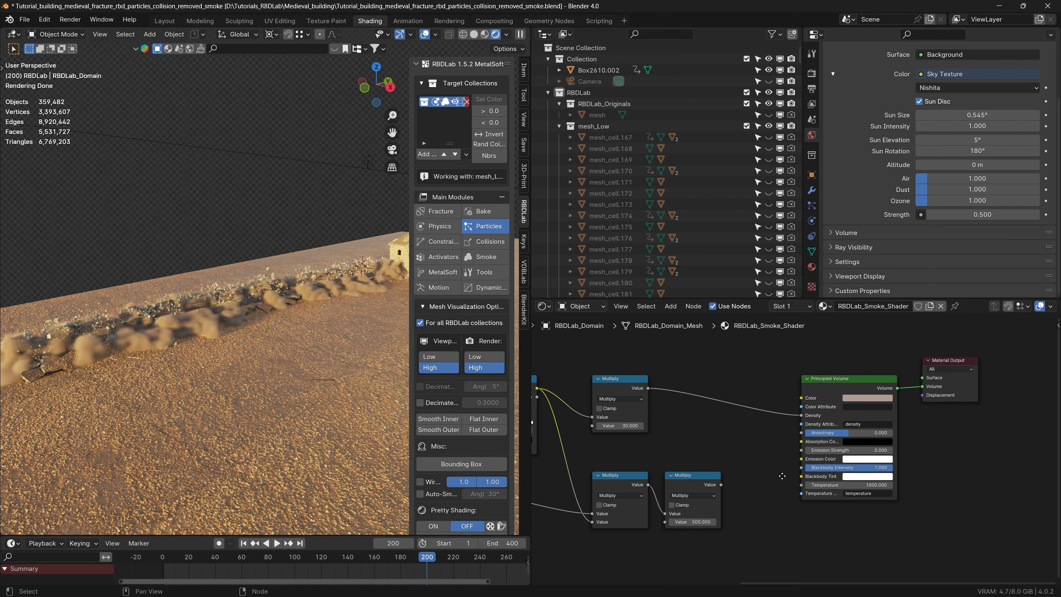
Set the Multiply node between Volume Info density and the Color Ramp to 0.1, and switch the viewport to solid shading
middle_drag(627, 451, 915, 479)
click(646, 452)
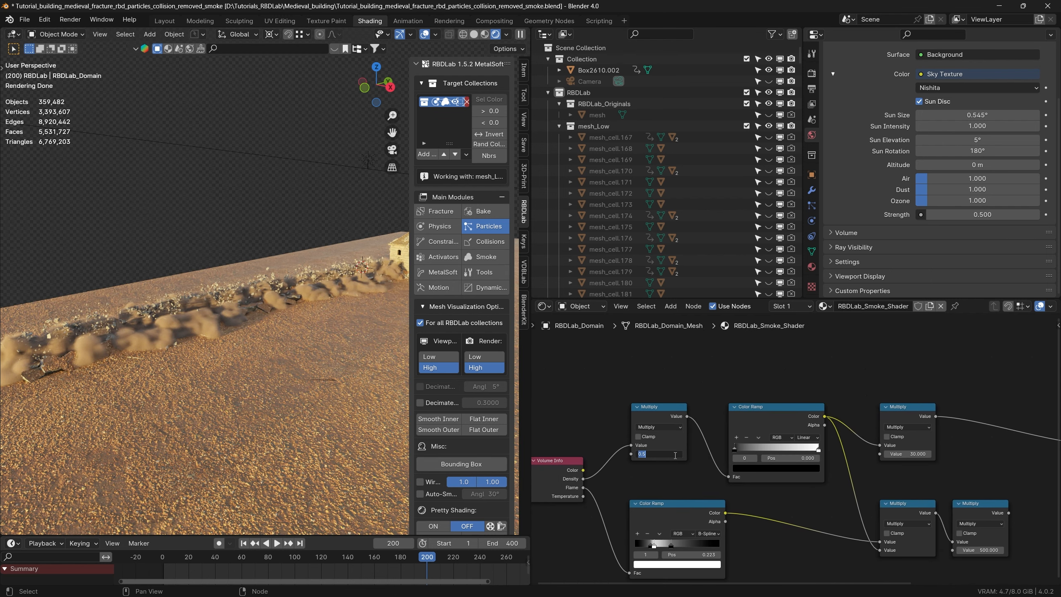
text(.1)
key(Return)
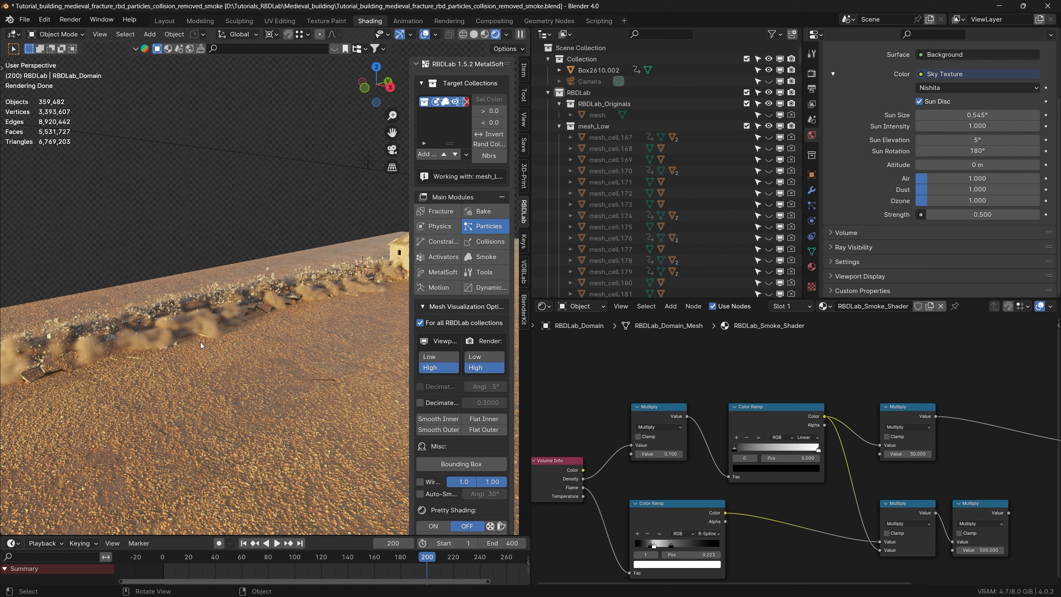
click(475, 34)
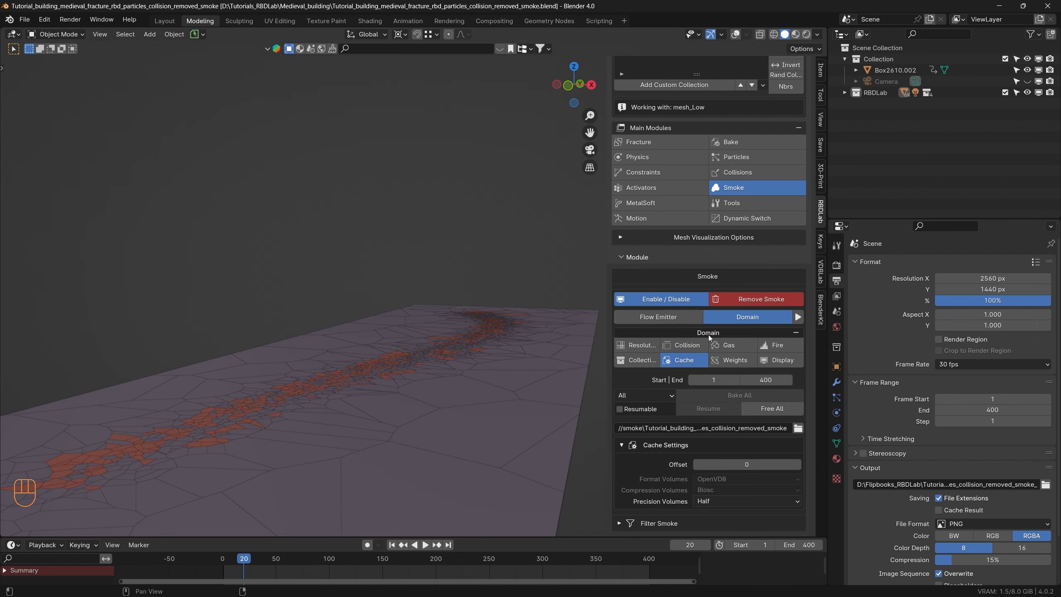
Examine the smoke domain's resolution, adaptive domain and noise settings
click(648, 348)
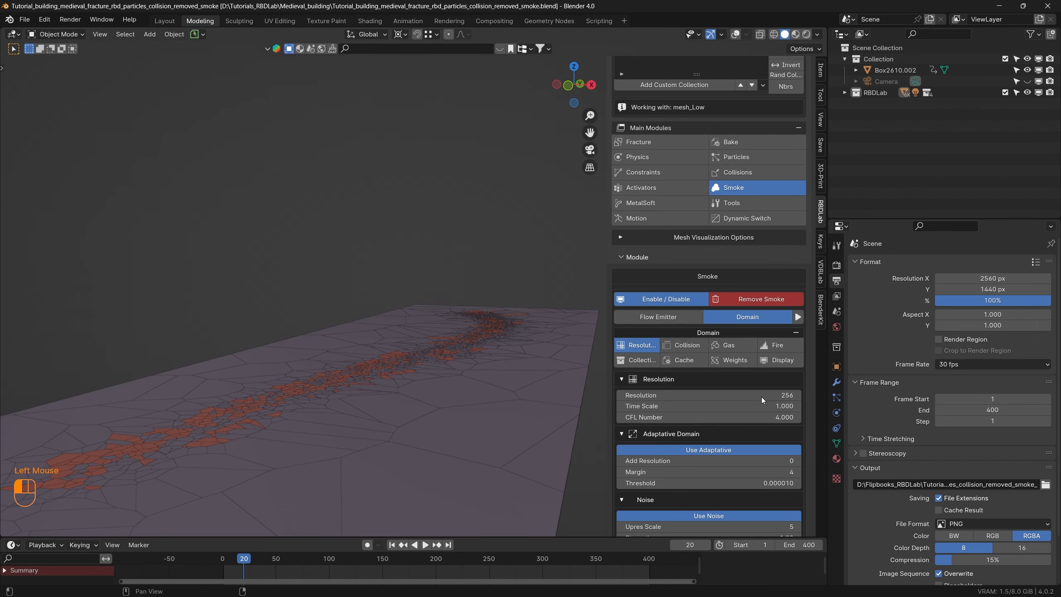
scroll(736, 394, down, 2)
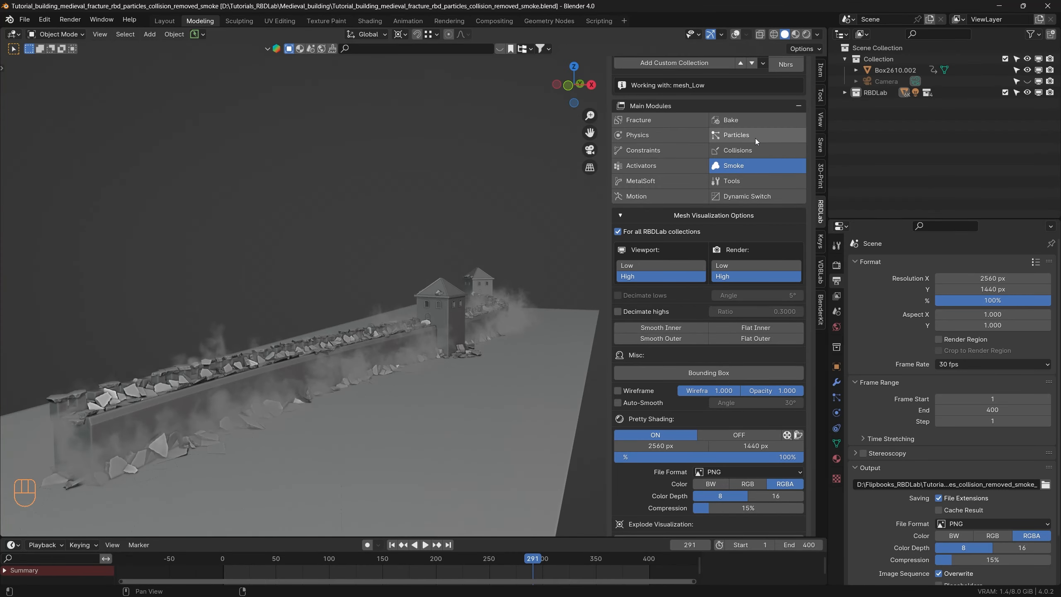
Show the debris and dust particles in the viewport and hide the smoke emitter particles there
click(750, 134)
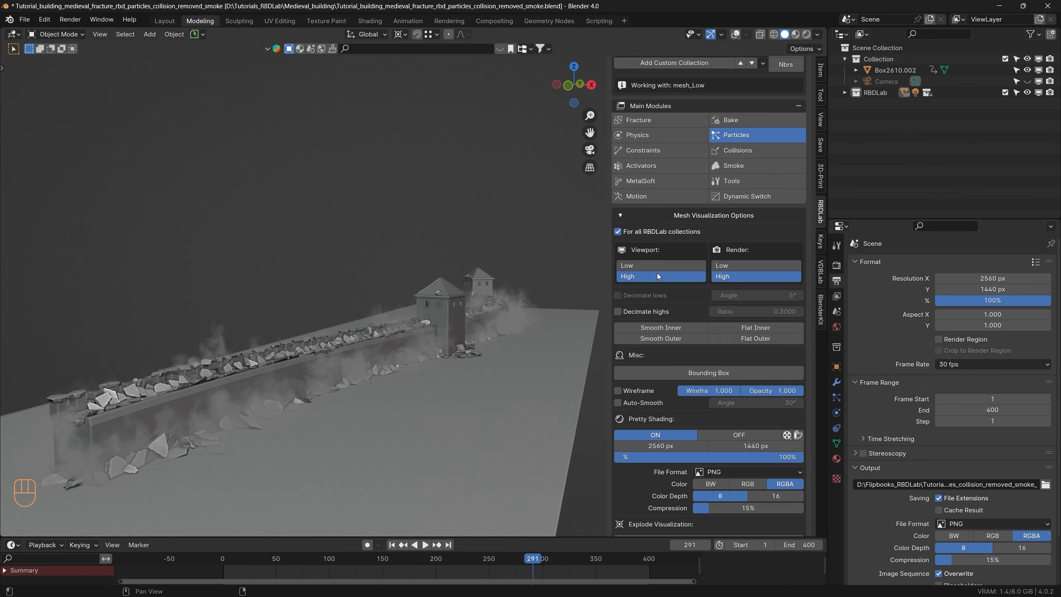
scroll(671, 309, down, 4)
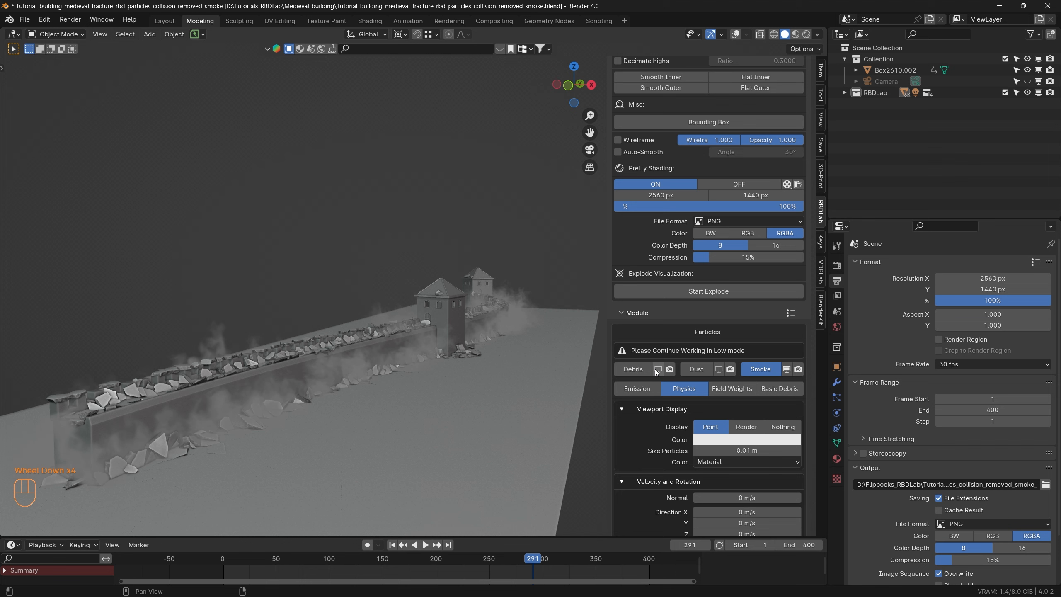
click(657, 369)
click(718, 370)
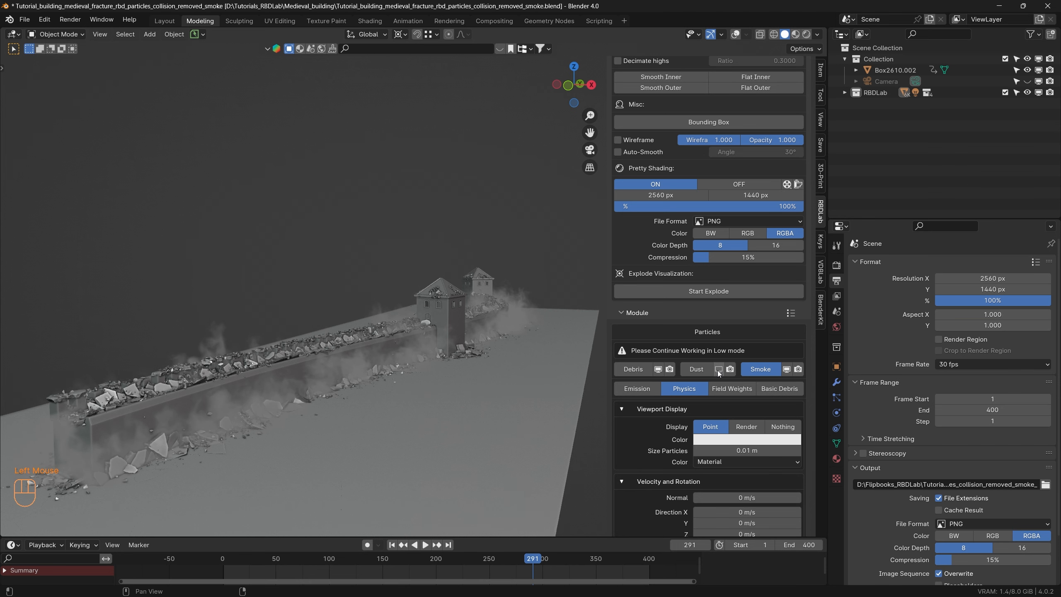
click(718, 370)
click(787, 370)
Render a flipbook preview of the wall collapse with debris, dust and smoke, play it back and close the player
scroll(670, 290, up, 8)
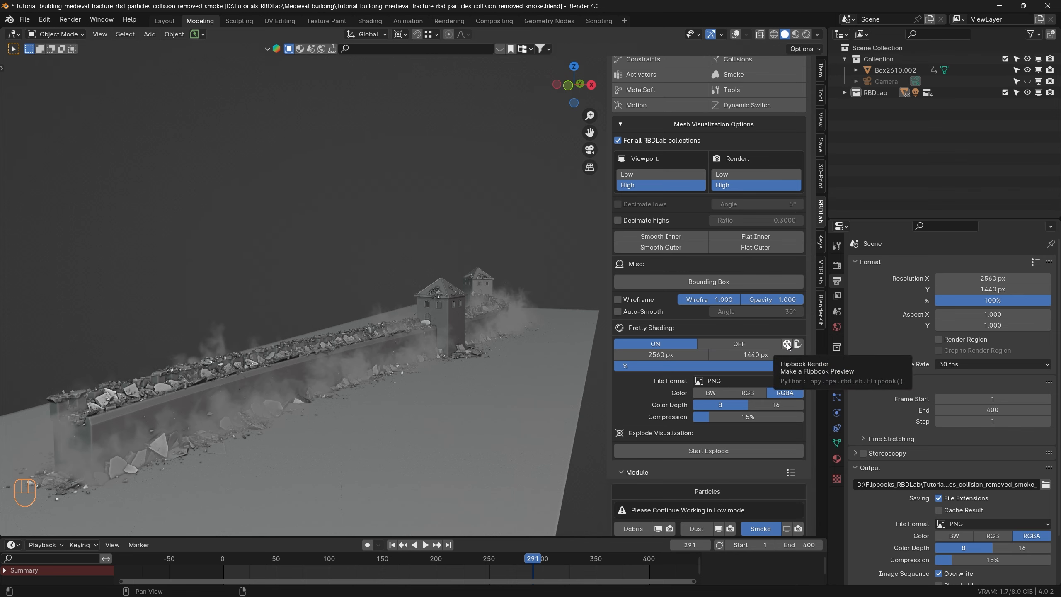
click(787, 344)
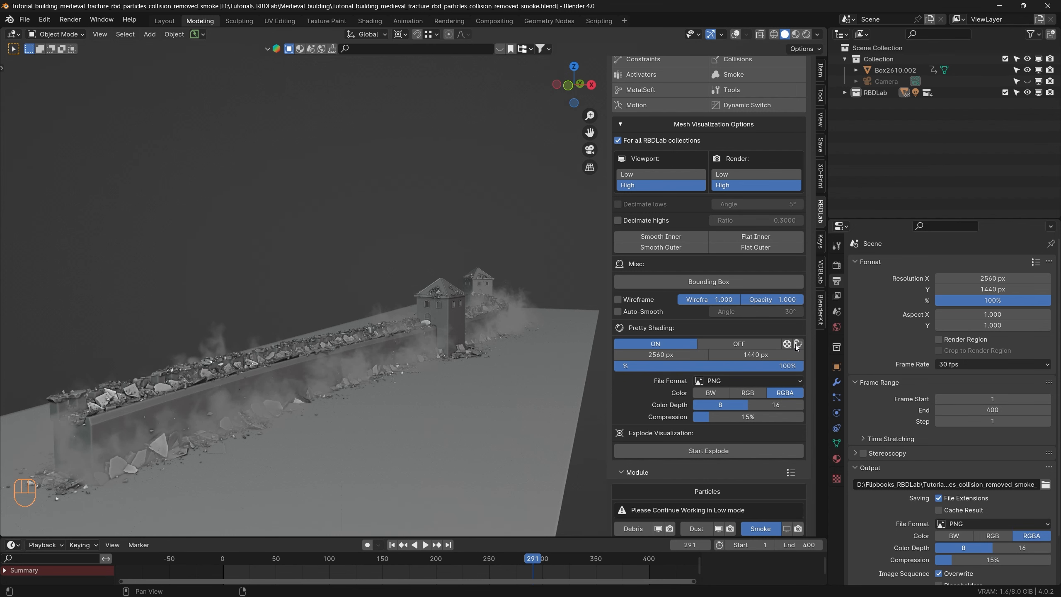
click(797, 344)
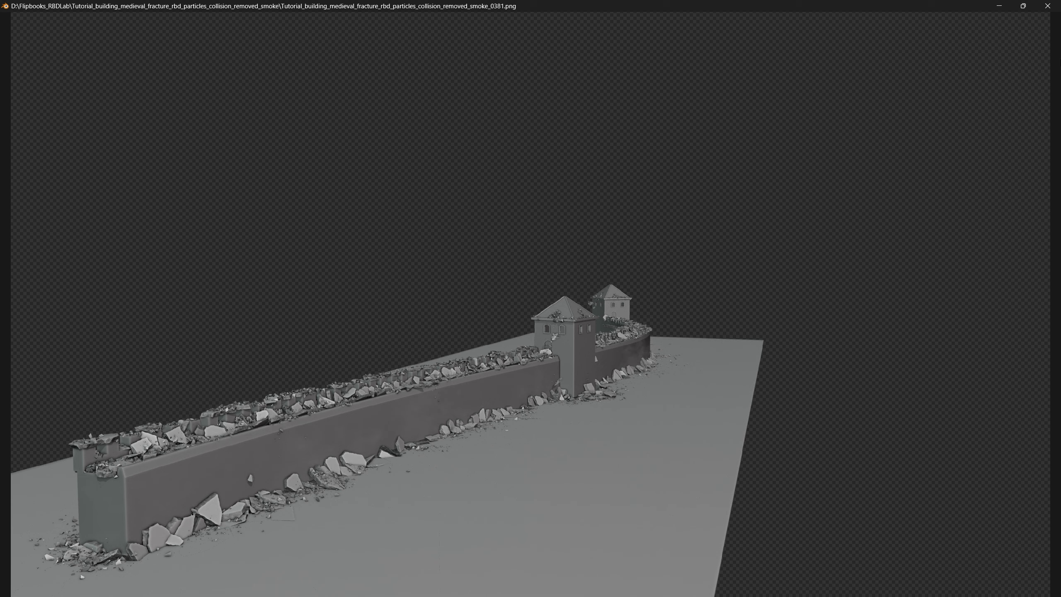
click(1049, 8)
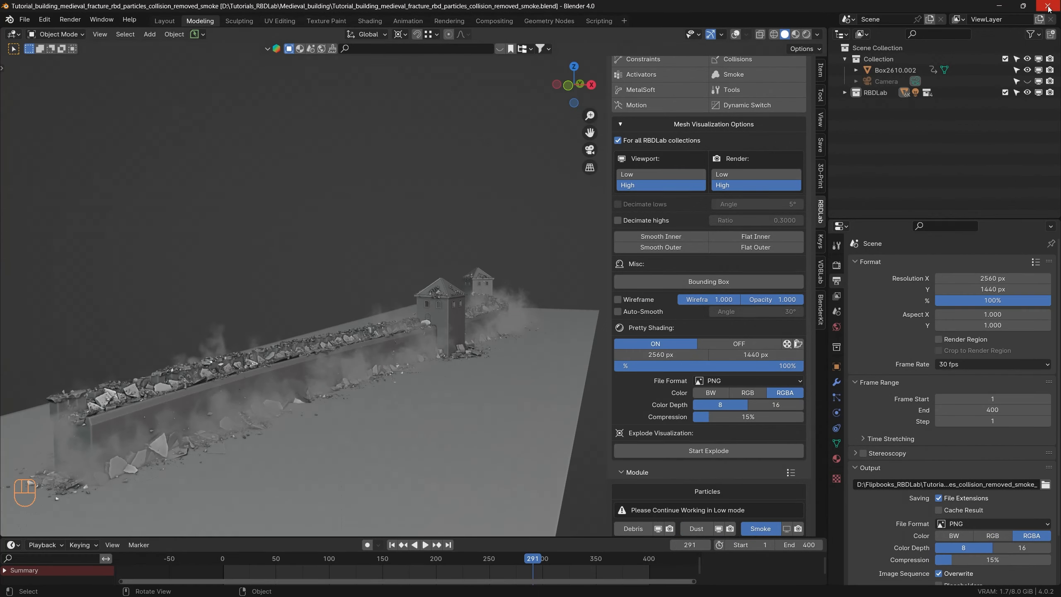